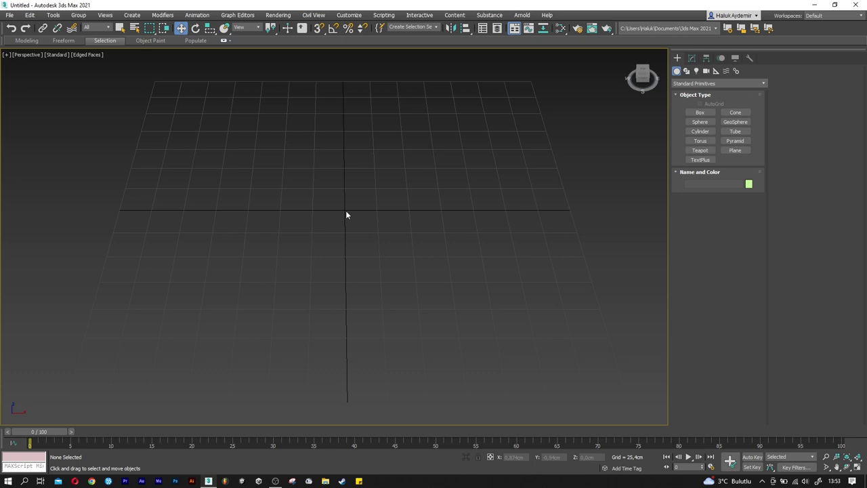
- Create a six-sided cylinder with 9 cm radius, 100 cm height and 4 height segments
left_click(700, 130)
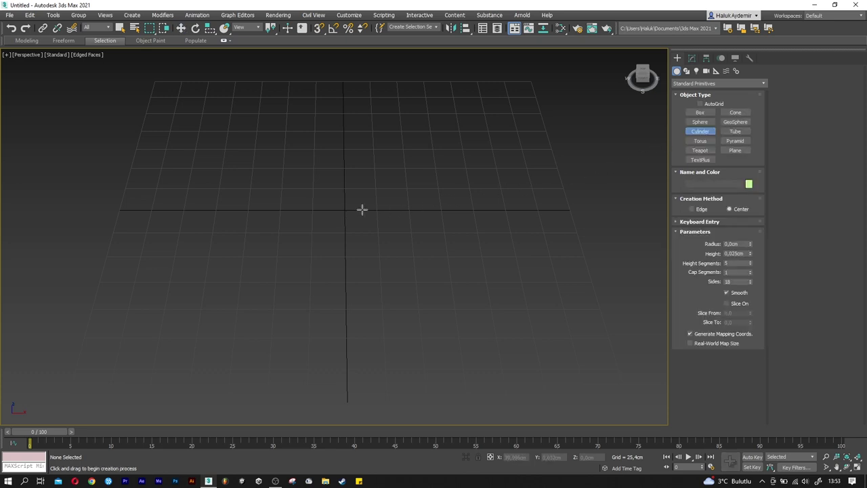
left_click_drag(345, 211, 377, 215)
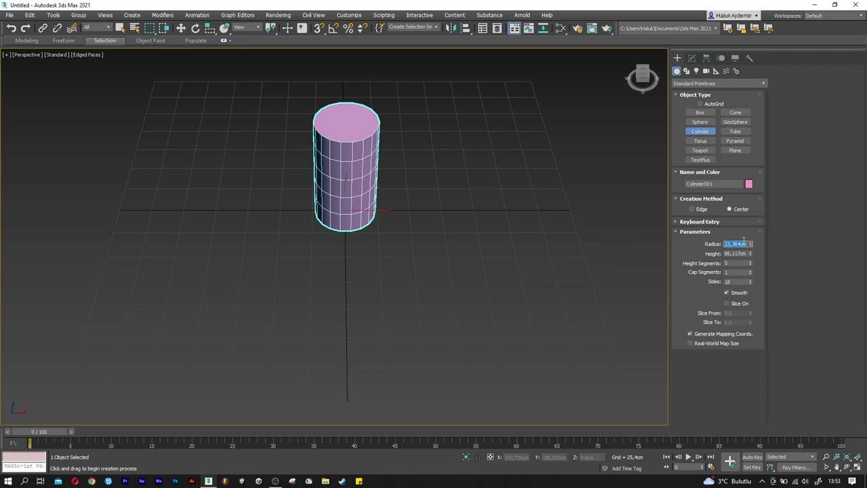
type("9")
key("Tab")
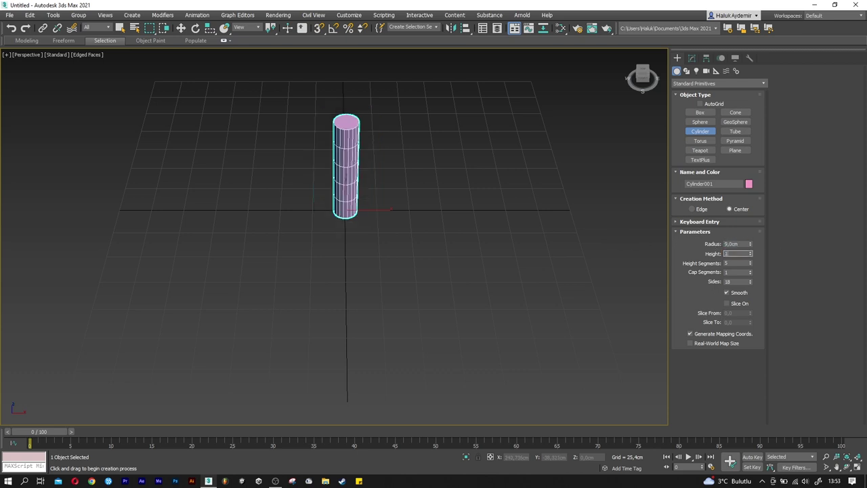
type("00")
key("Tab")
type("4")
key("Tab")
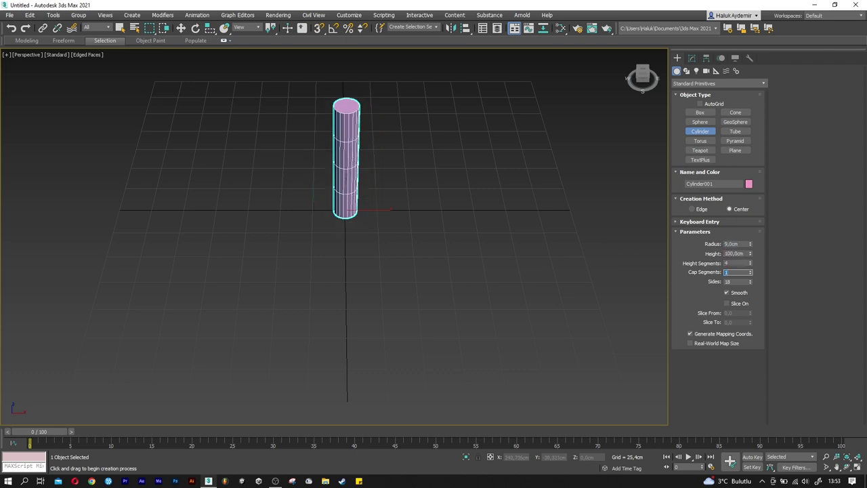
key("Tab")
type("6")
key("Return")
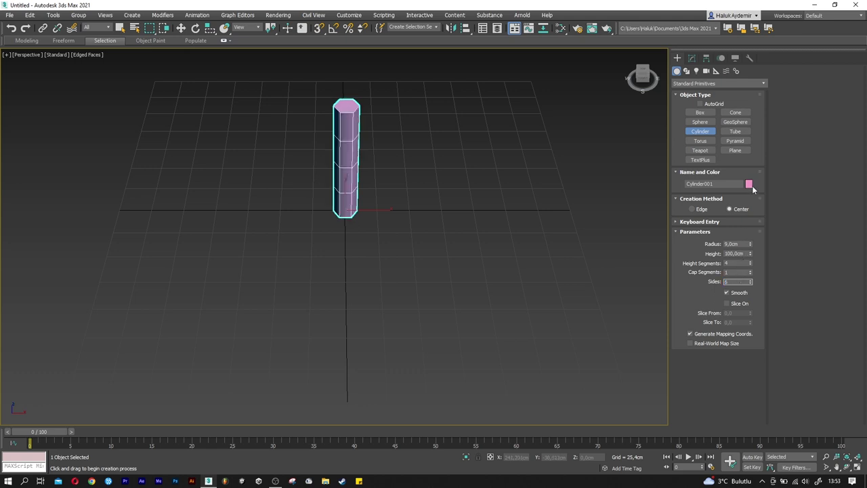
- Colour the cylinder orange and frame it in the viewport
left_click(749, 184)
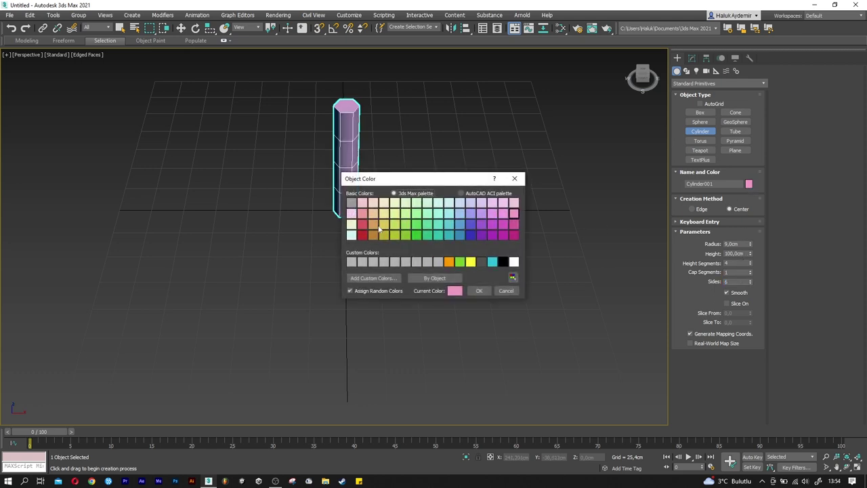
left_click(373, 225)
left_click(478, 290)
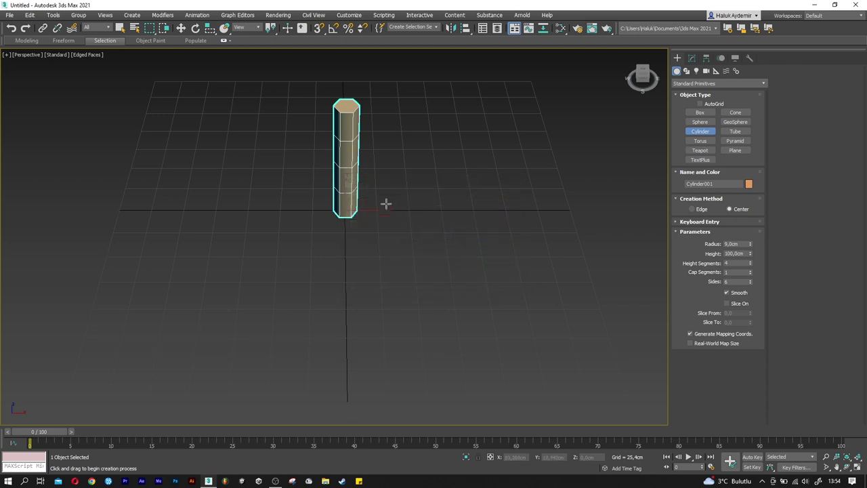
key("w")
key("z")
middle_click_drag(393, 224, 395, 240)
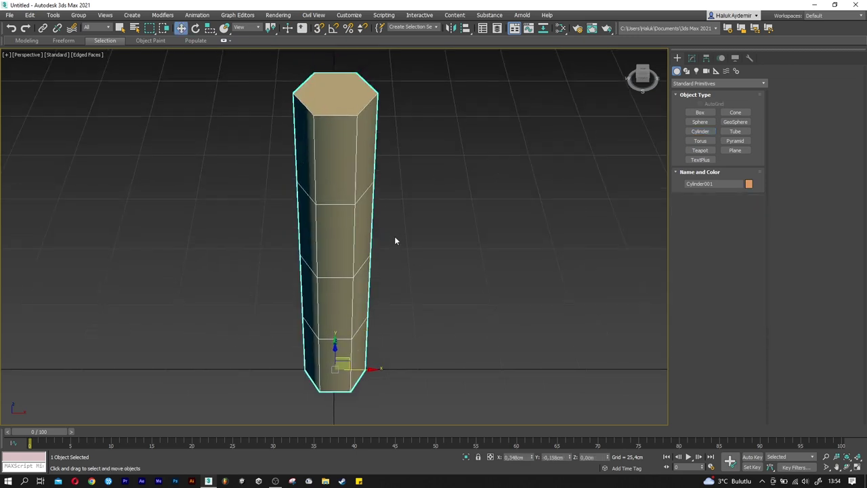
- Add an Edit Poly modifier to the cylinder
left_click(692, 59)
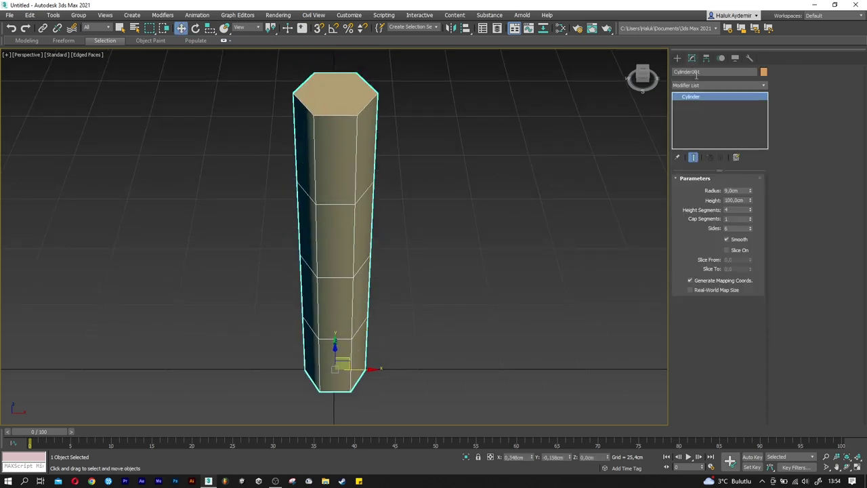
left_click(697, 83)
key("e")
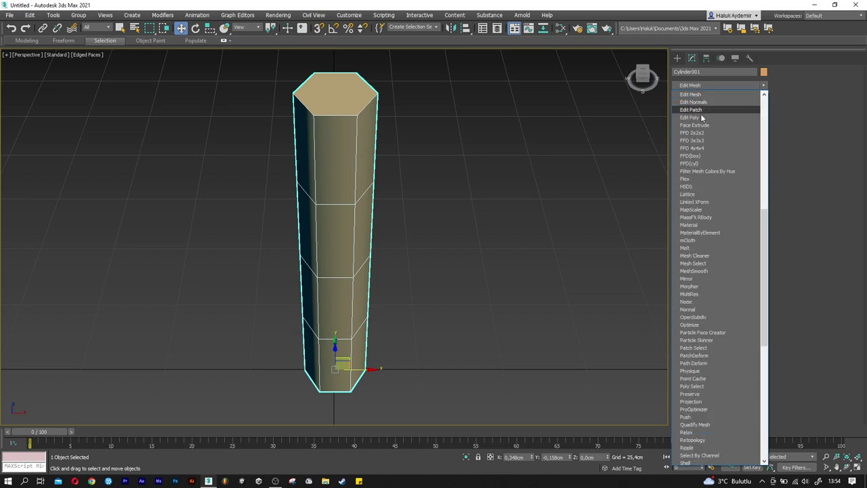
left_click(701, 117)
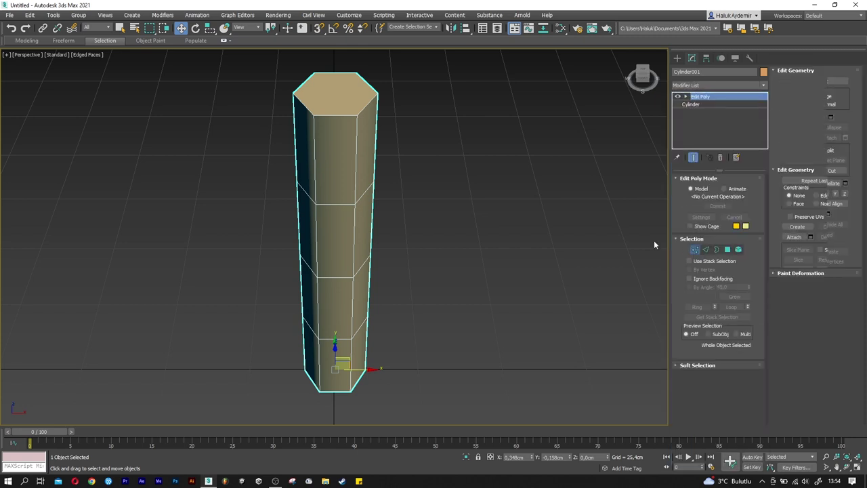
- Select the three middle vertex rings and scale them closer together vertically
key("1")
scroll(334, 237, "up", 5)
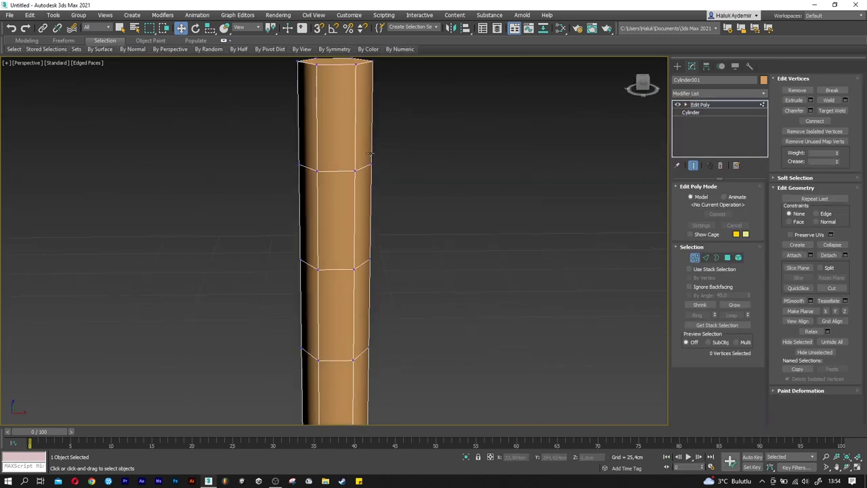
scroll(341, 165, "down", 3)
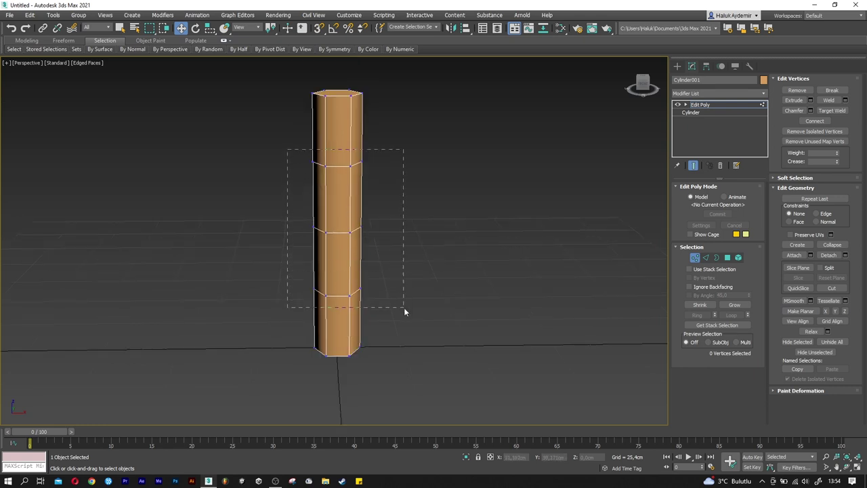
left_click_drag(403, 308, 404, 309)
key("r")
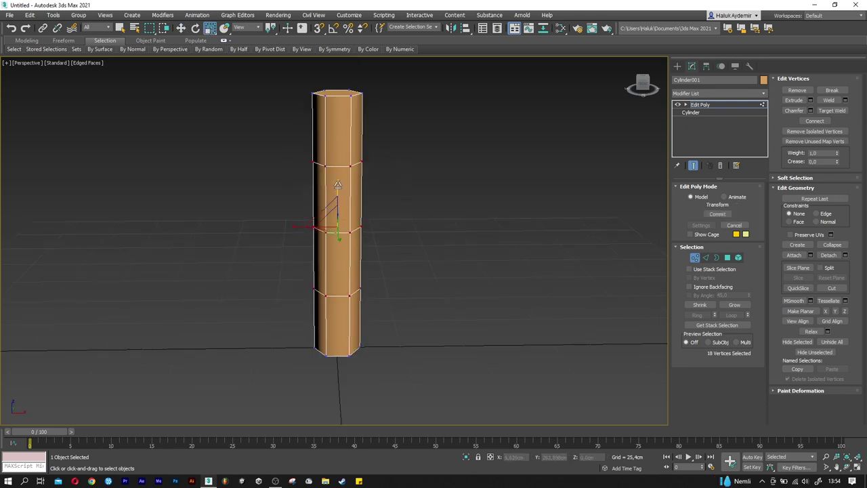
left_click_drag(337, 184, 328, 216)
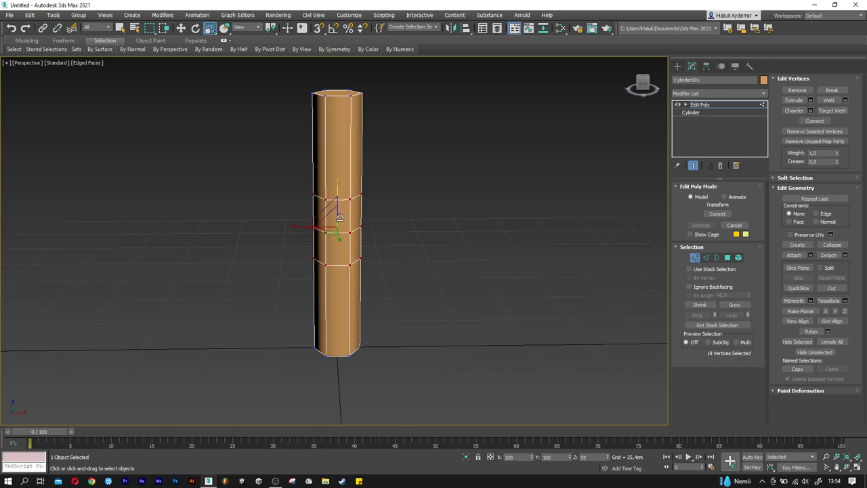
scroll(284, 267, "up", 3)
key("w")
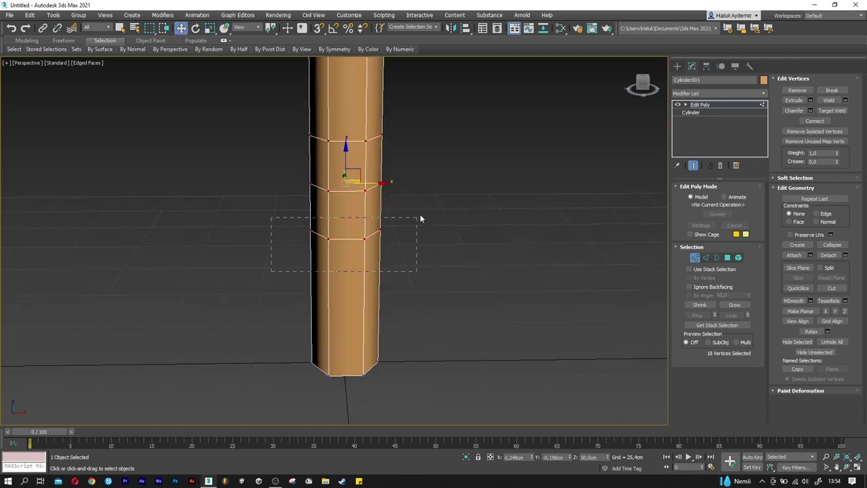
- Move the middle ring down, push a ring left to bend the shaft, and raise the upper ring
left_click_drag(420, 218, 418, 218)
left_click_drag(344, 204, 345, 290)
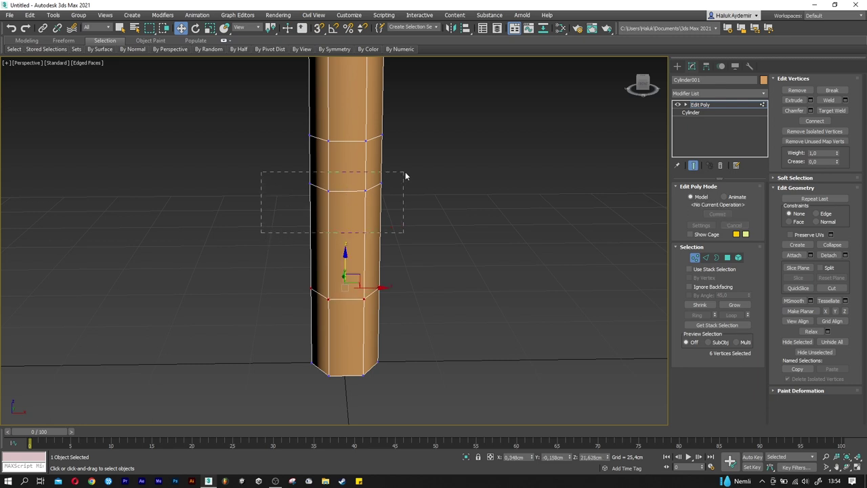
left_click_drag(405, 177, 352, 184)
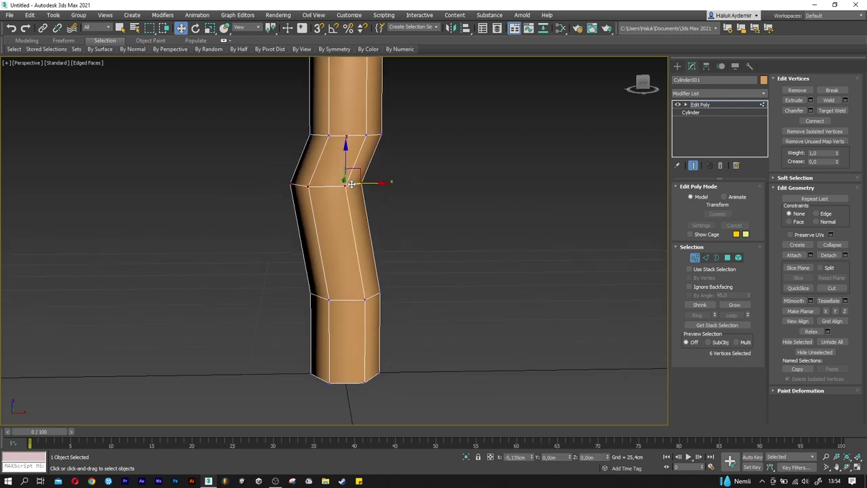
middle_click_drag(253, 101, 225, 201)
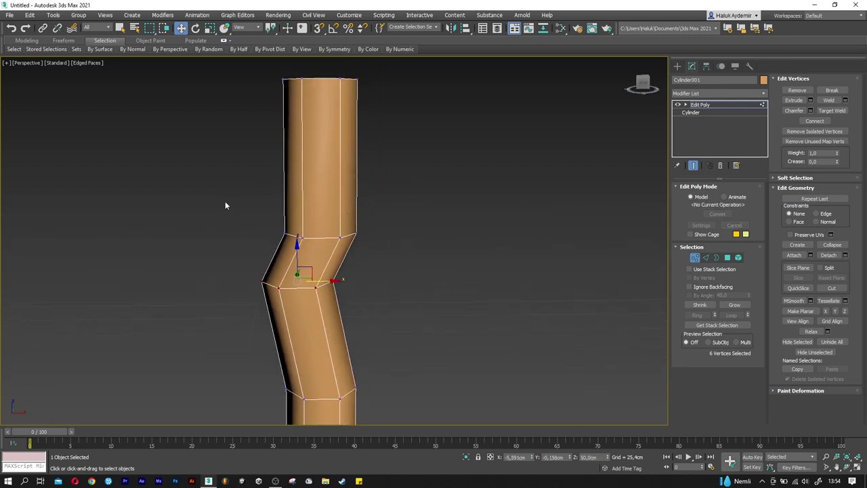
left_click_drag(435, 267, 434, 263)
left_click_drag(330, 225, 346, 208)
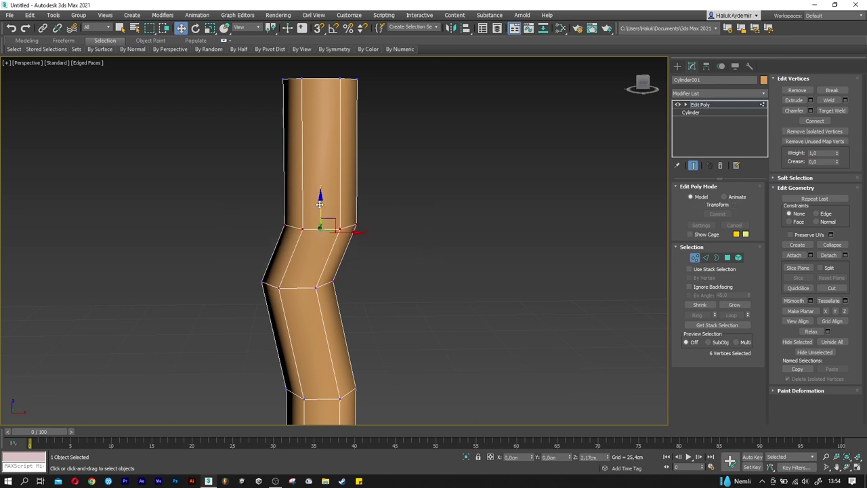
- Rotate the selected middle ring and the lower vertex ring to tilt the bends
key("e")
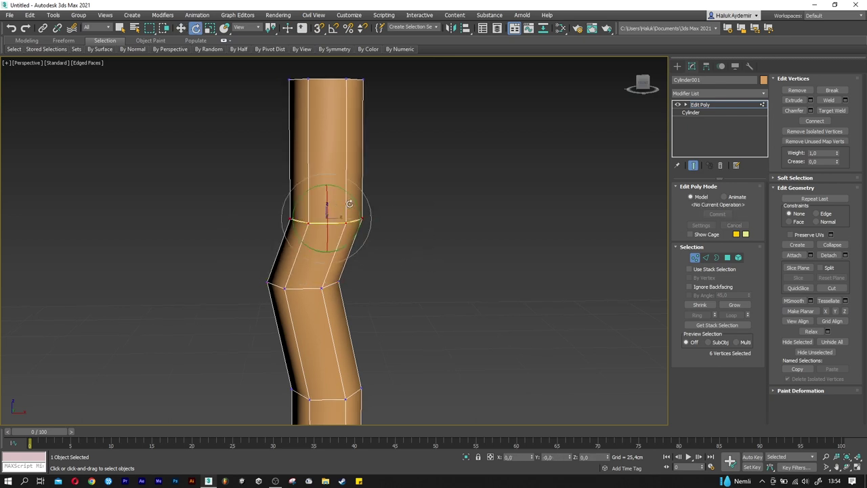
left_click_drag(353, 198, 332, 258)
middle_click_drag(332, 258, 348, 164)
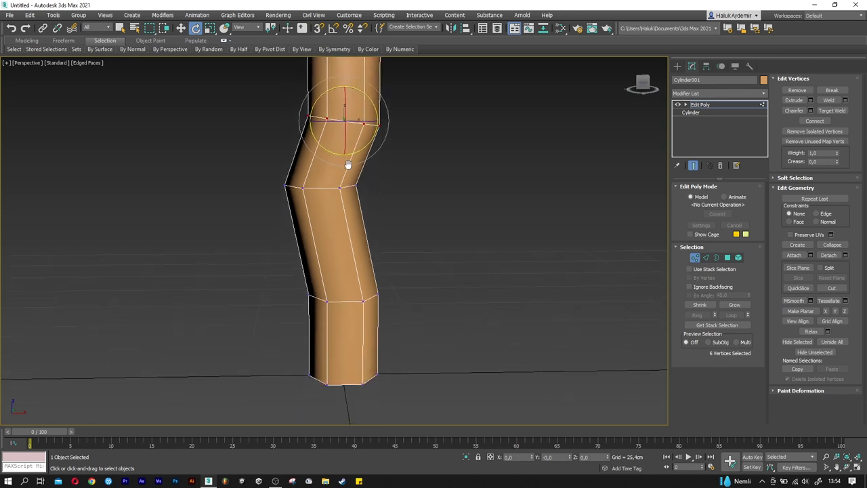
left_click_drag(413, 331, 413, 332)
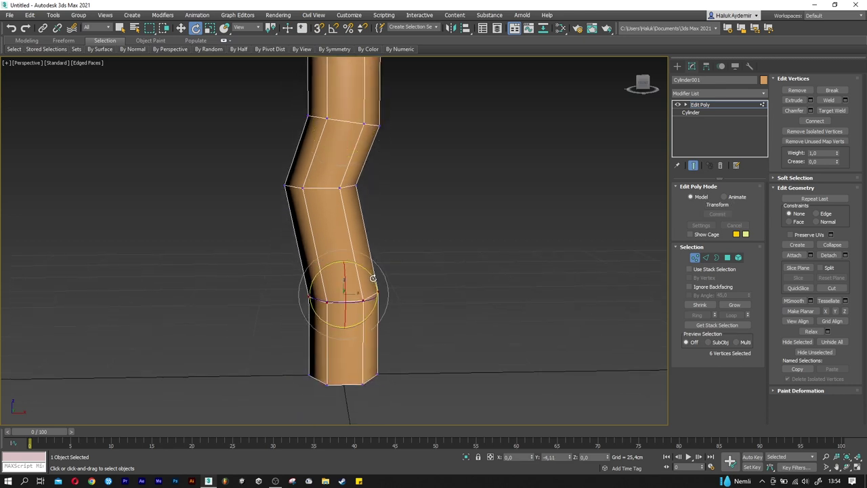
left_click_drag(376, 283, 370, 271)
- Lower the bottom vertex ring and widen it
middle_click_drag(310, 382, 312, 311)
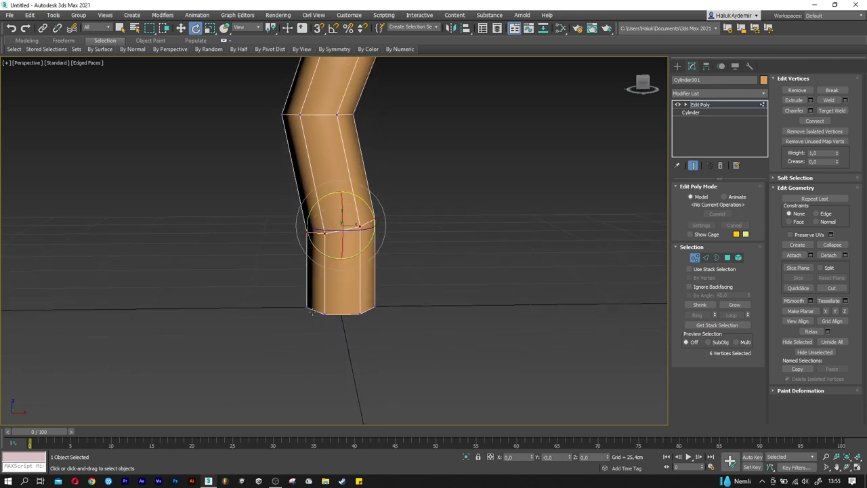
mouse_move(395, 281)
left_mouse_down()
mouse_move(342, 317)
mouse_move(349, 247)
left_mouse_up()
key("w")
key("r")
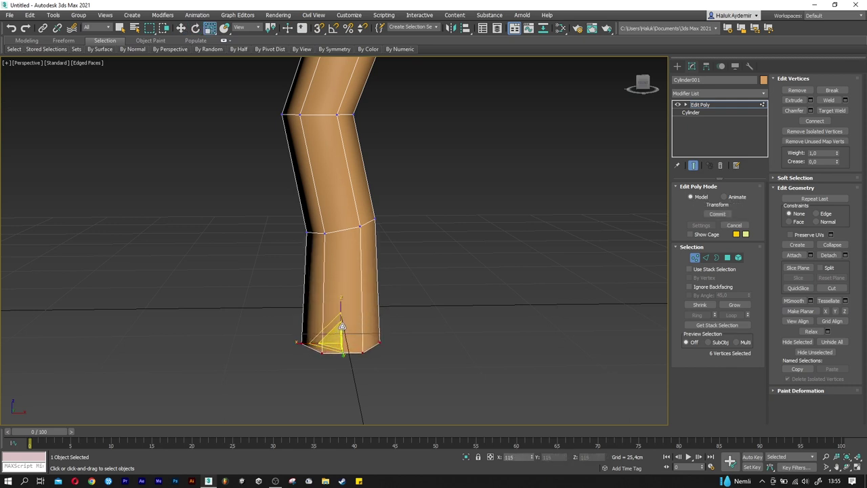
mouse_move(349, 247)
middle_mouse_down("alt")
mouse_move(346, 223)
mouse_move(344, 240)
middle_mouse_up("alt")
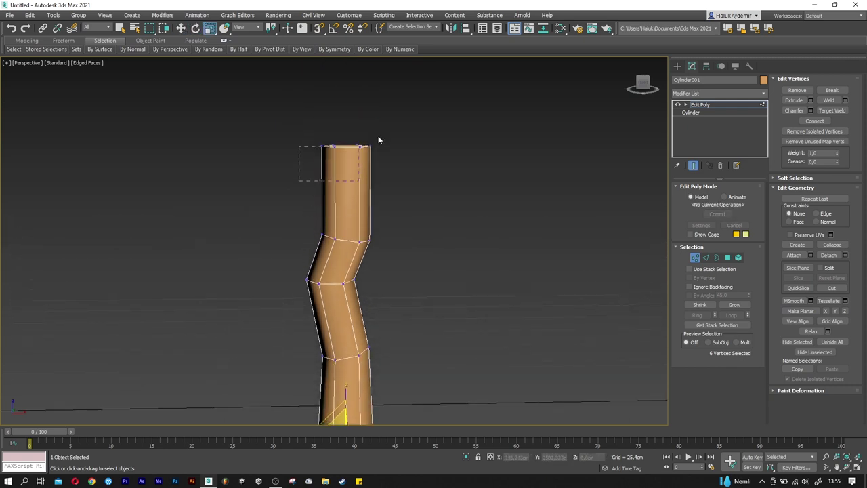
- Pull the top vertex ring upward to stretch the upper segment and widen it
left_click_drag(378, 140, 371, 166)
key("w")
middle_click_drag(372, 166, 372, 219)
left_click_drag(329, 177, 330, 128)
key("r")
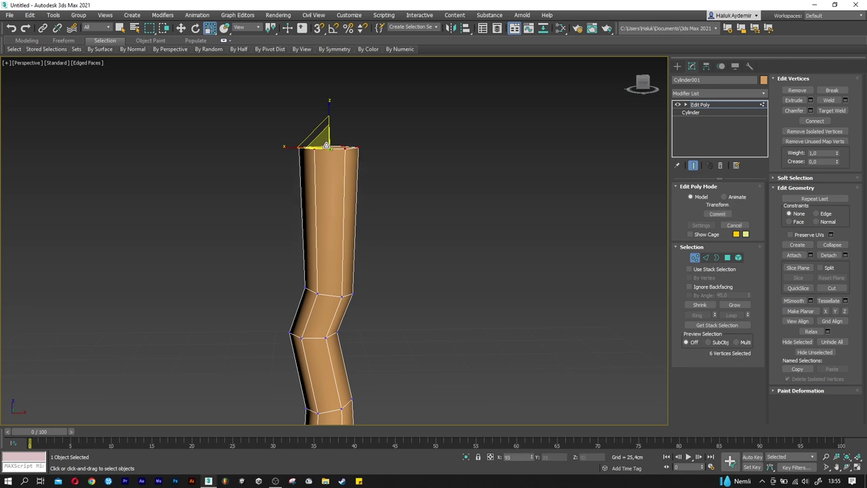
- Scale and reposition the middle vertex ring to sharpen the joint
middle_click_drag(341, 315, 363, 238)
mouse_move(308, 254)
left_mouse_down()
mouse_move(335, 256)
mouse_move(346, 241)
left_mouse_up()
key("w")
middle_click_drag(461, 237, 461, 258)
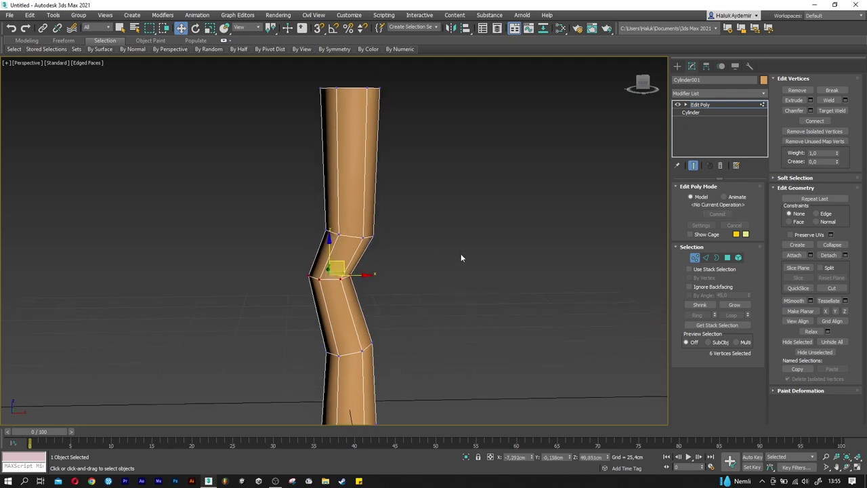
- Select the handle's edges at the top end and the lower section
left_click(706, 258)
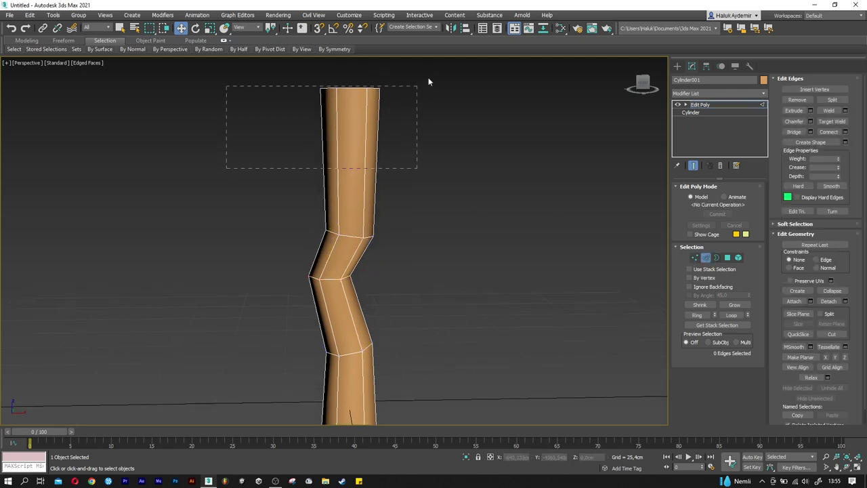
left_click_drag(428, 81, 444, 112)
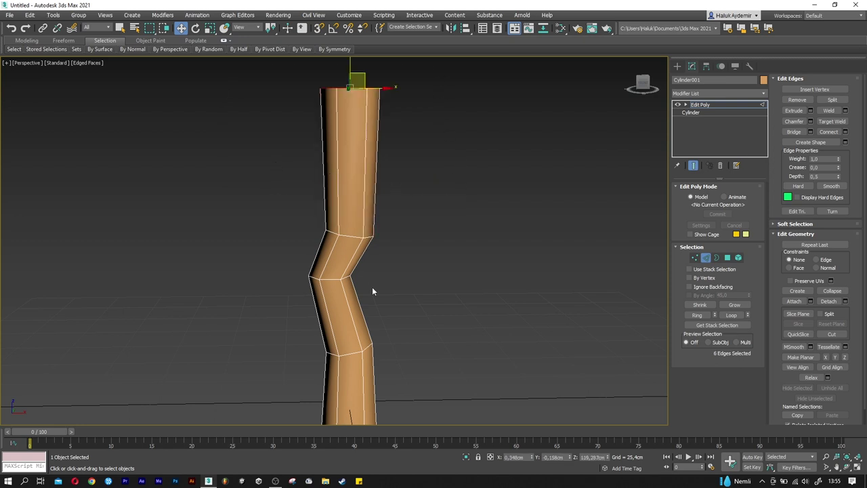
middle_click_drag(371, 291, 368, 184)
left_click_drag(418, 318, 440, 345)
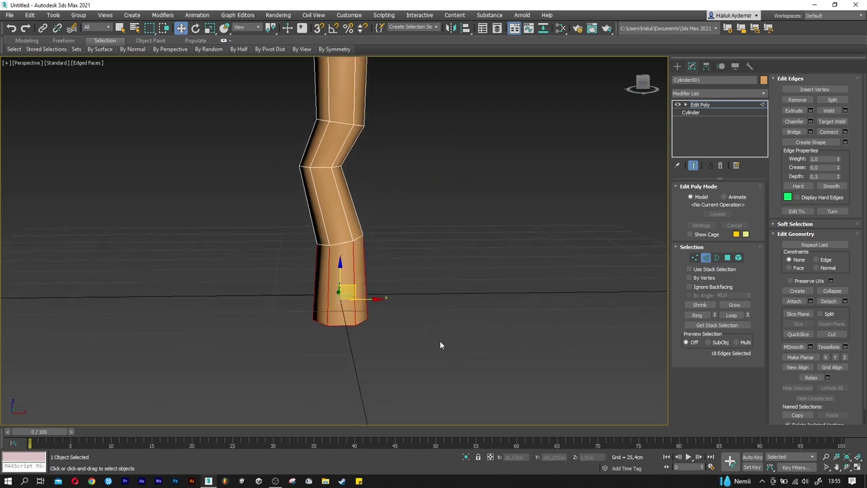
middle_click_drag(334, 122, 328, 250)
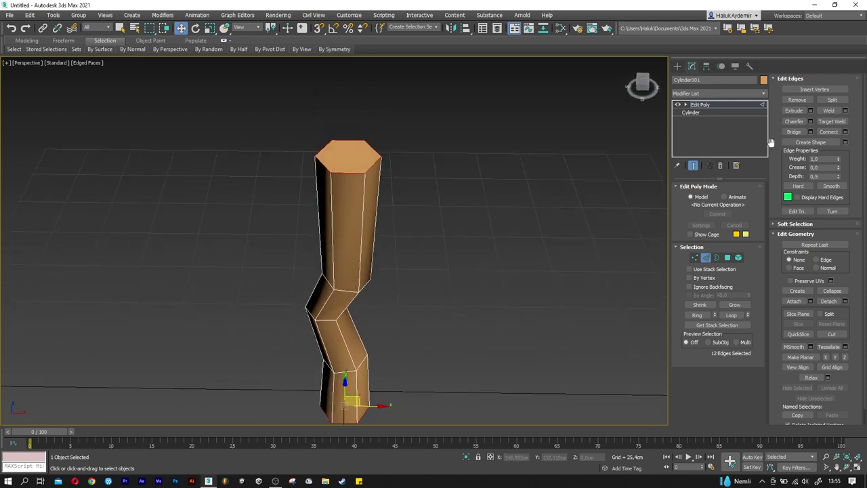
- Chamfer the selected edges by 1,0 cm as an open cut
left_click(810, 122)
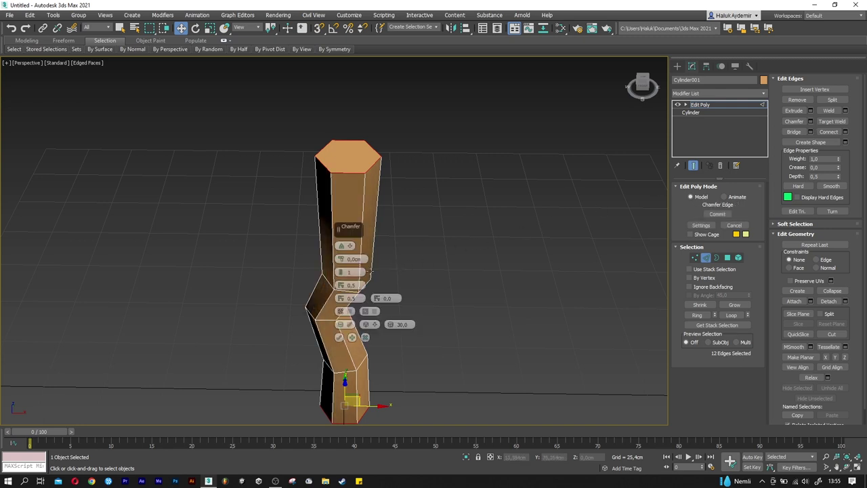
type("1")
key("Return")
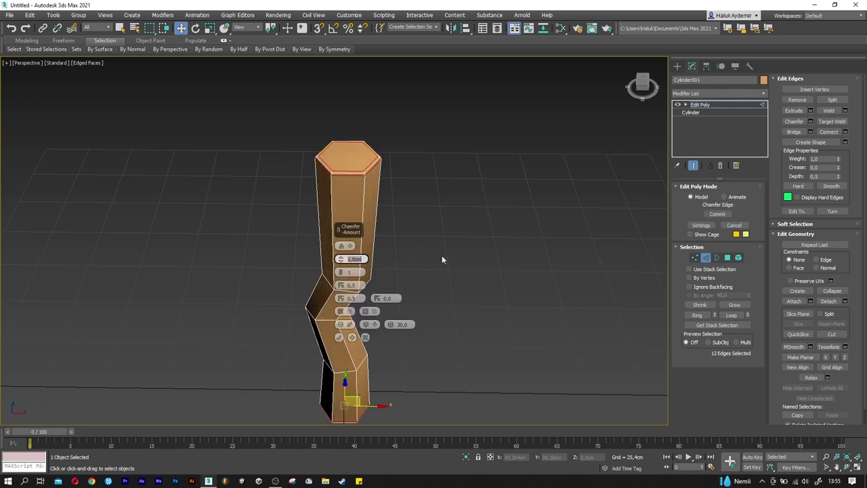
left_click(341, 275)
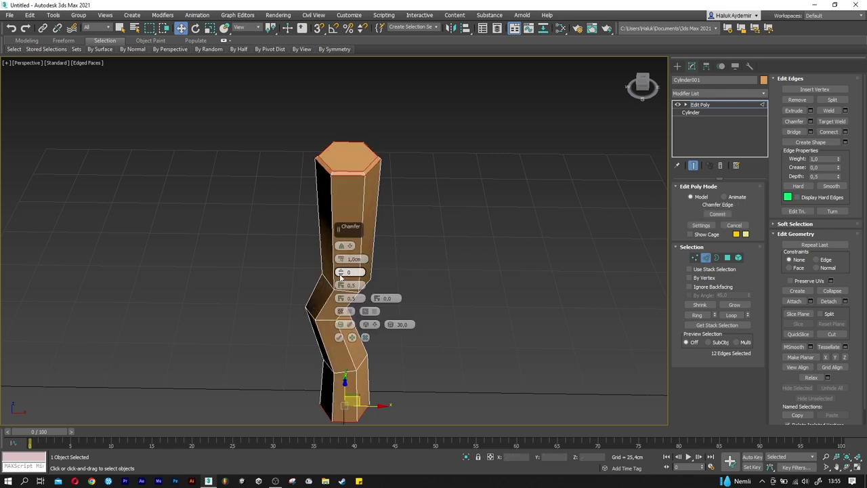
left_click(339, 337)
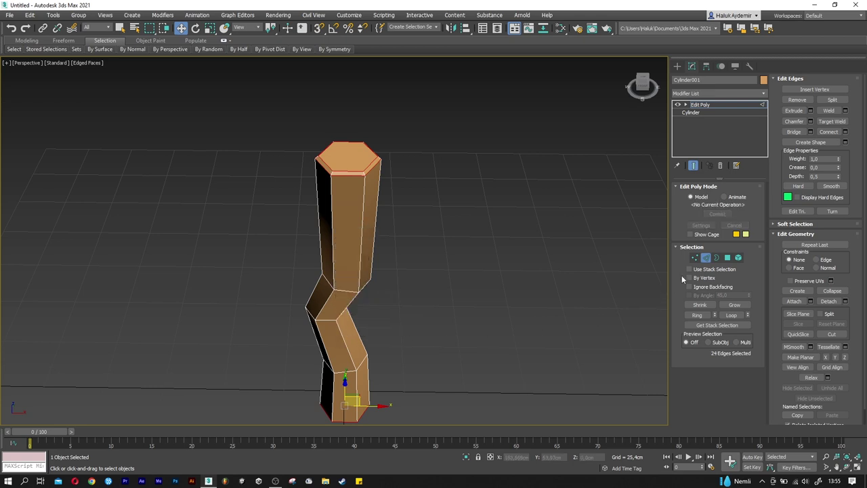
- Add a Smooth modifier above Edit Poly for flat faceted shading
left_click(709, 260)
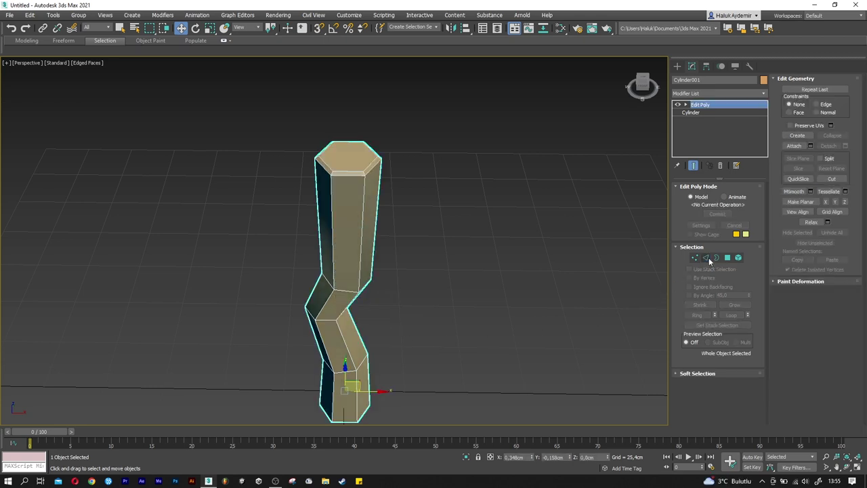
left_click(711, 95)
scroll(745, 169, "down", 10)
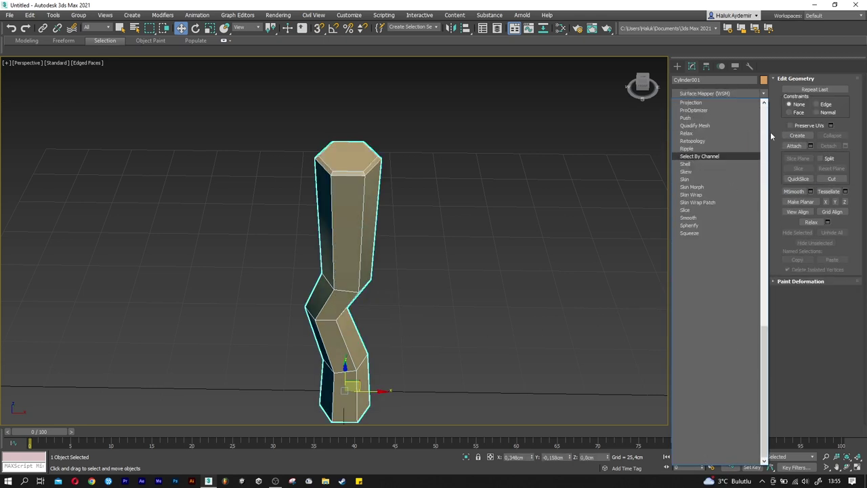
left_click(711, 218)
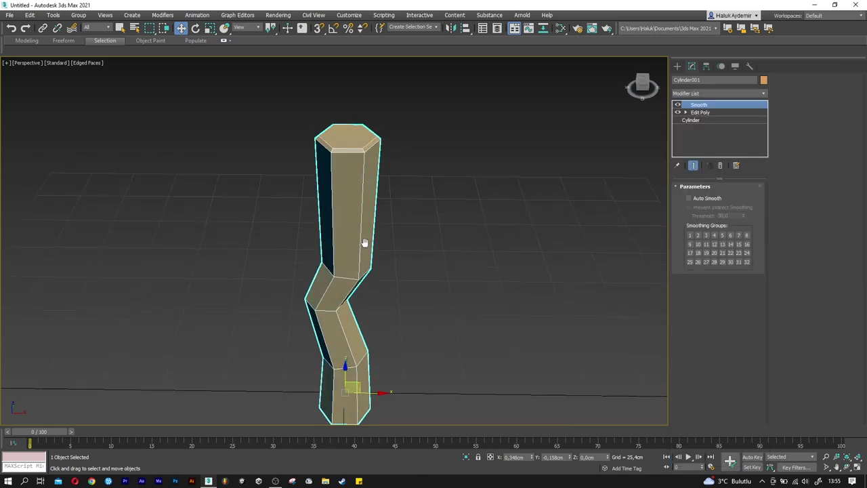
left_click(678, 67)
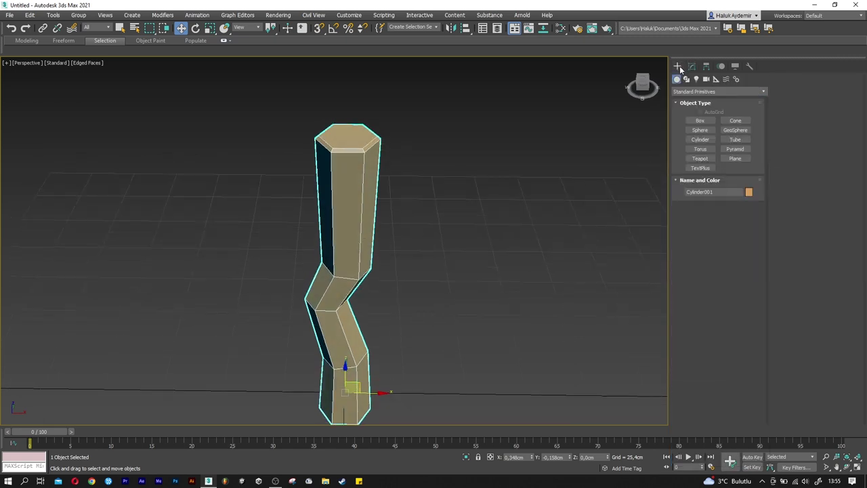
- Start a Line spline in Top view and place the spiral's outer corners on the handle's cap
left_click(687, 79)
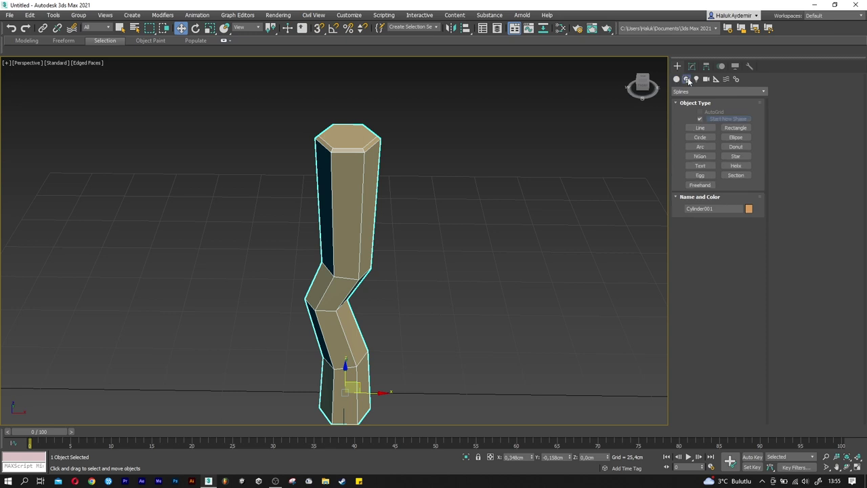
left_click(699, 127)
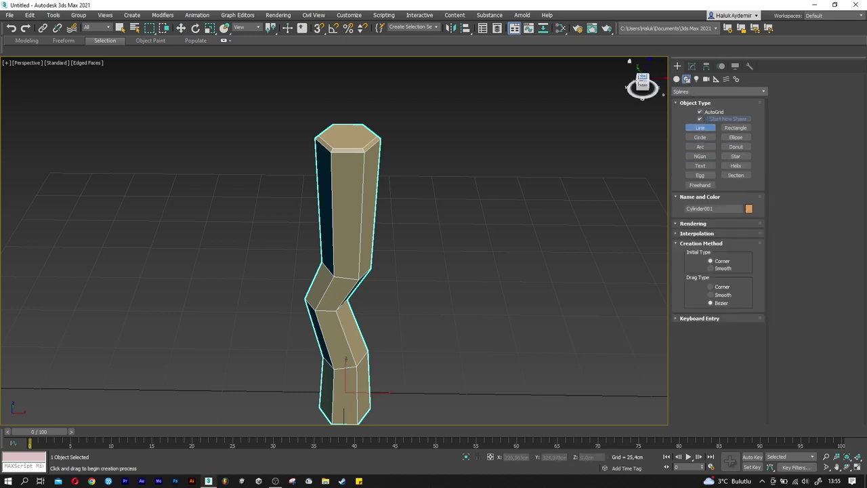
left_click(642, 79)
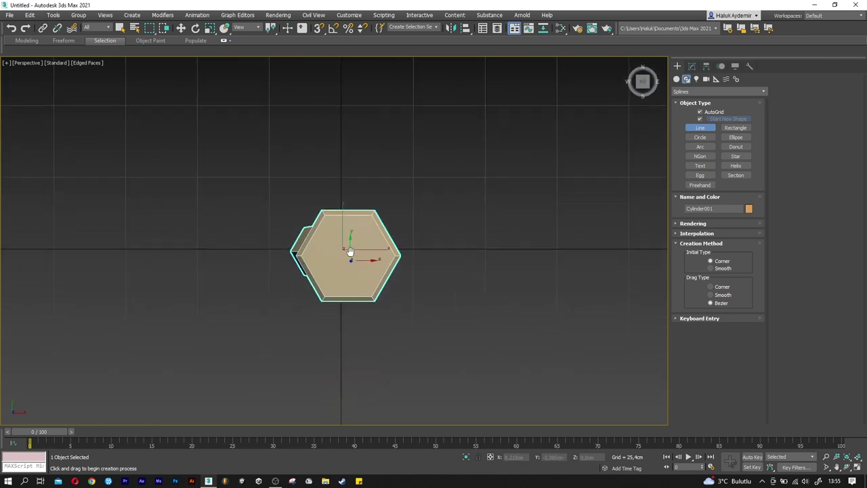
scroll(350, 252, "up", 2)
scroll(350, 251, "up", 3)
left_click(351, 251)
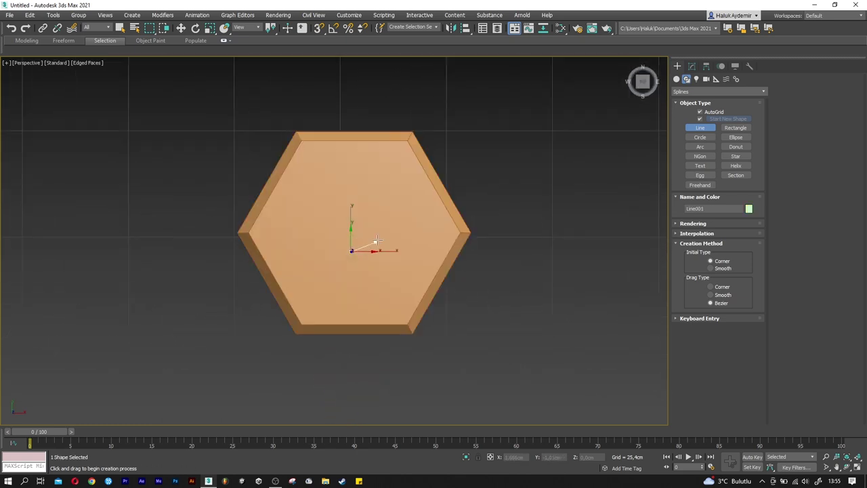
left_click(386, 233)
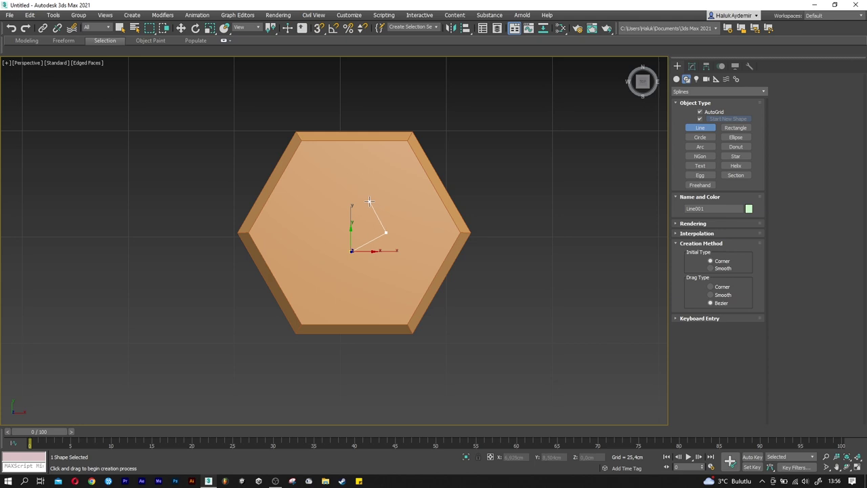
left_click(369, 201)
left_click(295, 242)
left_click(393, 297)
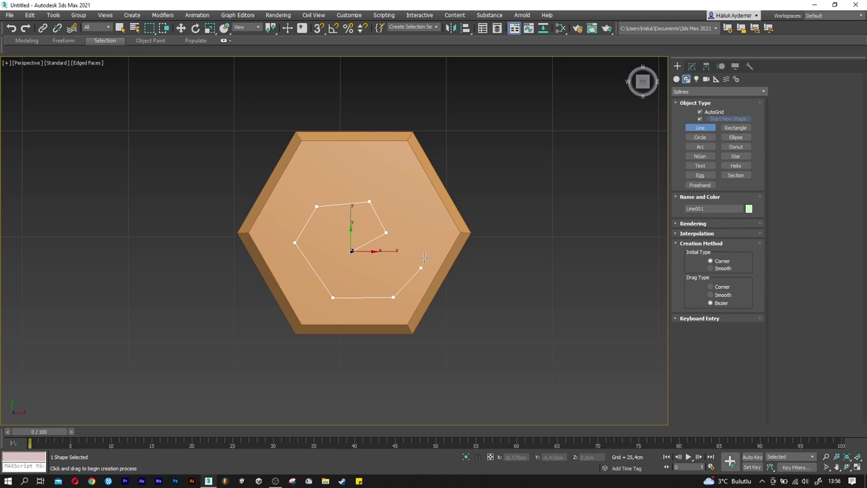
left_click(434, 223)
- Add the inner spiral corners, close the spline at its start point, and centre it
left_click(320, 171)
left_click(390, 179)
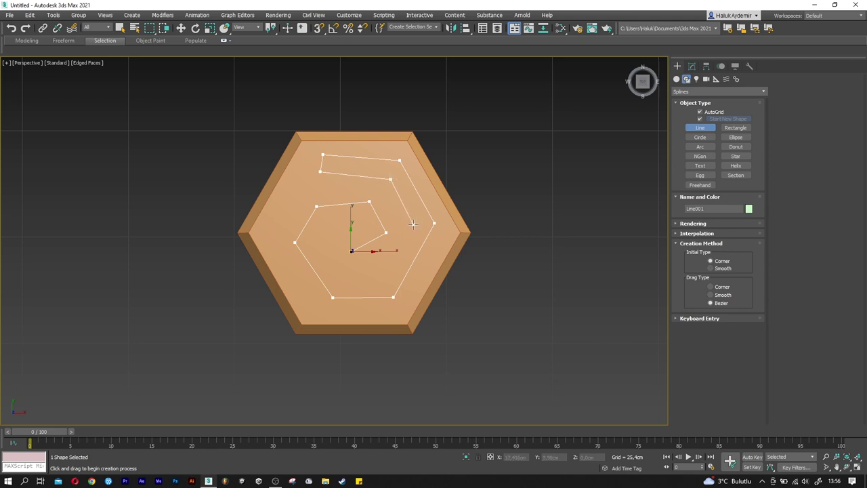
left_click(414, 224)
left_click(386, 283)
left_click(338, 280)
left_click(350, 250)
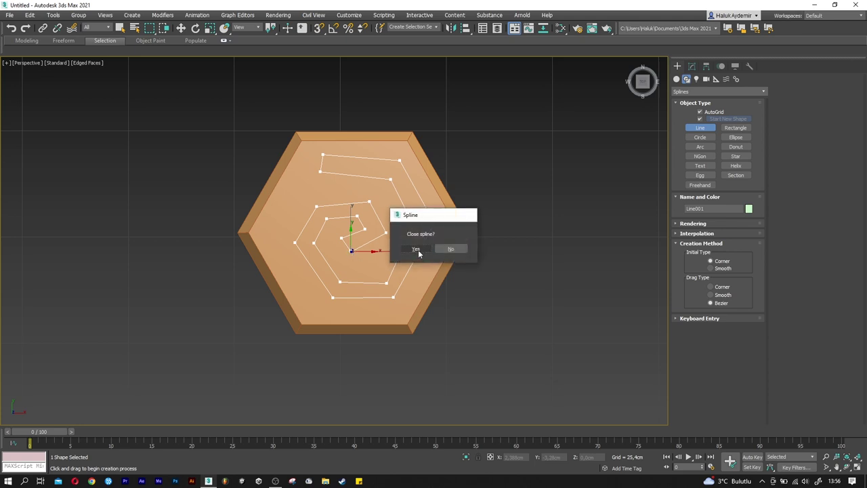
left_click(418, 250)
key("w")
left_click_drag(372, 213, 367, 218)
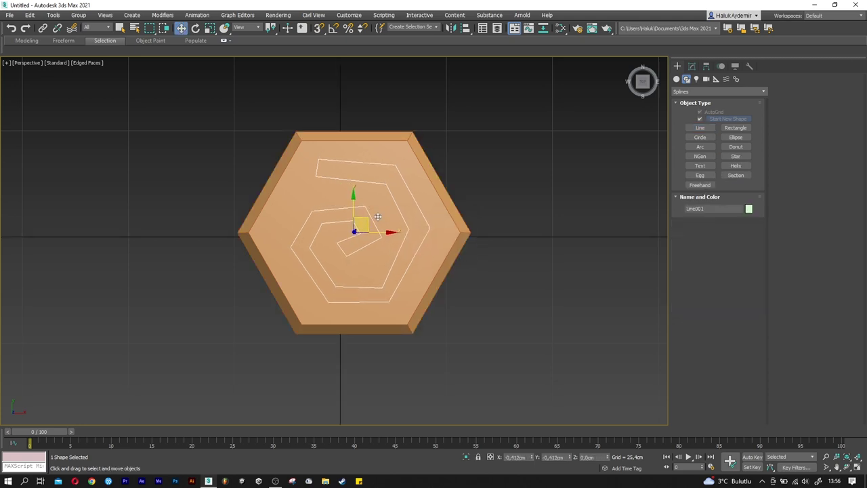
left_click(693, 67)
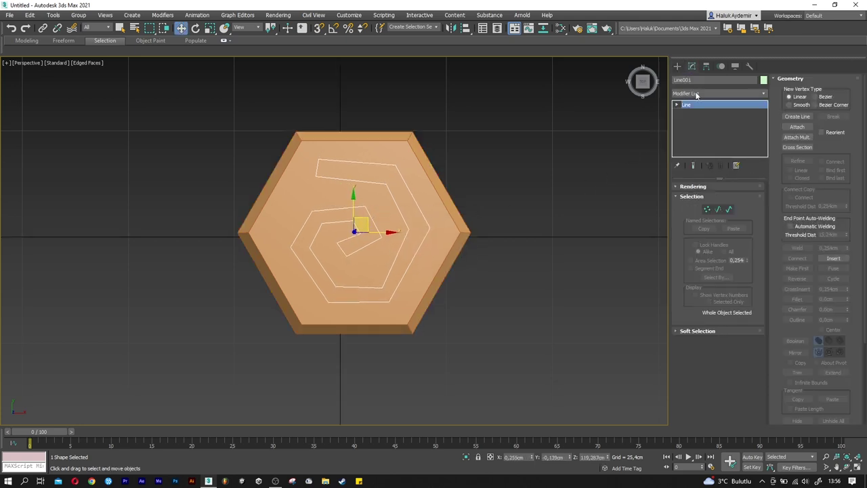
- Extrude the spiral by 0,2 cm
left_click(695, 91)
scroll(695, 92, "down", 10)
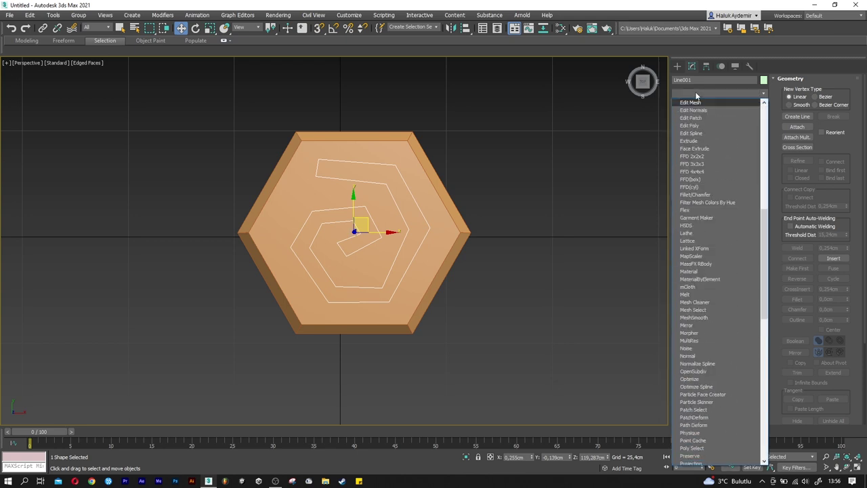
left_click(702, 141)
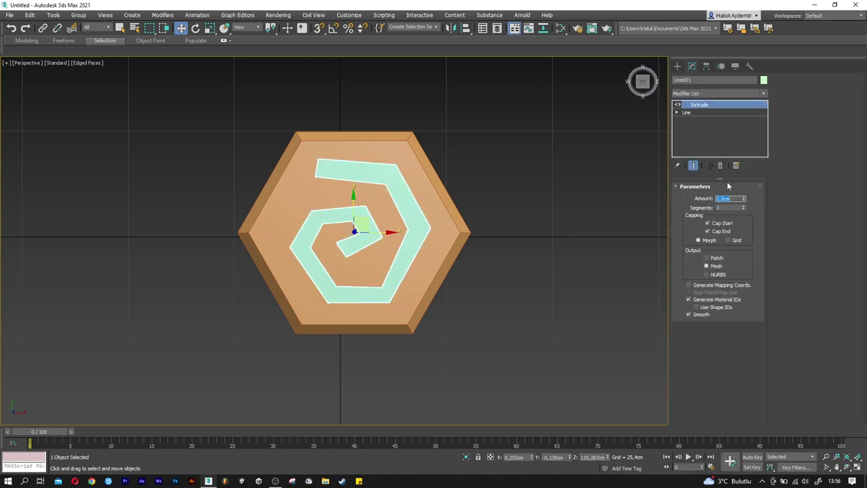
type("0,2")
key("Return")
middle_click_drag(397, 202, 408, 177, "alt")
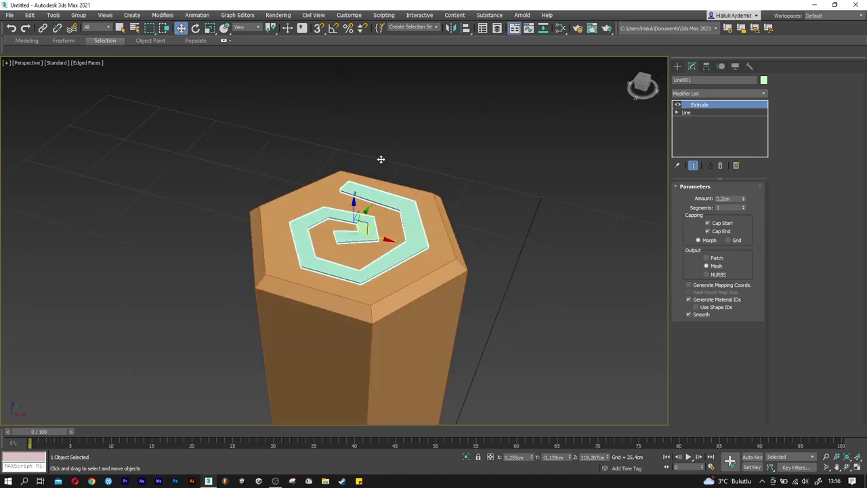
- Change the spiral's object colour to orange
left_click(764, 80)
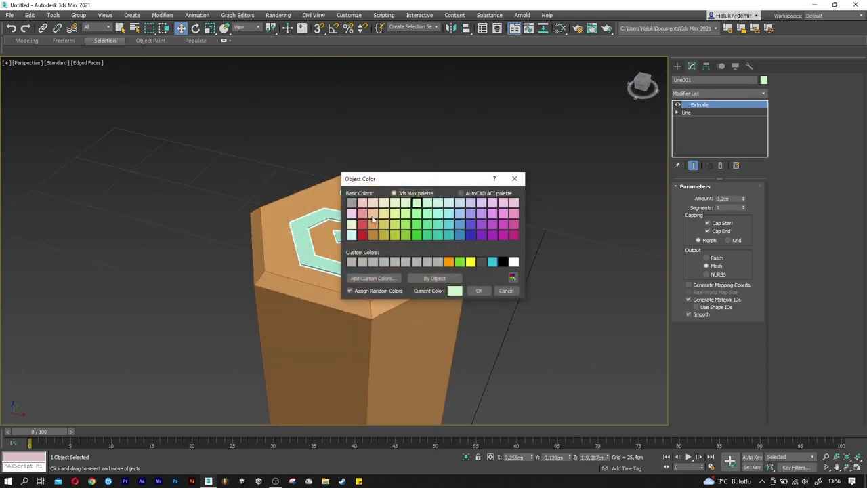
left_click(371, 219)
left_click(478, 290)
key("r")
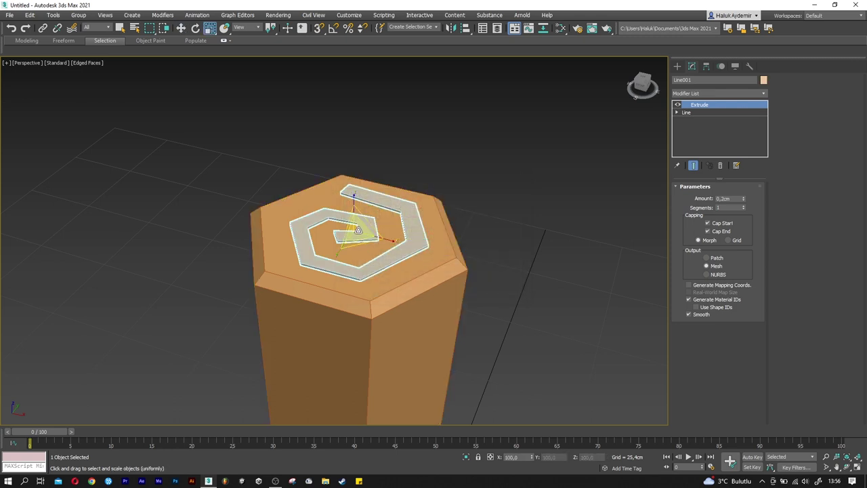
key("w")
- Clone the spiral as a copy, dragging it down toward the handle's base
scroll(359, 231, "down", 4)
scroll(367, 171, "down", 2)
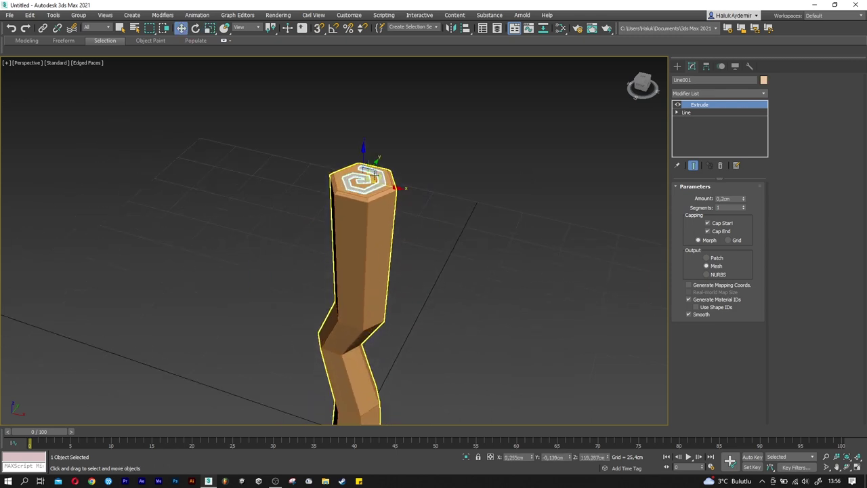
scroll(369, 171, "down", 2)
left_click_drag(368, 160, 364, 346, "shift")
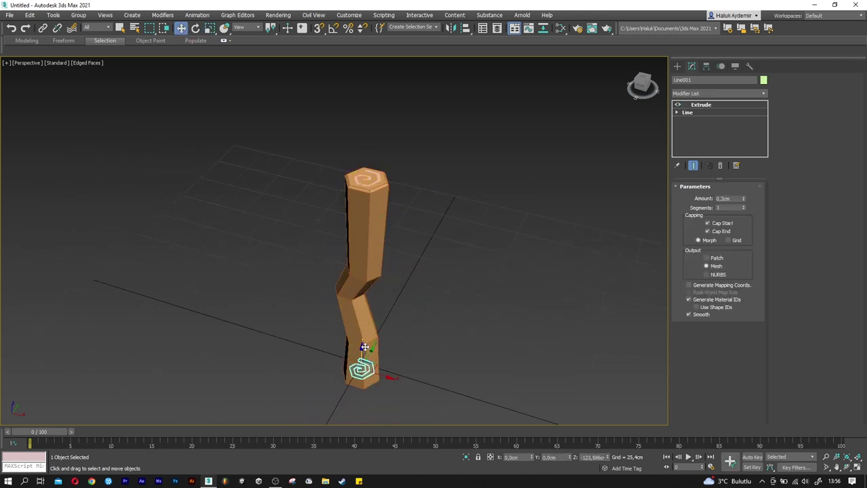
left_click(425, 282)
- In Front view, move the copied spiral Line002 onto the handle's bottom end
key("f")
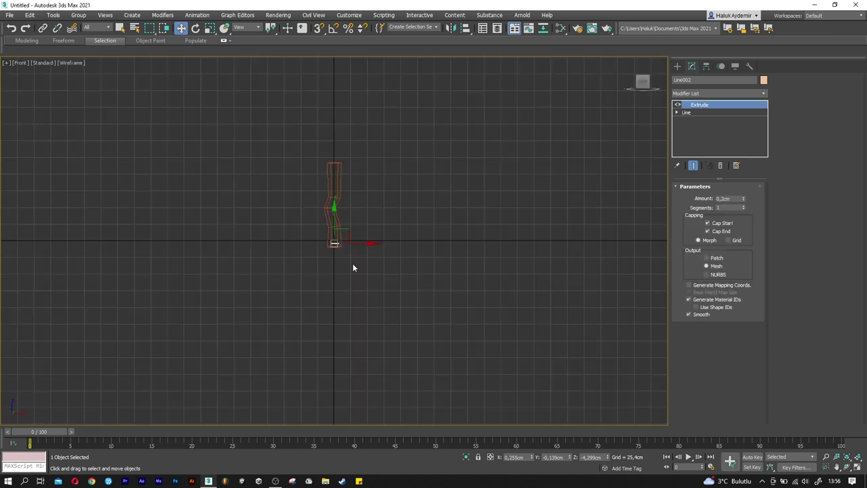
key("z")
scroll(334, 266, "down", 3)
left_click_drag(332, 250, 328, 337)
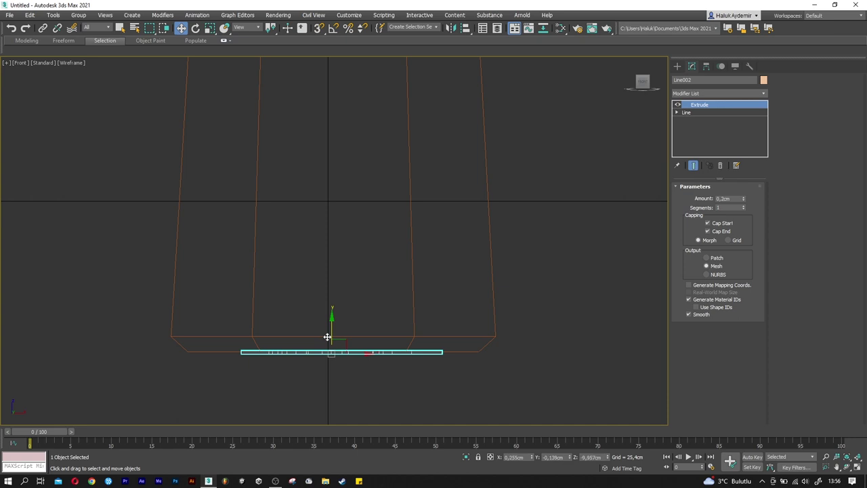
key("p")
scroll(361, 310, "down", 2)
scroll(361, 311, "up", 3)
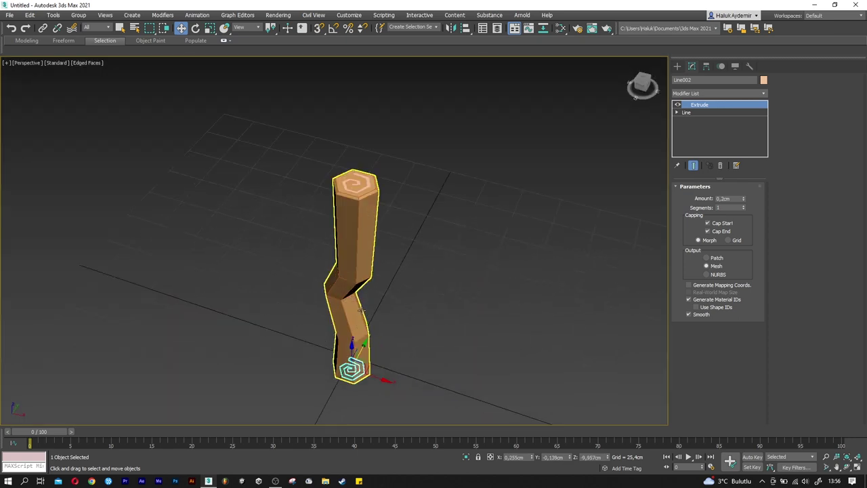
mouse_move(361, 310)
middle_mouse_down("alt")
mouse_move(359, 301)
mouse_move(379, 318)
mouse_move(544, 240)
middle_mouse_up("alt")
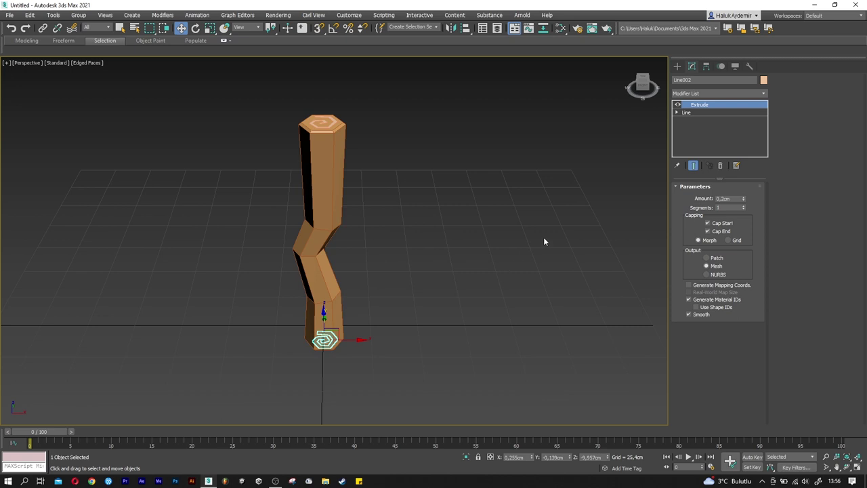
- Draw a new box beside the handle
left_click(679, 65)
left_click(676, 78)
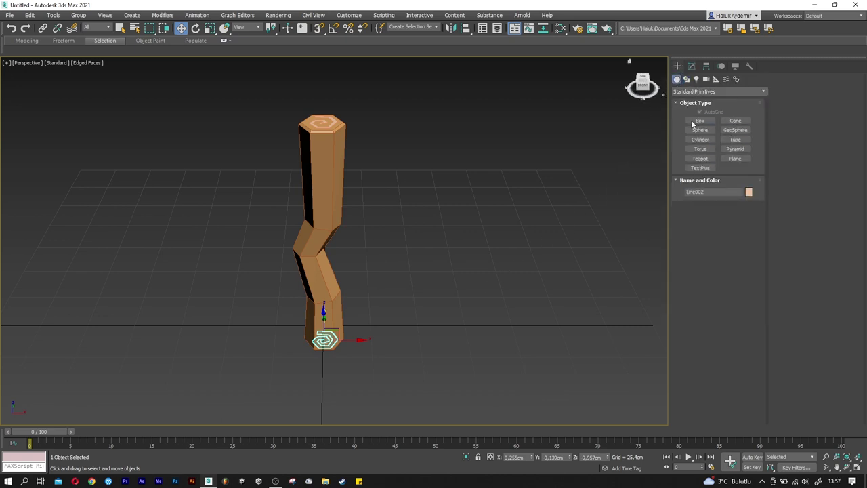
left_click(700, 127)
left_click_drag(416, 306, 466, 350)
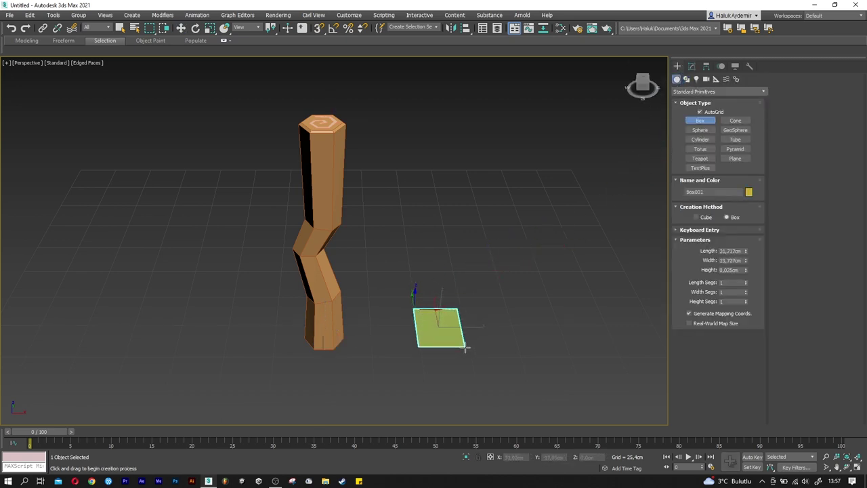
left_click(484, 280)
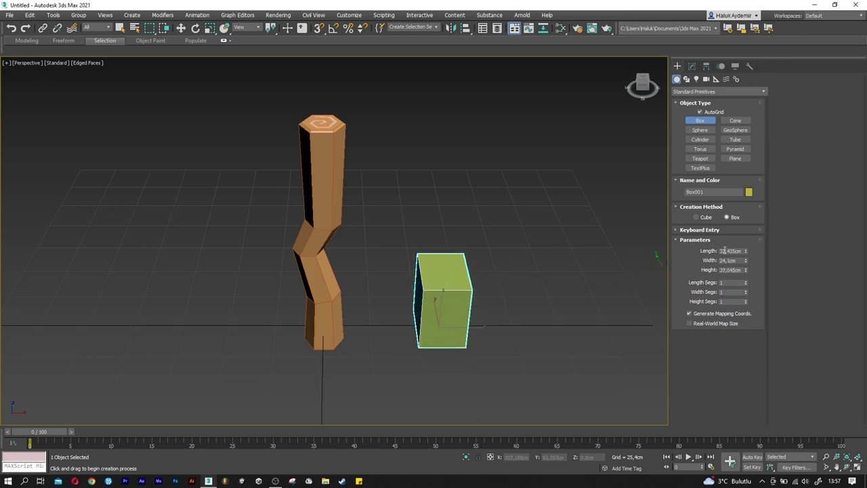
- Size the box to 25 × 25 × 35 cm
type("25")
key("Tab")
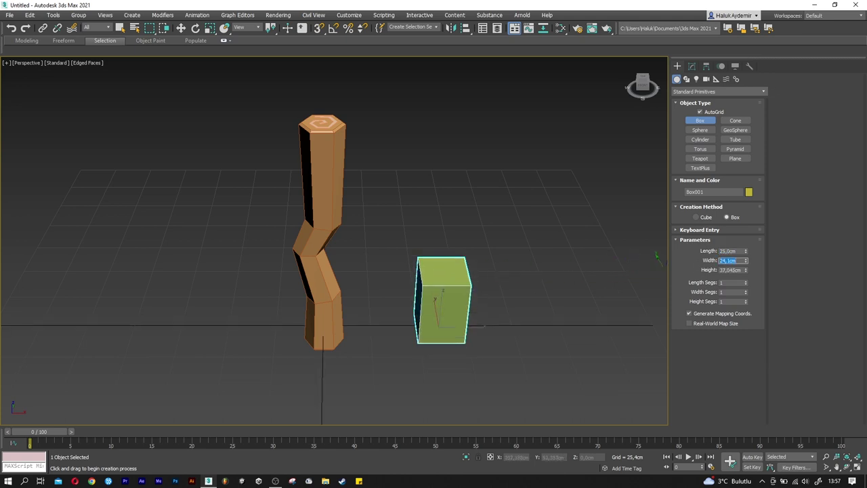
key("Tab")
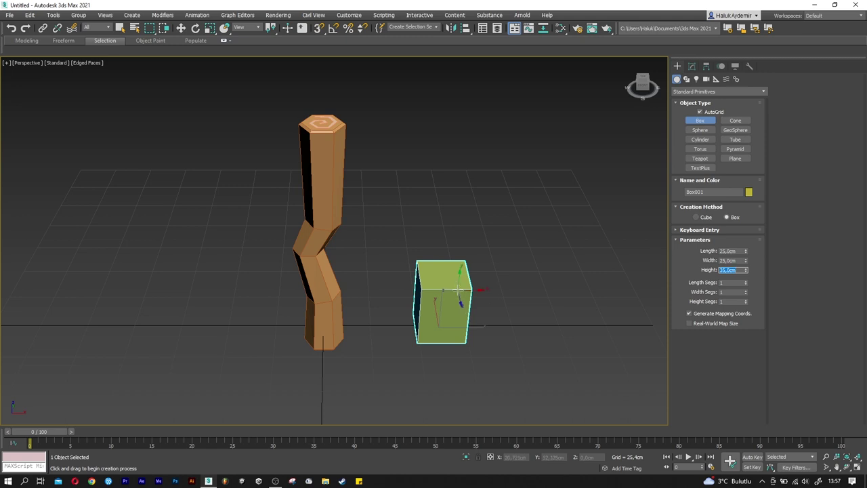
middle_click_drag(460, 293, 468, 300)
right_click(467, 300)
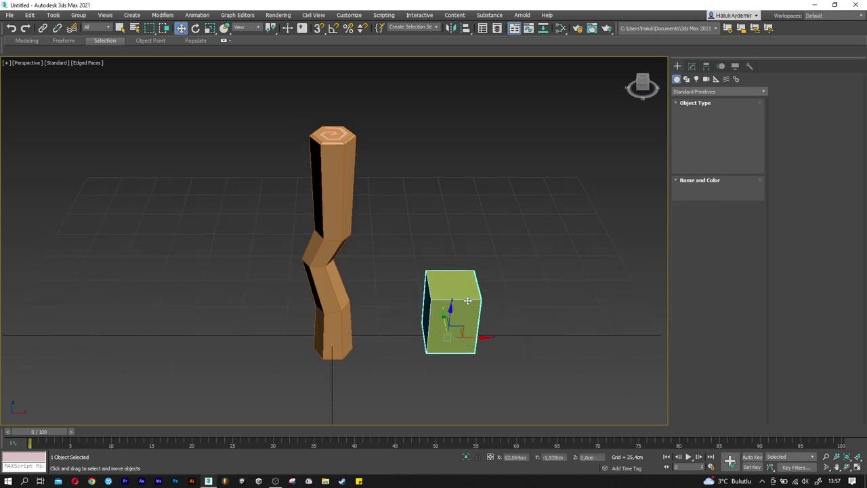
- Align the box centre-to-centre with the handle and raise it near the top
left_click(467, 30)
left_click(340, 180)
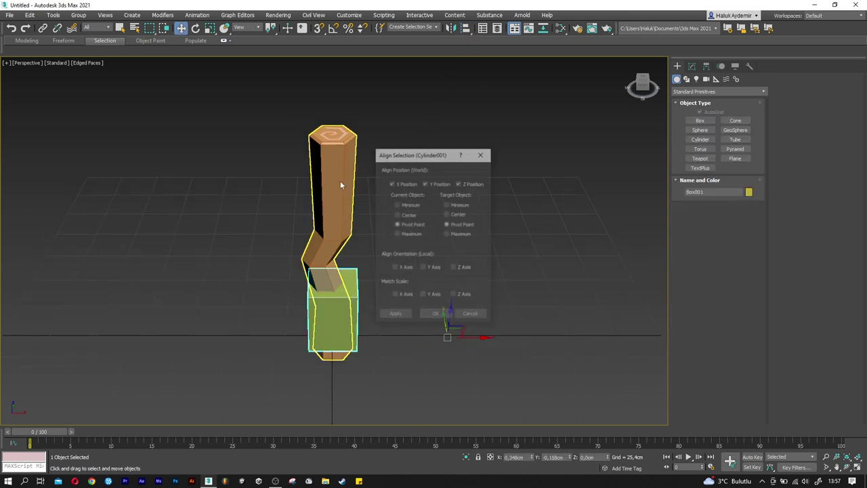
left_click(404, 214)
left_click(465, 216)
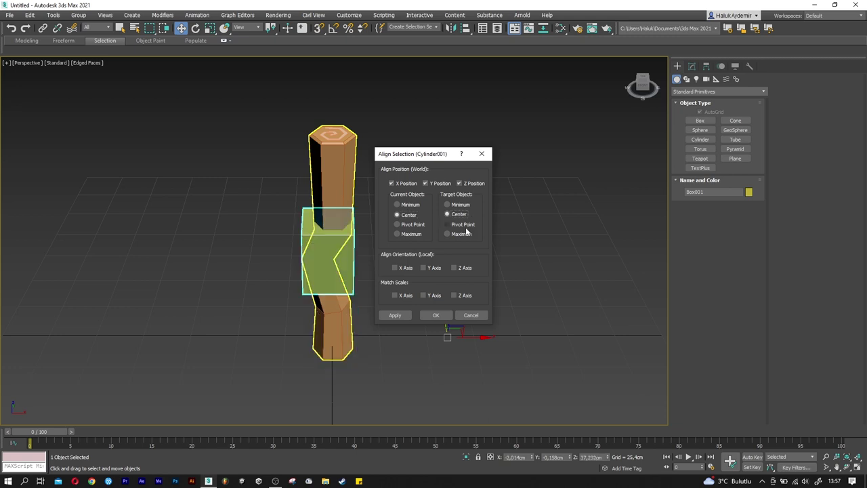
left_click(437, 315)
left_click_drag(327, 256, 329, 192)
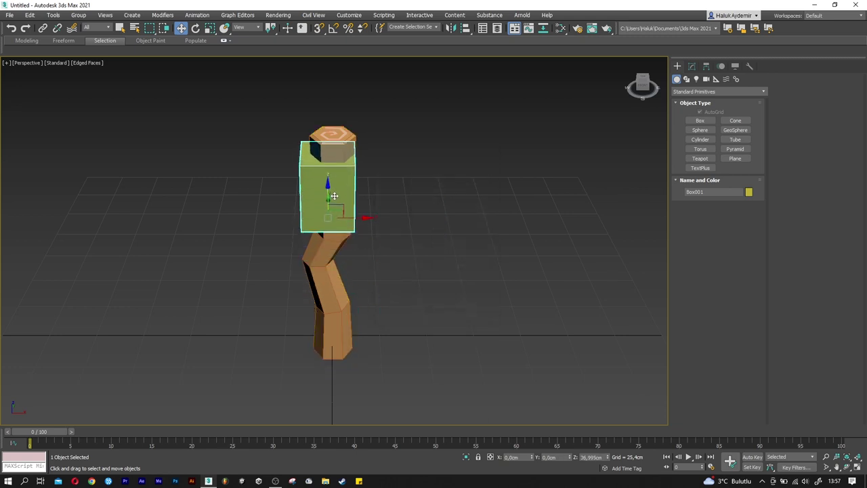
mouse_move(361, 215)
middle_mouse_down("alt")
mouse_move(340, 176)
mouse_move(322, 215)
middle_mouse_up("alt")
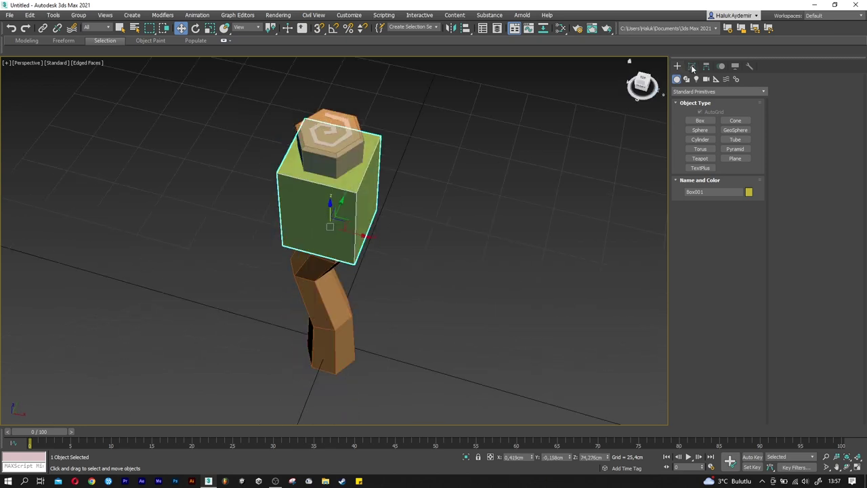
- Rotate the box 45° around Z with Angle Snap enabled
left_click(691, 66)
key("e")
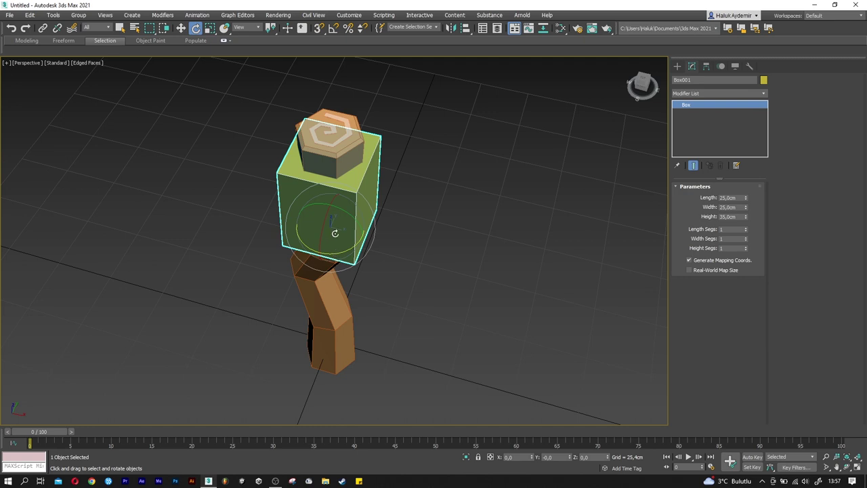
left_click(334, 31)
left_click_drag(340, 253, 359, 252)
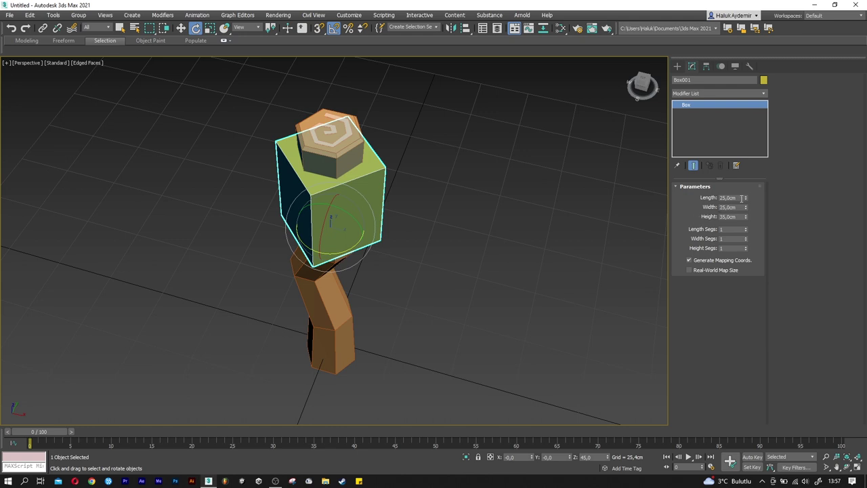
- Resize the box to Length 22,5, Width 22,5 and Height 32 cm
left_click_drag(746, 200, 747, 202)
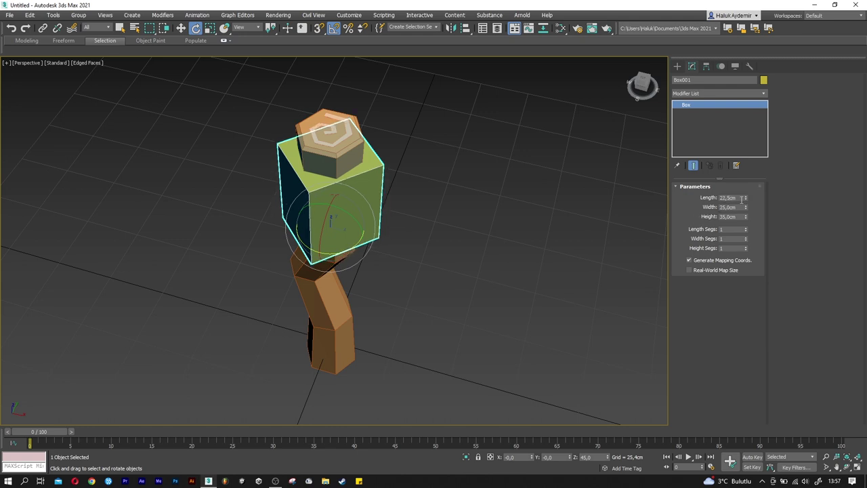
key("Tab")
type("5")
key("Tab")
type("32")
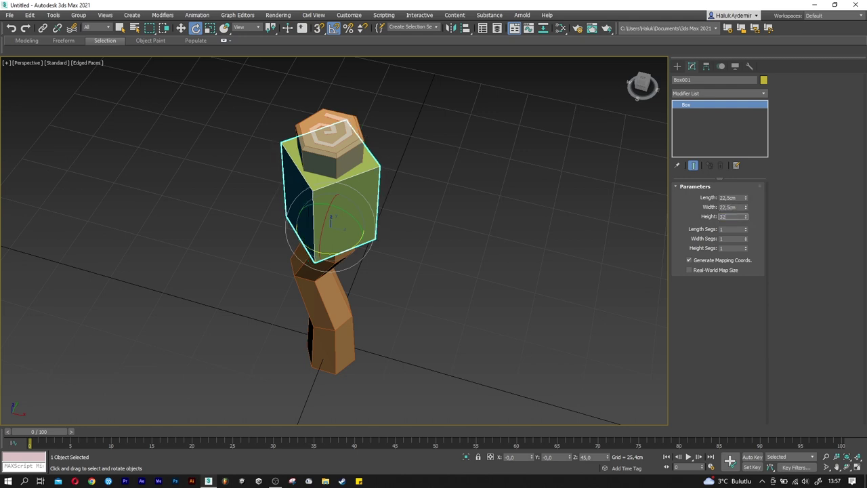
key("Return")
- Raise the box a little higher on the handle
middle_click_drag(276, 198, 290, 188, "alt")
key("w")
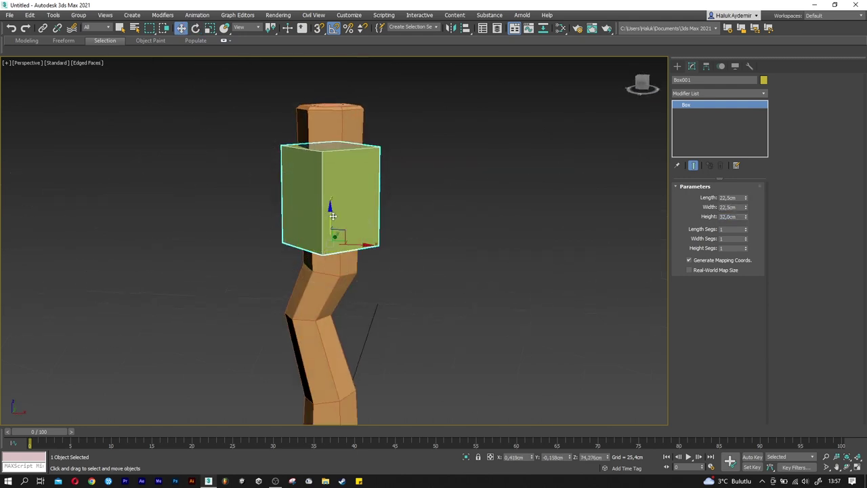
left_click_drag(330, 208, 331, 201)
middle_click_drag(332, 201, 340, 189, "alt")
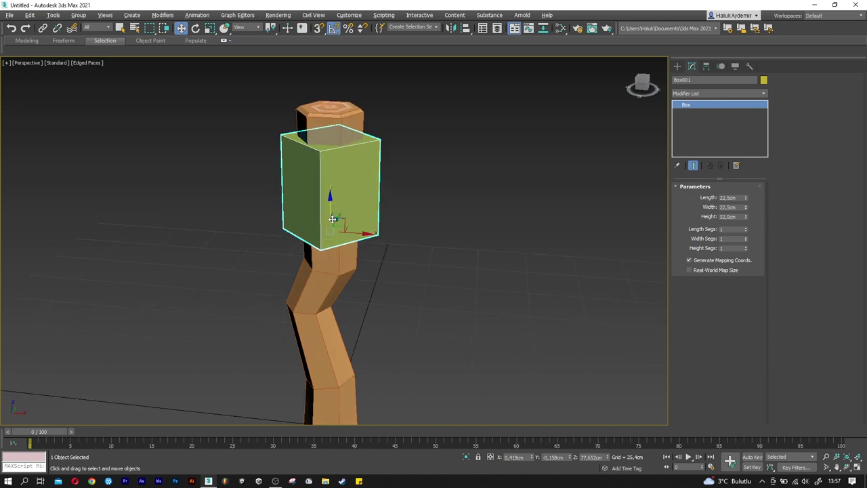
- Set the box's Object Color to a pale grey
left_click(763, 79)
left_click(406, 262)
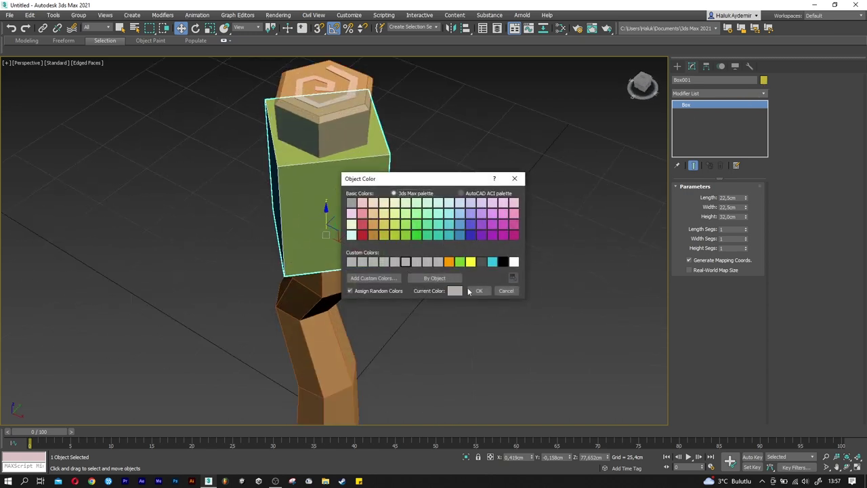
left_click(479, 290)
mouse_move(431, 213)
middle_mouse_down("alt")
mouse_move(430, 252)
mouse_move(604, 162)
middle_mouse_up("alt")
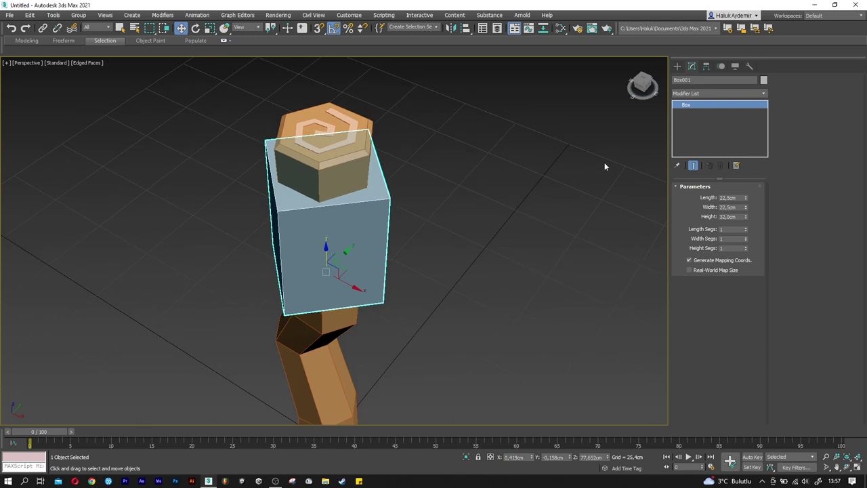
left_click(688, 95)
- Add an Edit Poly modifier to the box and select its right vertical edge
type("esh")
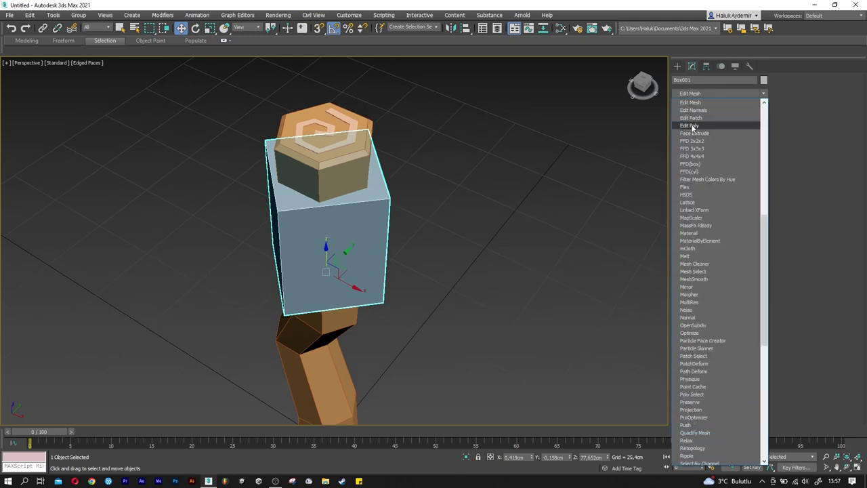
left_click(690, 126)
left_click(705, 258)
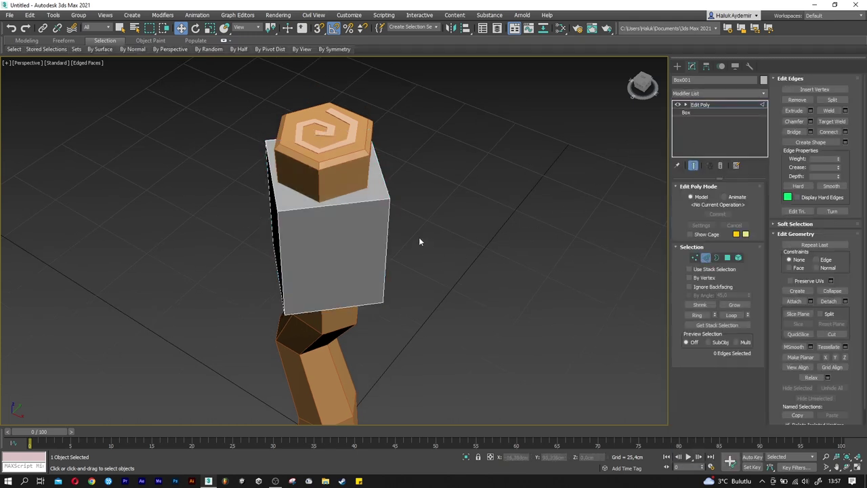
left_click(388, 220)
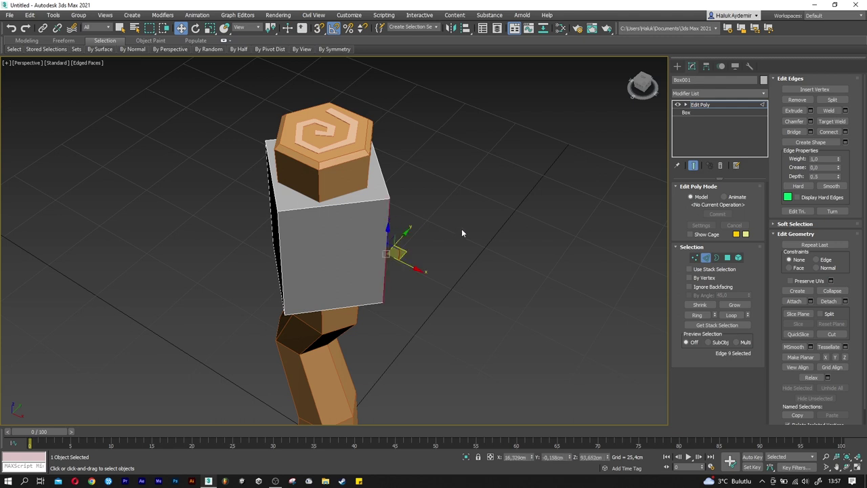
- Chamfer that edge by 6 cm with 0 segments
left_click(810, 121)
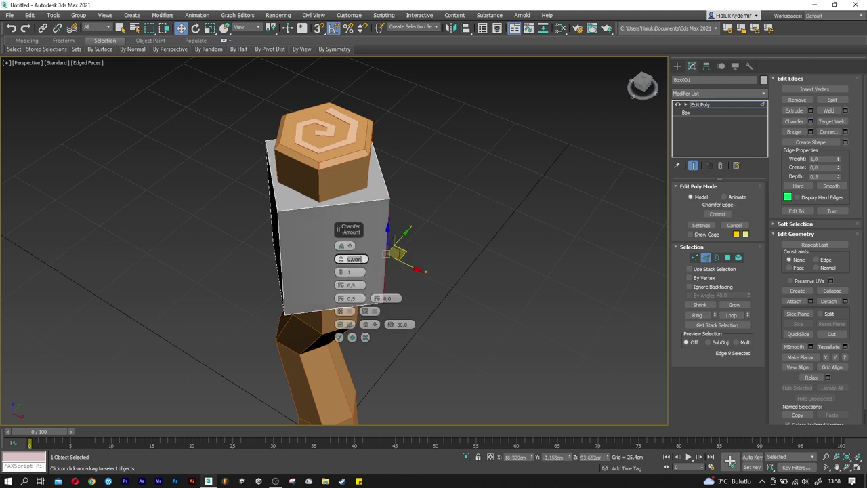
type("6")
key("Return")
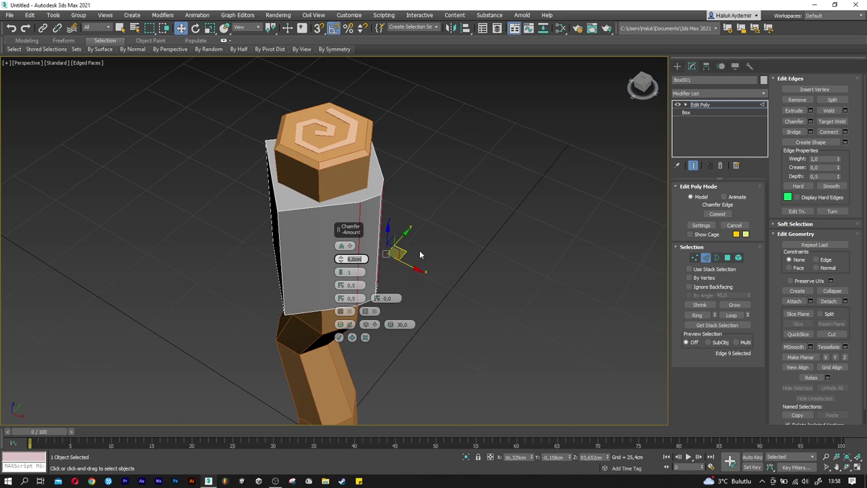
left_click_drag(341, 275, 341, 279)
middle_click_drag(341, 279, 343, 336, "alt")
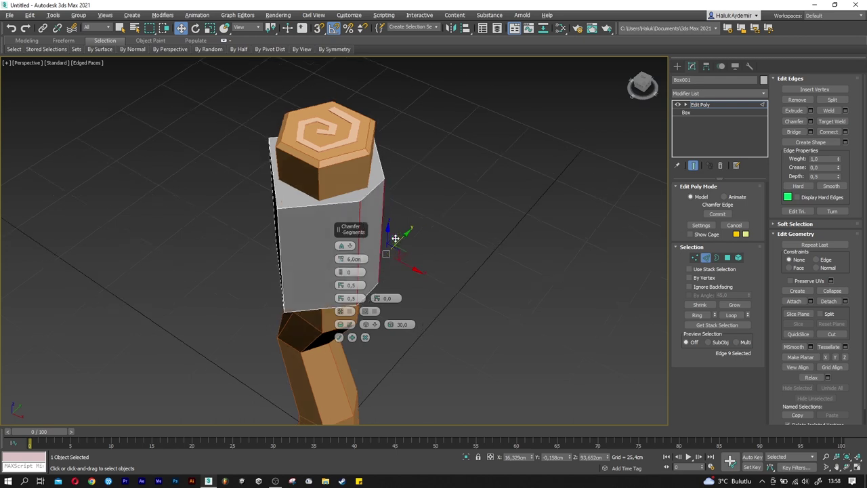
left_click(341, 336)
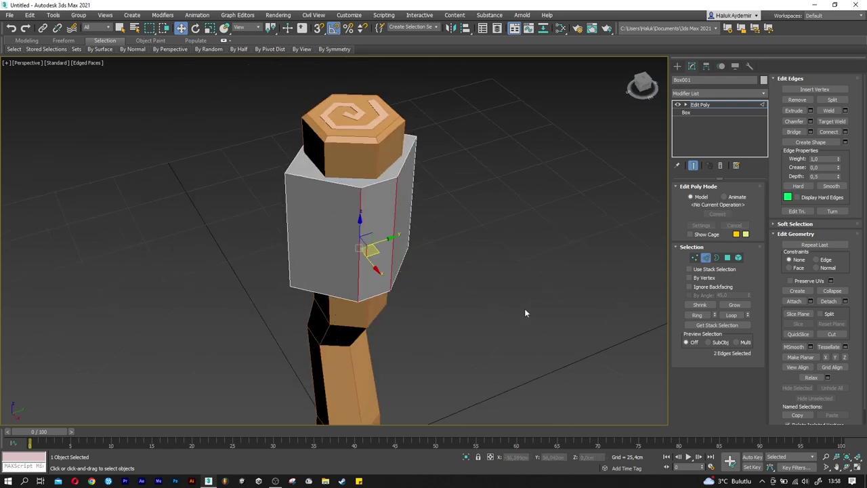
left_click(728, 258)
- Extrude the chamfered face 25 cm, then another 10 cm
left_click(375, 217)
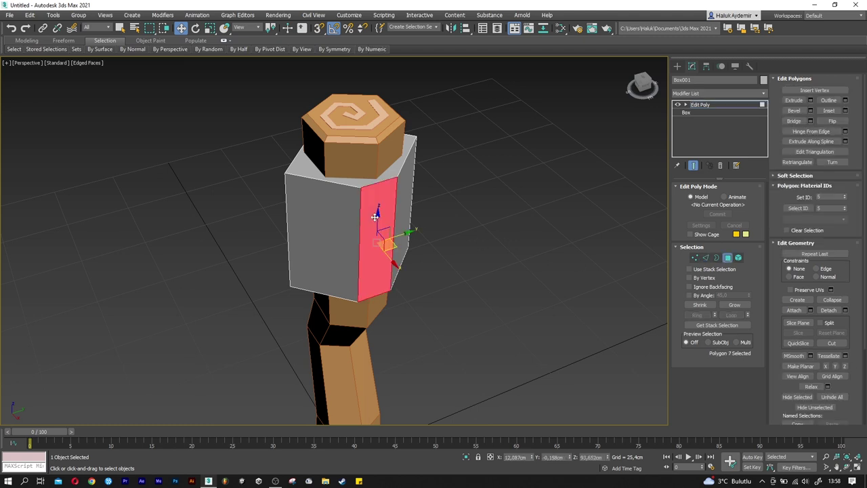
left_click(810, 100)
type("25")
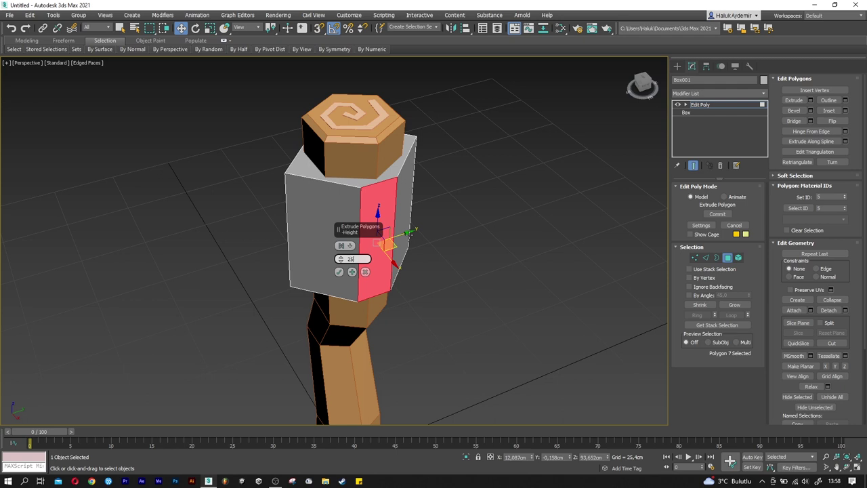
key("Return")
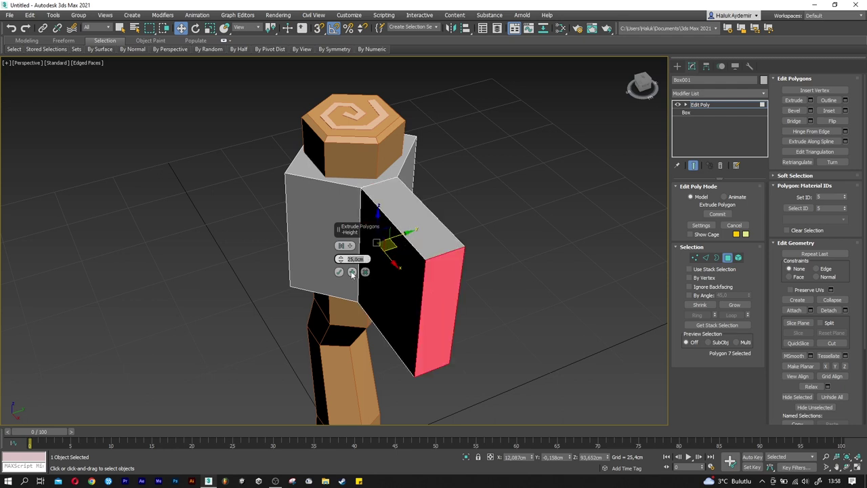
left_click(352, 272)
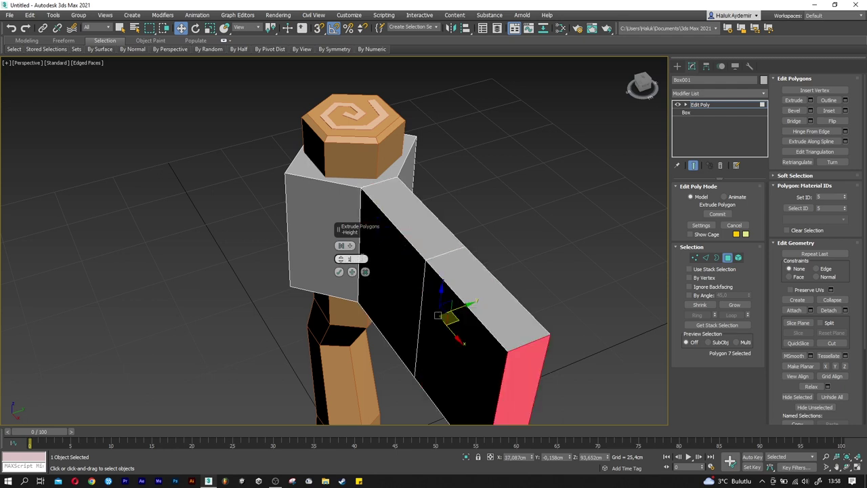
type("0")
key("Return")
left_click(340, 272)
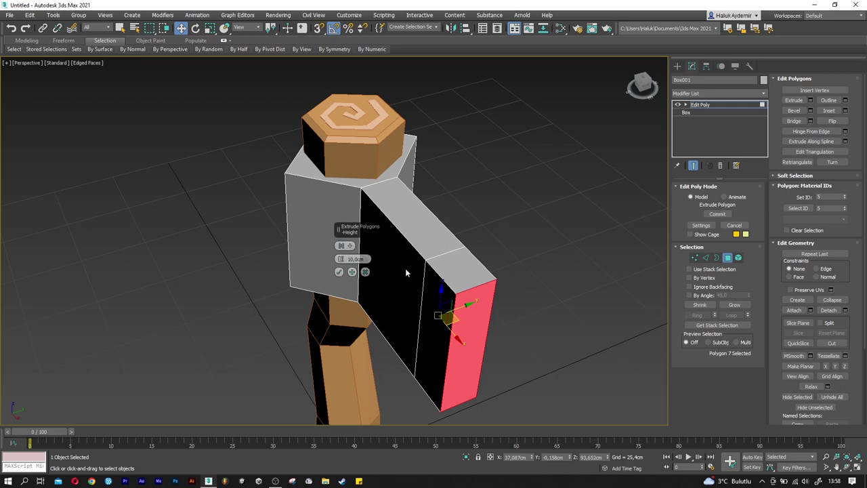
- Connect the middle section's top and bottom edges with a vertical edge, sliding it right
mouse_move(342, 274)
middle_mouse_down("alt")
mouse_move(494, 212)
mouse_move(505, 178)
middle_mouse_up("alt")
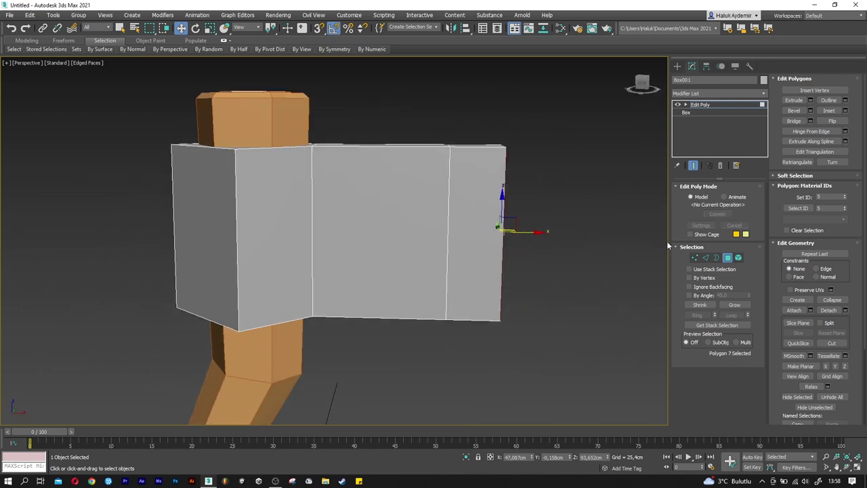
left_click(705, 259)
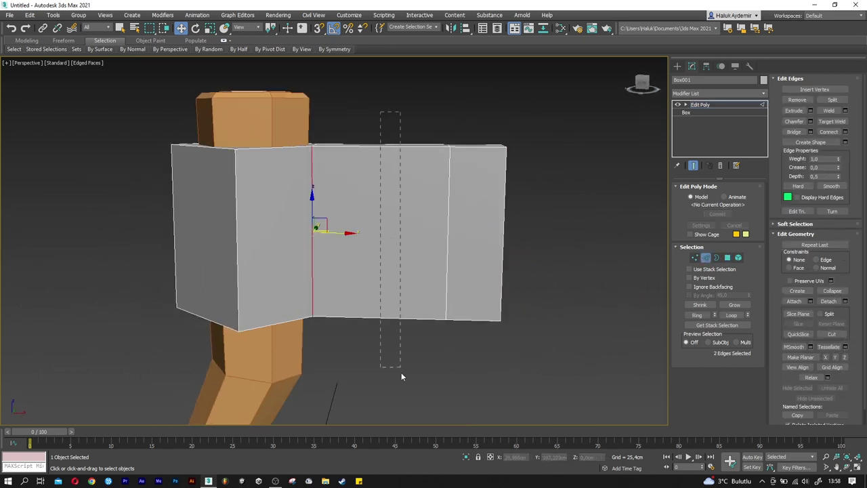
left_click_drag(401, 372, 401, 372)
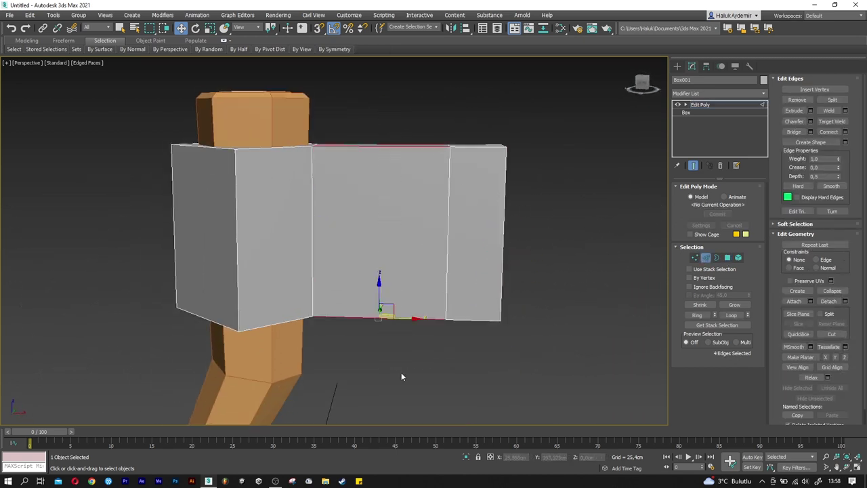
left_click(846, 132)
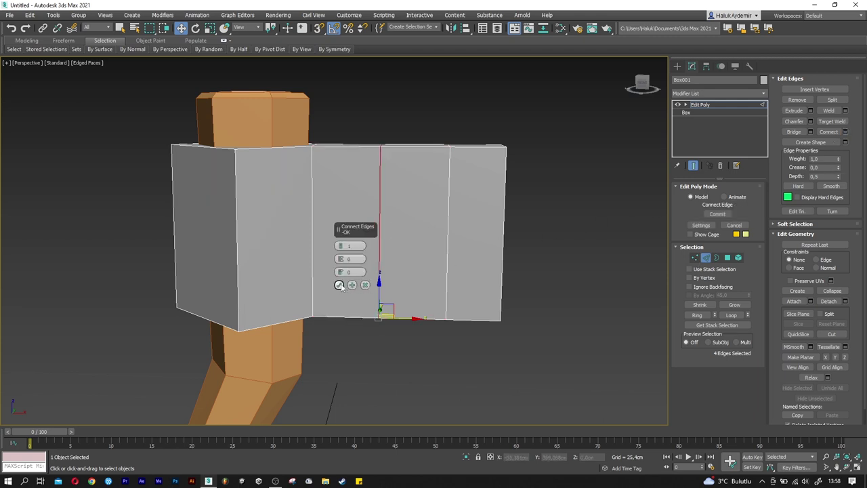
left_click(340, 285)
left_click_drag(408, 228, 451, 229)
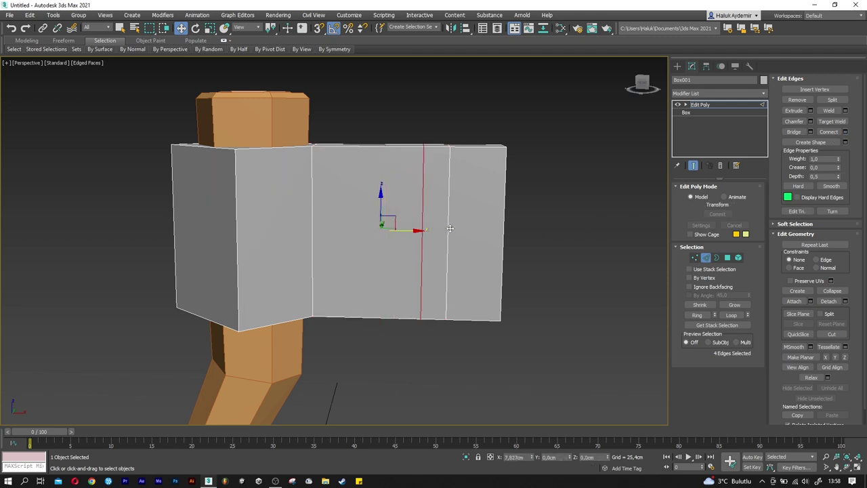
- Nudge the outer-end vertices right and scale them taller to flare the blade
left_click(694, 259)
left_click_drag(450, 129, 455, 215)
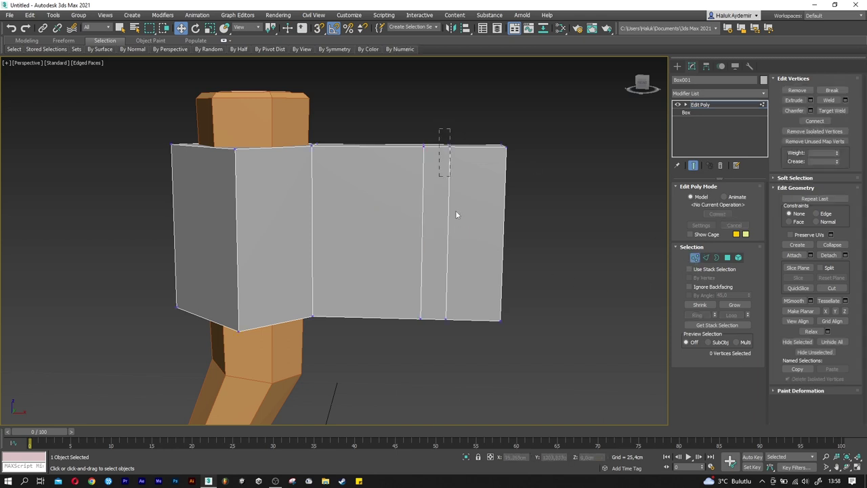
left_click_drag(467, 331, 467, 330)
left_click_drag(471, 232, 478, 233)
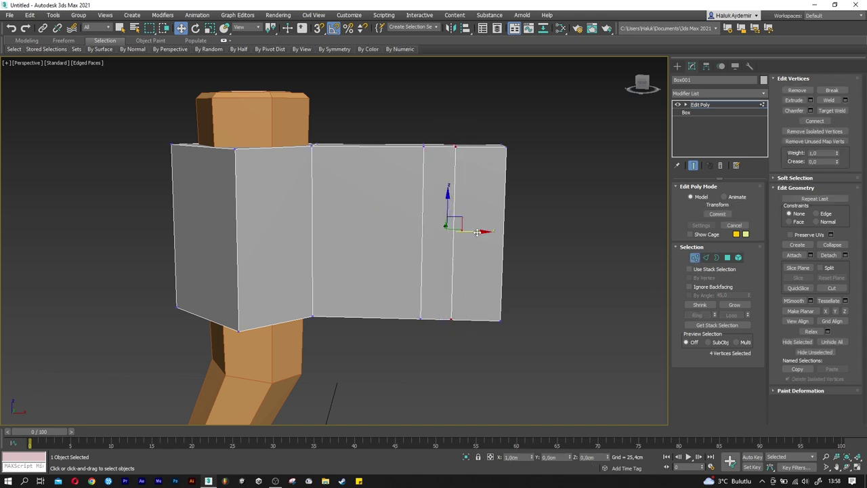
key("r")
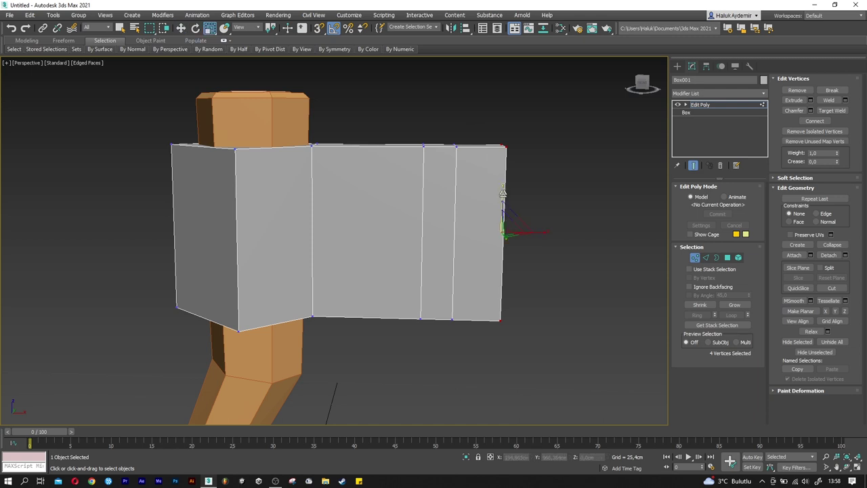
left_click_drag(505, 203, 505, 180)
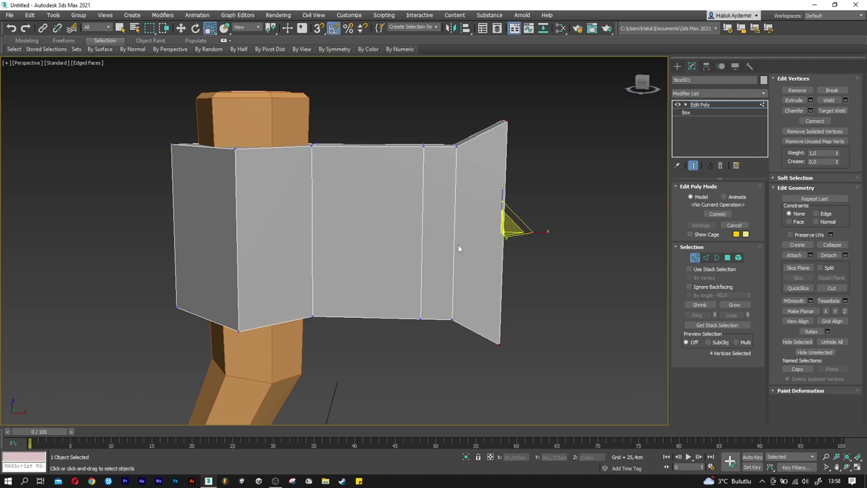
- Shrink the middle and inner vertical edges' vertices slightly in height
left_click_drag(437, 142, 435, 142)
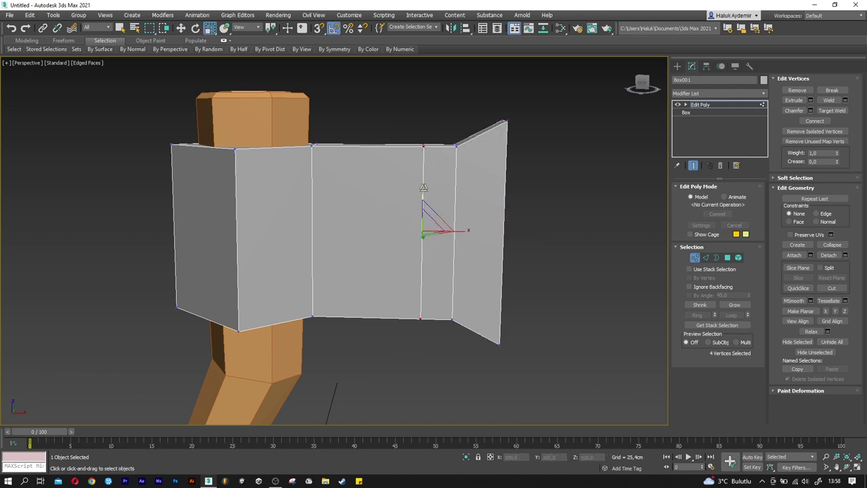
left_click_drag(423, 187, 423, 193)
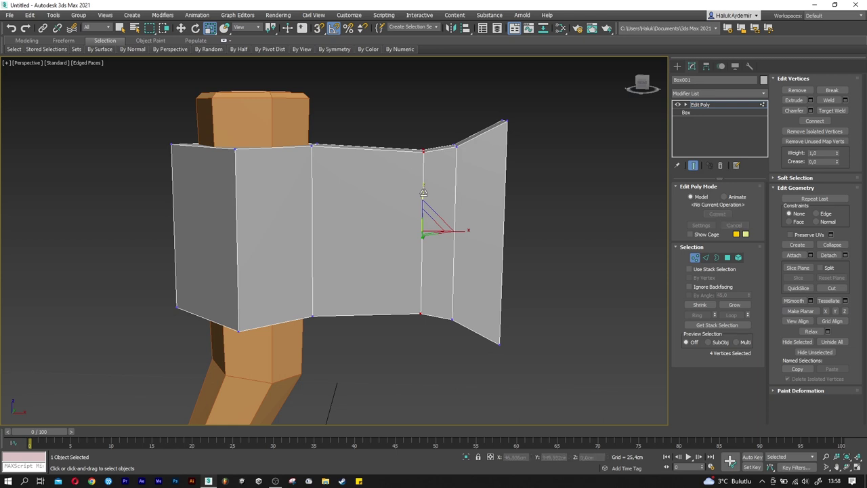
mouse_move(366, 209)
middle_mouse_down()
mouse_move(384, 197)
mouse_move(359, 242)
mouse_move(396, 241)
middle_mouse_up()
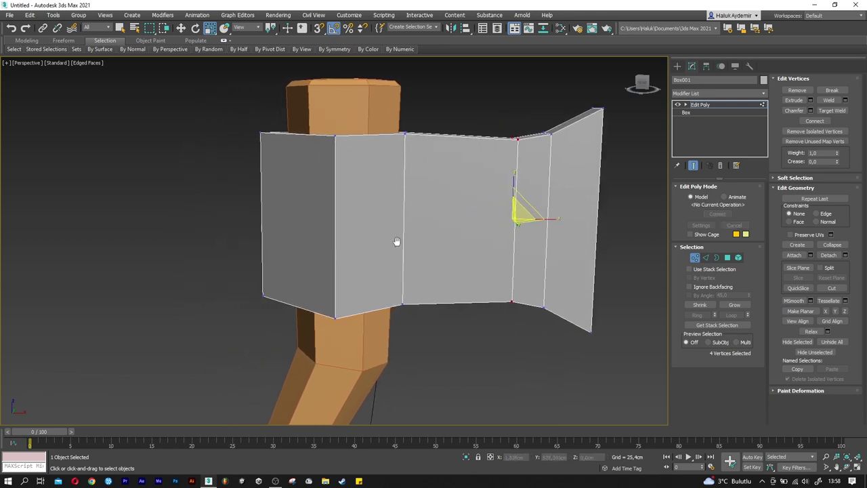
left_click_drag(365, 119, 365, 119)
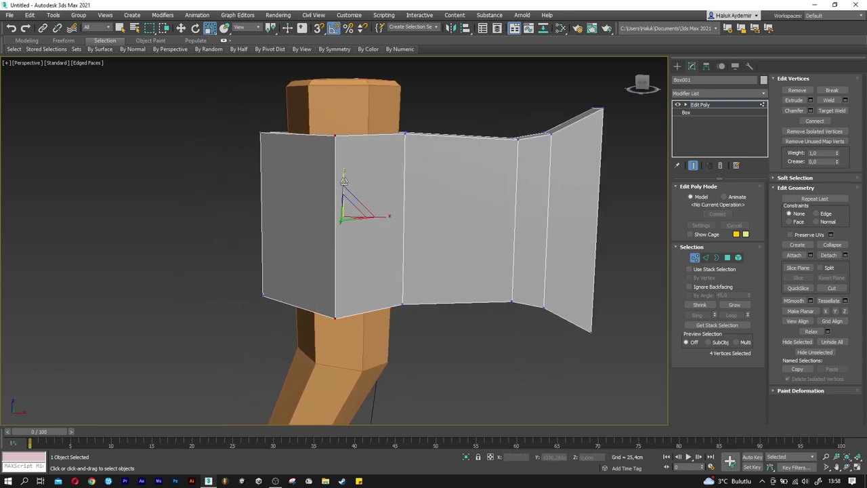
left_click_drag(345, 178, 346, 188)
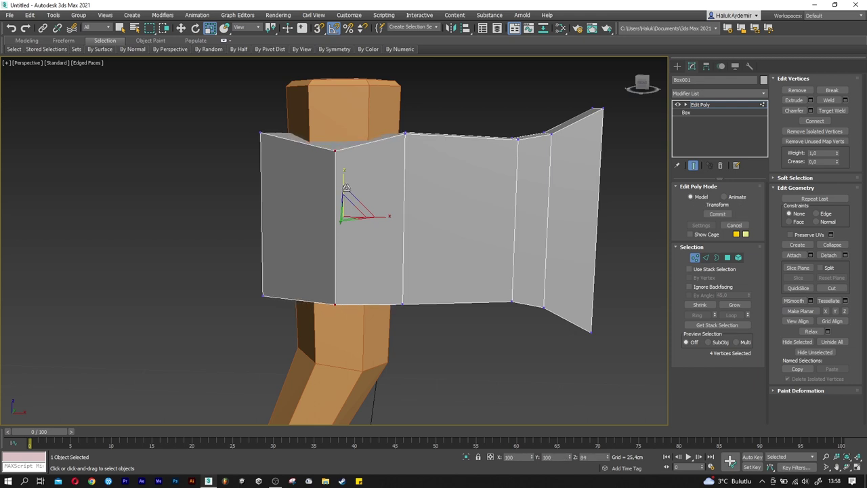
middle_click_drag(422, 206, 350, 205)
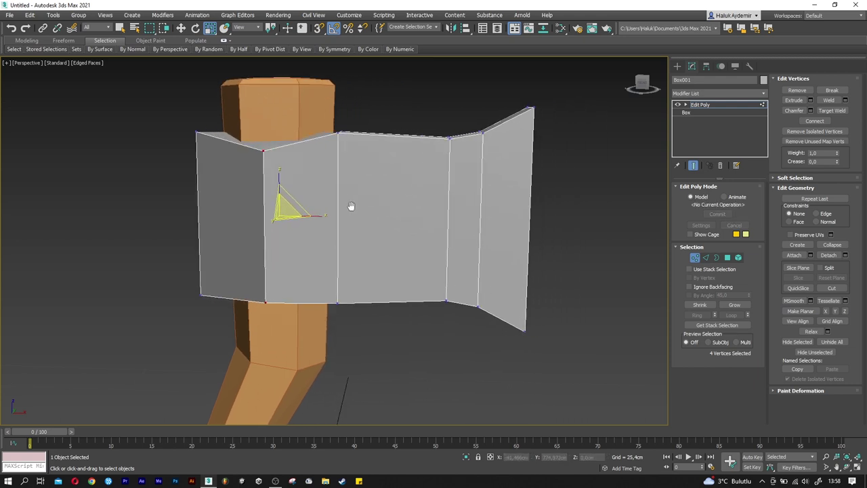
- Scale the blade's outer-end vertices in Y to thin the cutting edge
mouse_move(415, 223)
middle_mouse_down("alt")
mouse_move(400, 226)
mouse_move(422, 244)
mouse_move(444, 233)
middle_mouse_up("alt")
key("w")
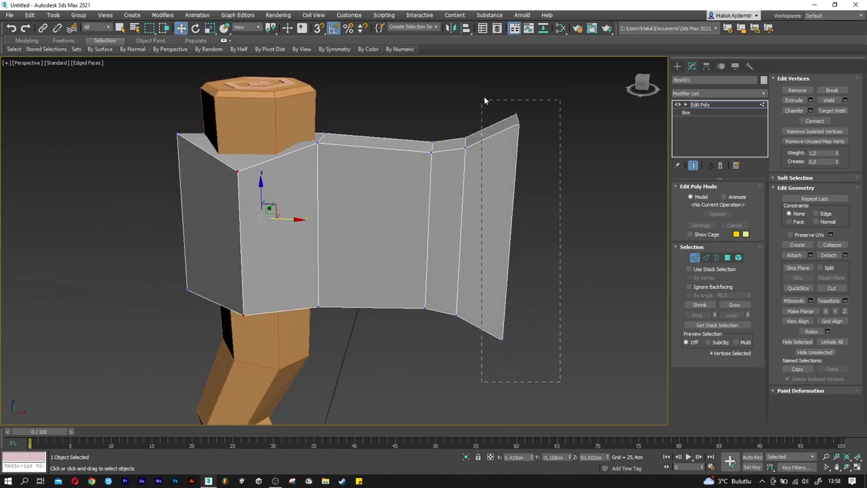
left_click_drag(484, 100, 484, 99)
mouse_move(484, 204)
middle_mouse_down("alt")
mouse_move(458, 193)
mouse_move(478, 223)
mouse_move(418, 275)
middle_mouse_up("alt")
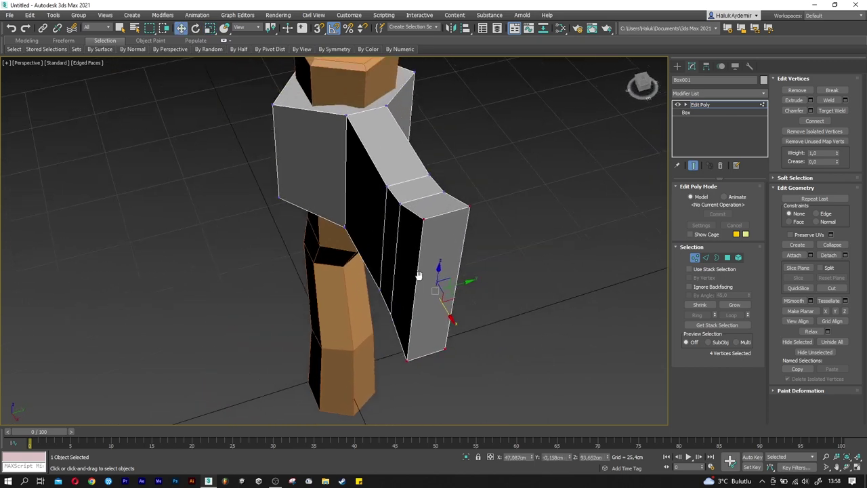
key("r")
left_click_drag(399, 300, 485, 286)
mouse_move(487, 285)
middle_mouse_down("alt")
mouse_move(403, 271)
mouse_move(462, 285)
middle_mouse_up("alt")
- In Top view, scale the middle-edge vertices inward to taper the blade
key("t")
scroll(368, 254, "up", 5)
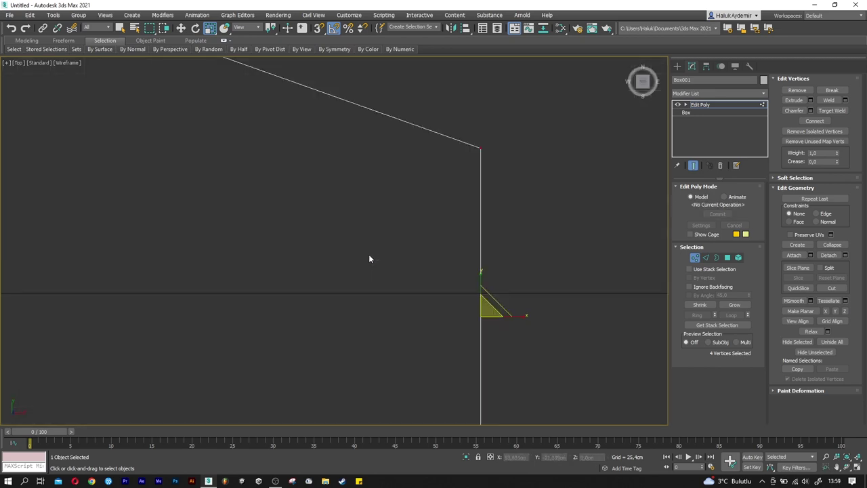
scroll(403, 263, "down", 1)
scroll(289, 278, "down", 1)
middle_click_drag(289, 278, 383, 263)
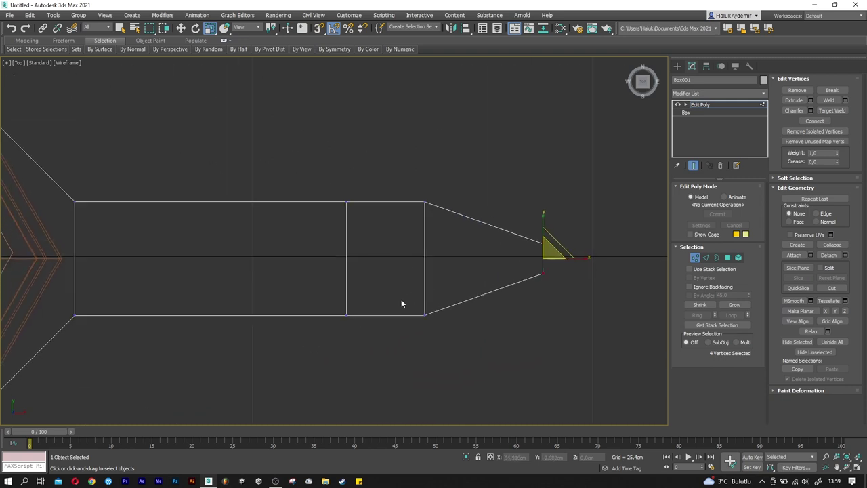
scroll(373, 292, "down", 2)
mouse_move(356, 318)
left_mouse_down()
mouse_move(436, 216)
mouse_move(391, 242)
mouse_move(439, 316)
left_mouse_up()
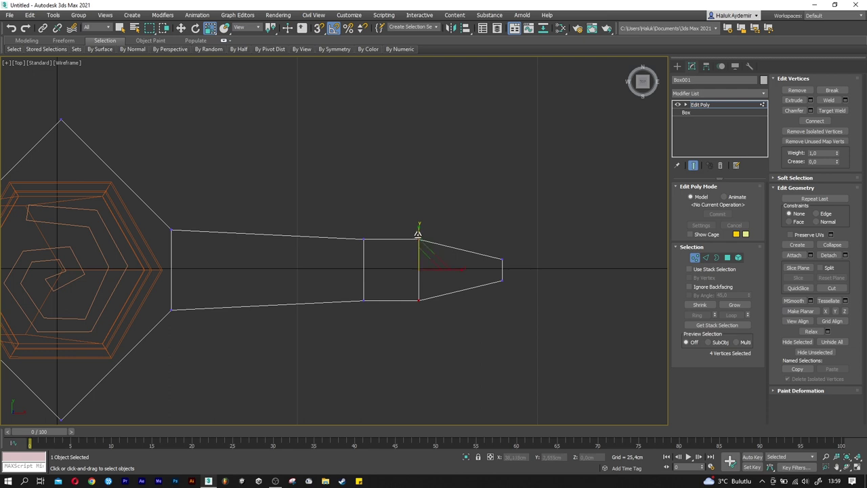
left_click_drag(418, 234, 421, 246)
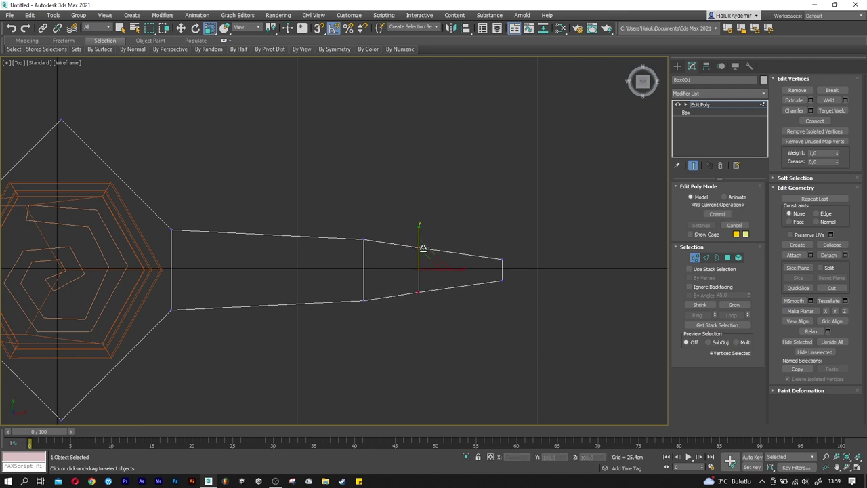
- Select the four tip vertices and scale them down in Z to shorten the flared end
mouse_move(533, 269)
left_mouse_down()
mouse_move(497, 231)
mouse_move(503, 252)
left_mouse_up()
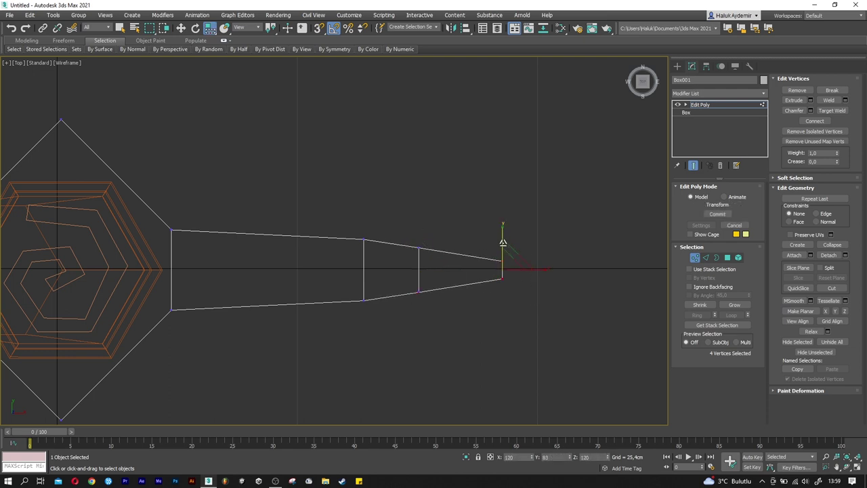
key("w")
middle_click_drag(404, 282, 427, 277)
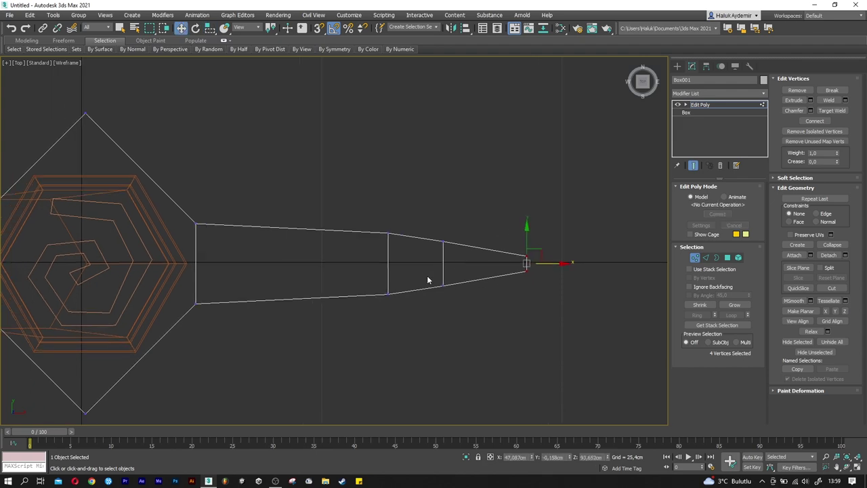
key("p")
mouse_move(432, 309)
middle_mouse_down("alt")
mouse_move(411, 290)
mouse_move(436, 255)
middle_mouse_up("alt")
key("r")
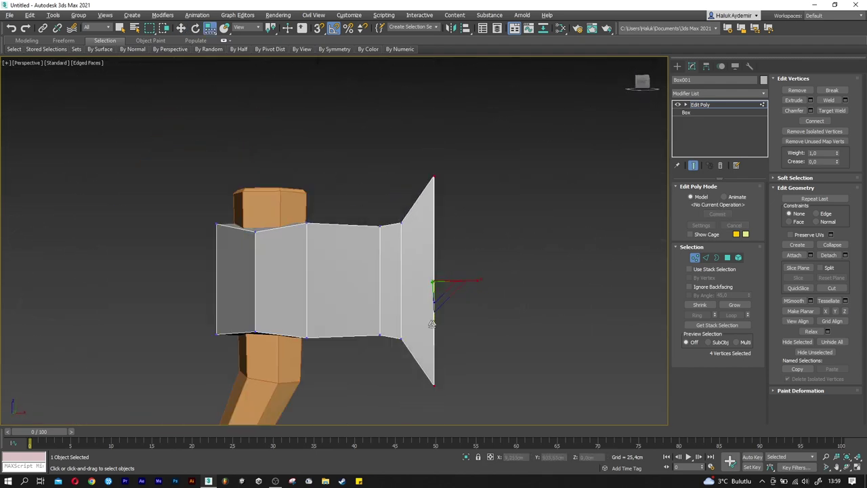
left_click_drag(434, 326, 434, 314)
mouse_move(400, 303)
middle_mouse_down("alt")
mouse_move(397, 310)
mouse_move(401, 291)
mouse_move(344, 312)
middle_mouse_up("alt")
- Window-select all of the axe head's edges in Edge mode
key("w")
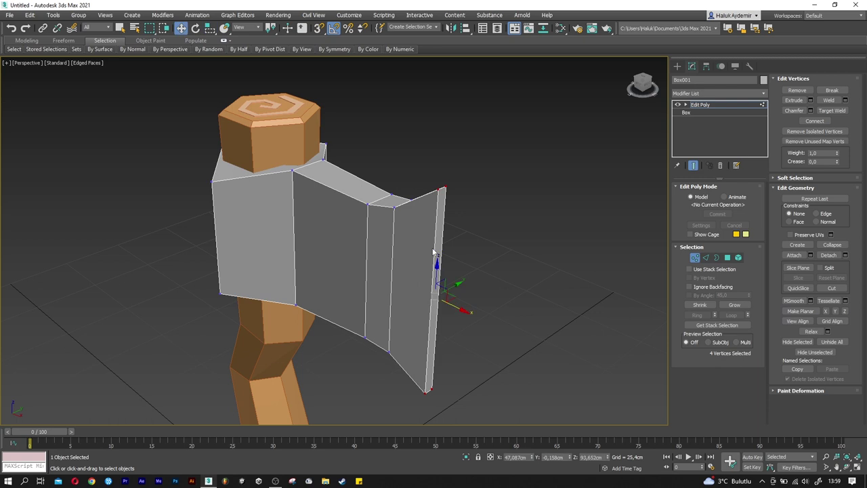
scroll(531, 276, "down", 2)
left_click(706, 258)
left_click_drag(202, 112, 514, 383)
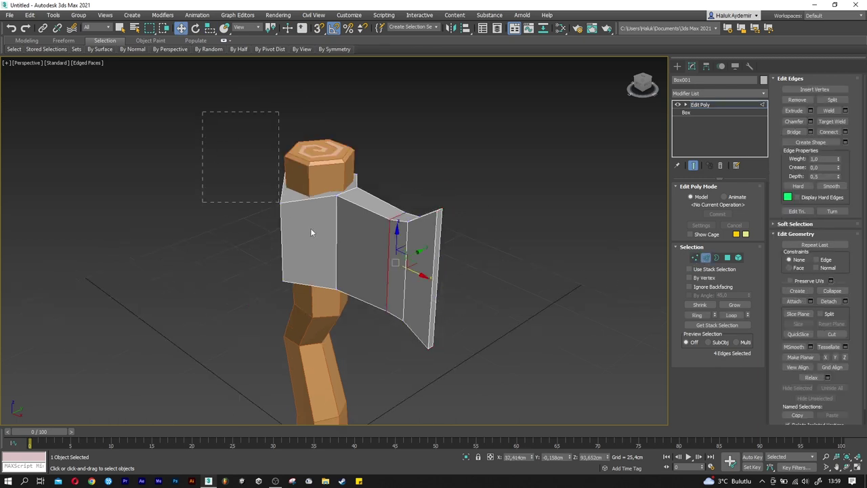
mouse_move(347, 272)
middle_mouse_down("alt")
mouse_move(378, 249)
mouse_move(359, 261)
middle_mouse_up("alt")
- Alt-deselect the inner vertical edges in wireframe Perspective and Top views, keeping the outline
key("F3")
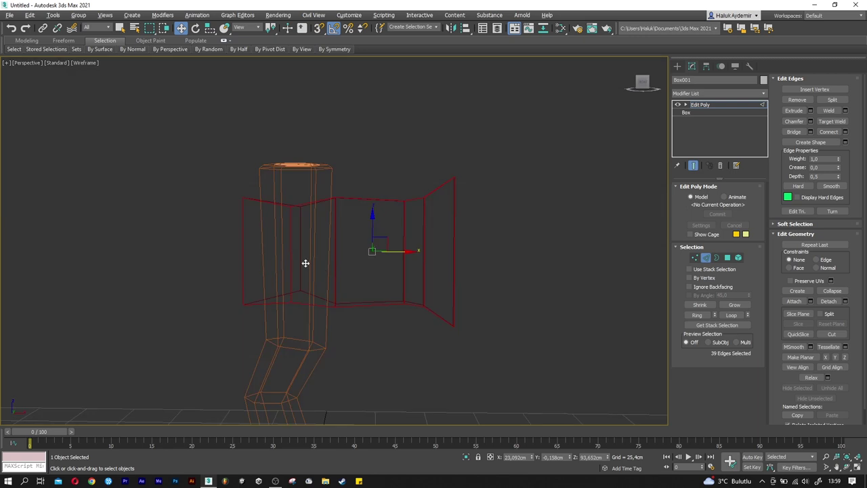
left_click_drag(439, 257, 428, 254, "alt")
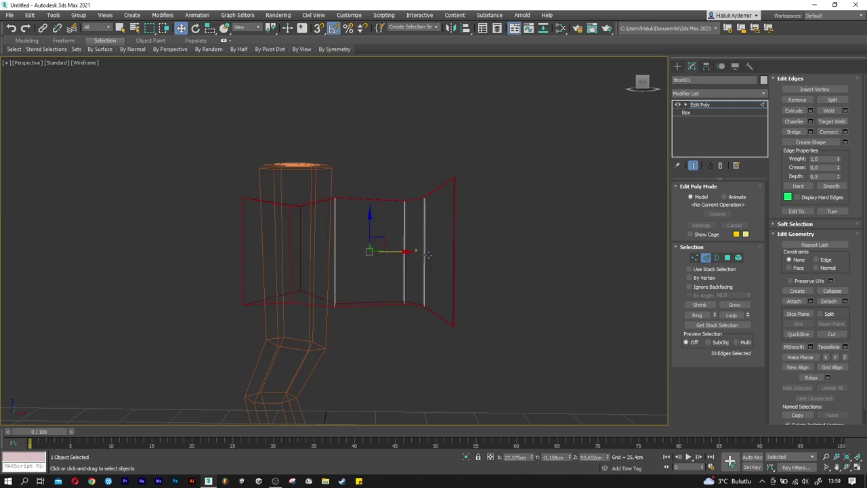
key("t")
left_click_drag(321, 260, 471, 264)
left_click_drag(172, 256, 172, 256, "alt")
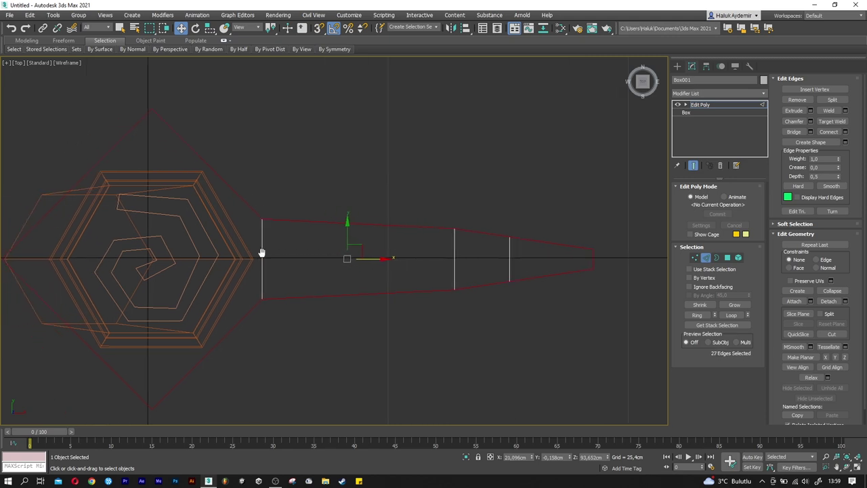
mouse_move(250, 250)
middle_mouse_down()
mouse_move(442, 267)
mouse_move(594, 262)
mouse_move(600, 272)
middle_mouse_up()
key("p")
key("F3")
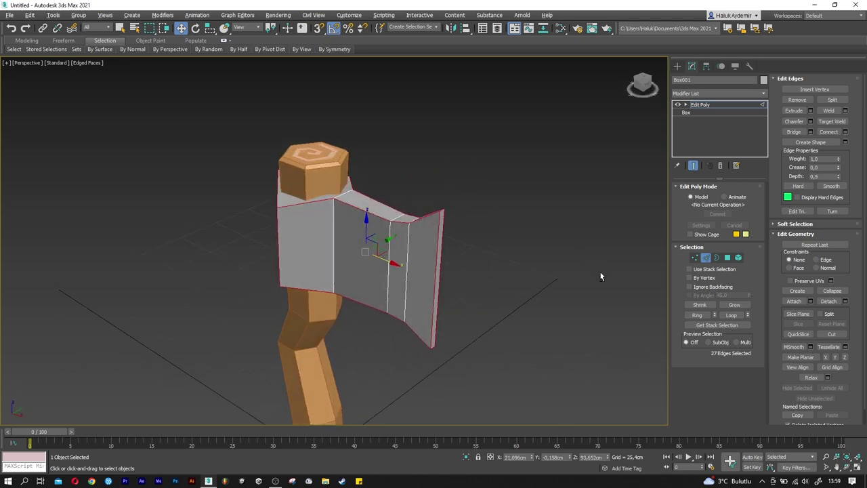
- Chamfer the head's outline edges by 0,75 cm
scroll(413, 245, "up", 2)
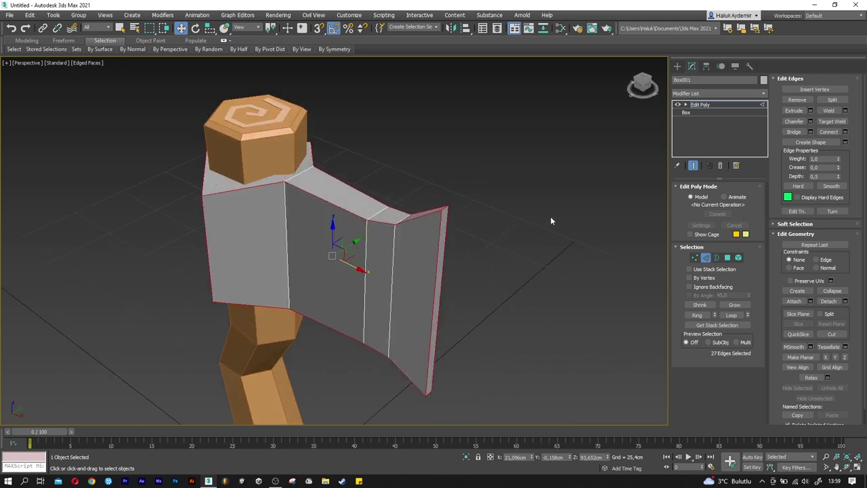
left_click(811, 121)
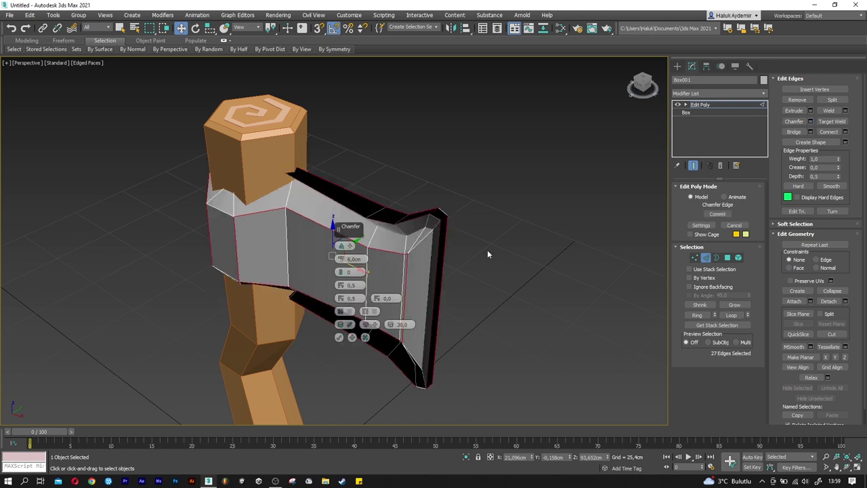
type("1")
key("Return")
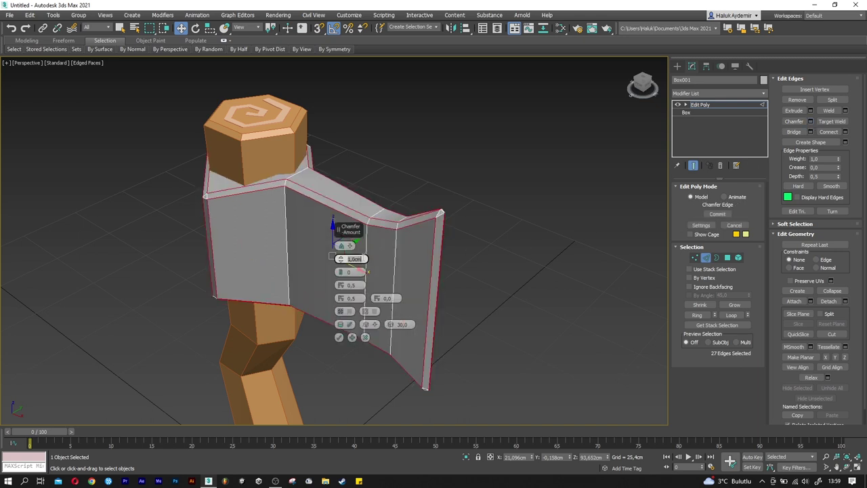
scroll(463, 231, "up", 2)
scroll(423, 230, "up", 2)
type("0,75")
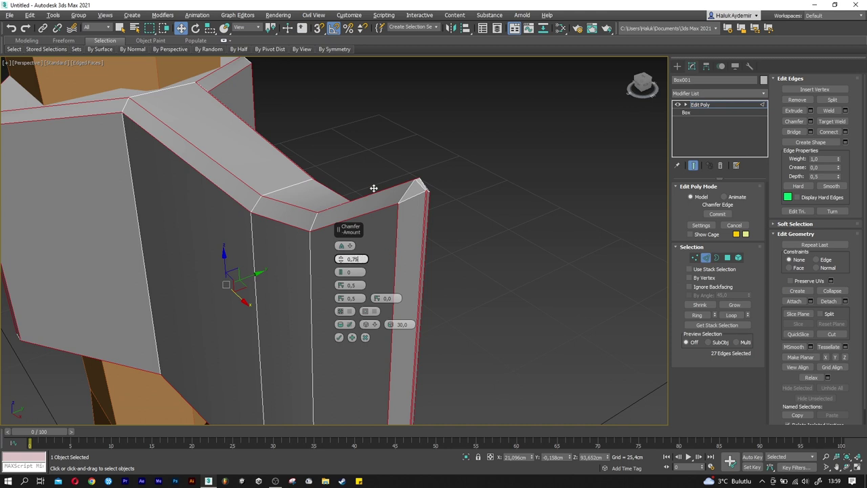
key("Return")
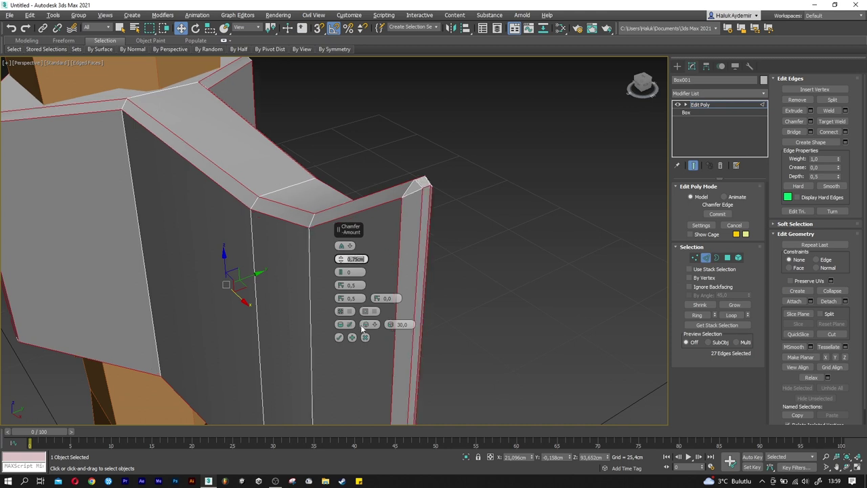
left_click(339, 337)
- Switch to Vertex level and orbit to face the axe head from the front
scroll(395, 292, "down", 2)
scroll(394, 292, "down", 2)
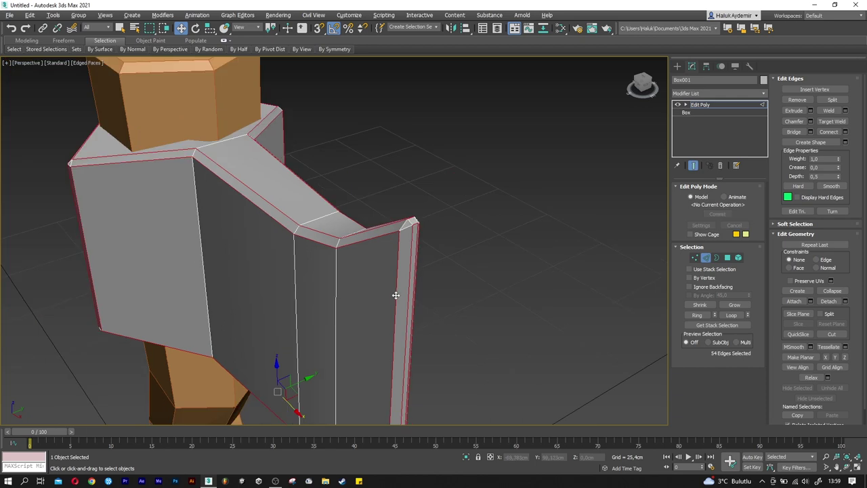
scroll(397, 294, "down", 2)
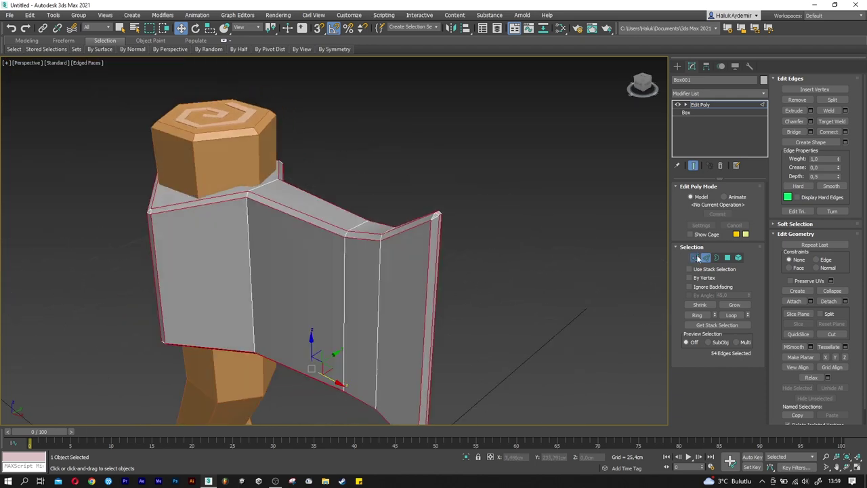
left_click(695, 258)
middle_click_drag(380, 224, 415, 219, "alt")
- Select the blade-edge vertices and scale them to 100/64/100 to thin the edge
middle_click_drag(455, 282, 442, 242)
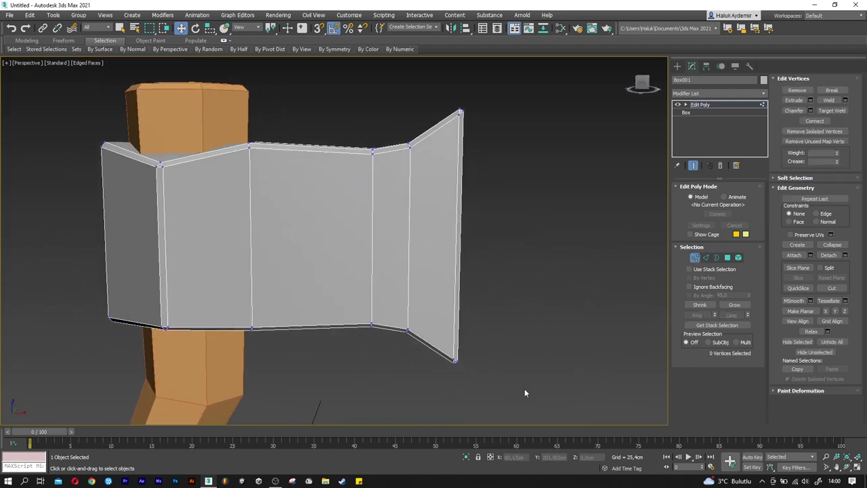
left_click_drag(428, 178, 433, 86)
mouse_move(433, 87)
middle_mouse_down("alt")
mouse_move(478, 218)
mouse_move(416, 255)
middle_mouse_up("alt")
key("r")
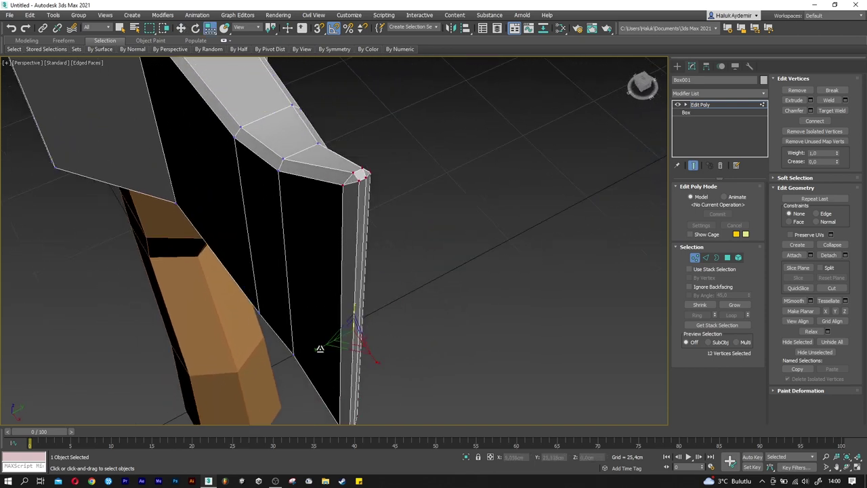
left_click_drag(319, 348, 325, 346)
right_click(324, 347)
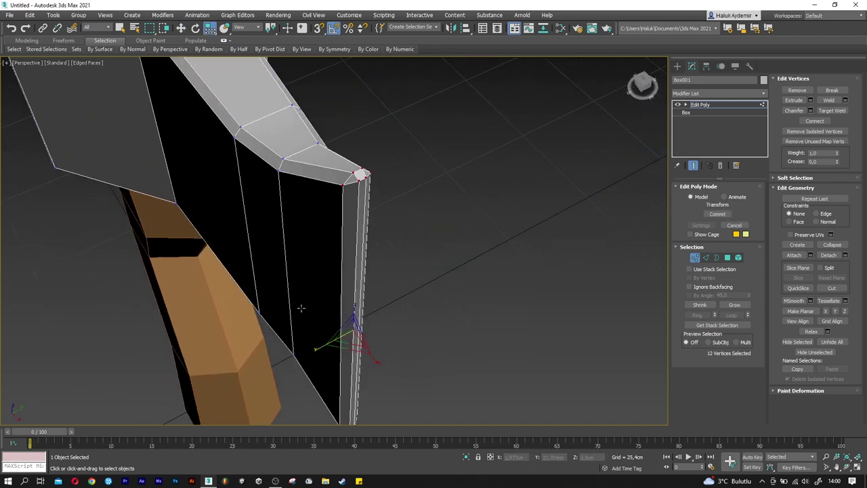
left_click(210, 28)
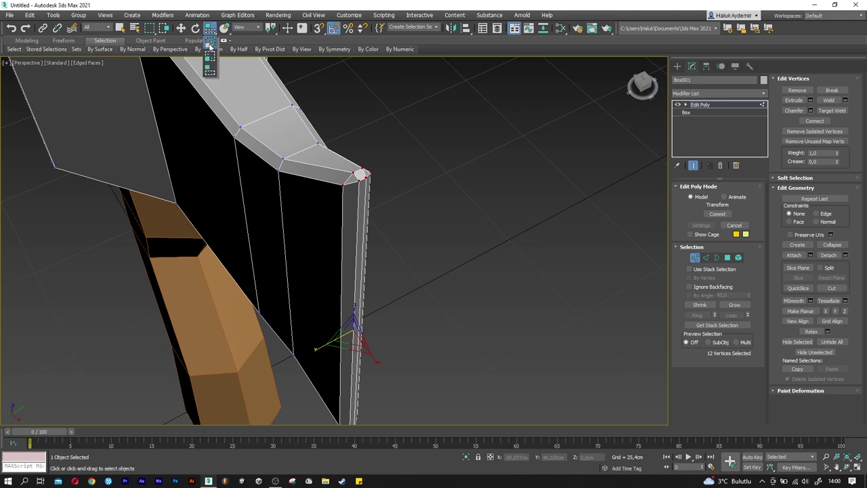
left_click(210, 43)
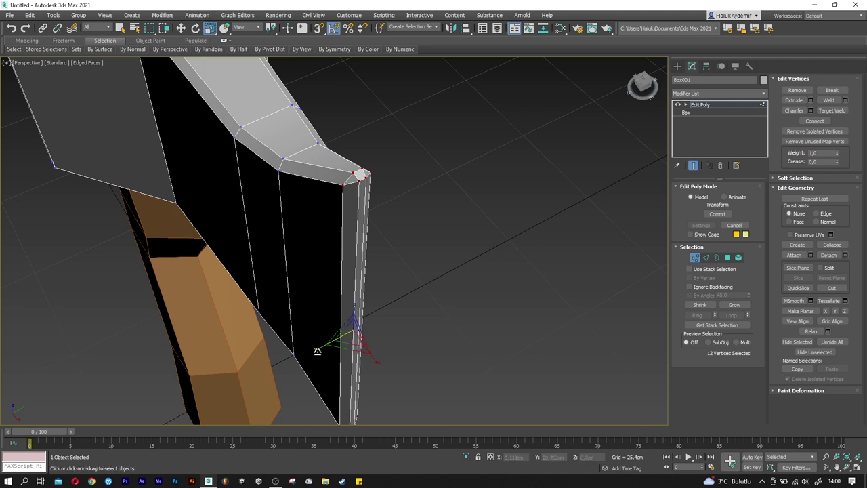
left_click_drag(316, 350, 334, 344)
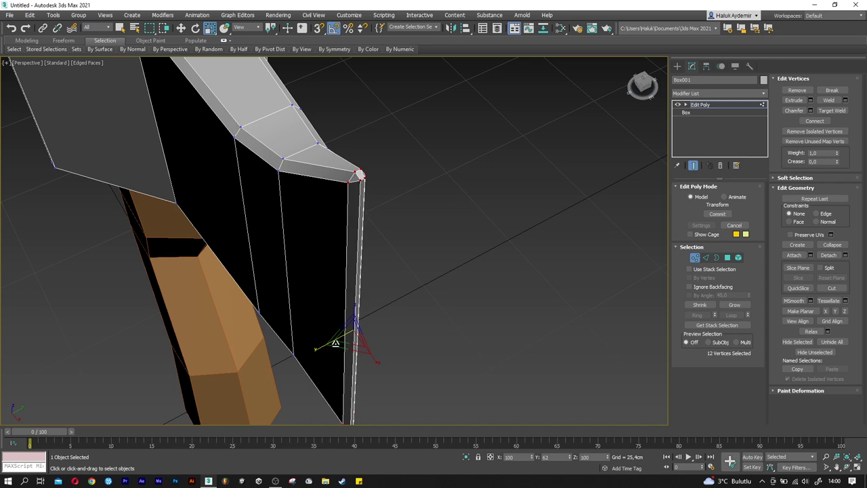
mouse_move(333, 344)
middle_mouse_down("alt")
mouse_move(182, 256)
mouse_move(228, 230)
mouse_move(173, 269)
mouse_move(275, 251)
mouse_move(282, 280)
mouse_move(333, 252)
middle_mouse_up("alt")
key("w")
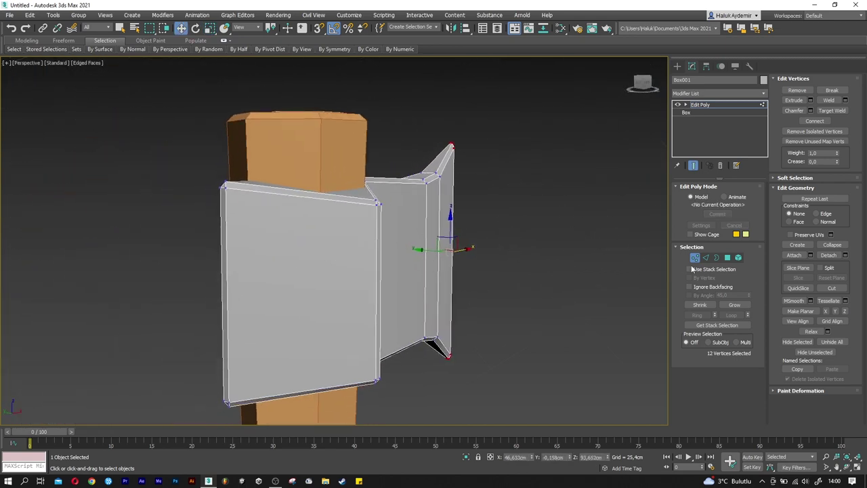
- Connect the back block's four vertical edges with 3 segments, adding three horizontal loops
left_click(705, 258)
left_click(374, 286)
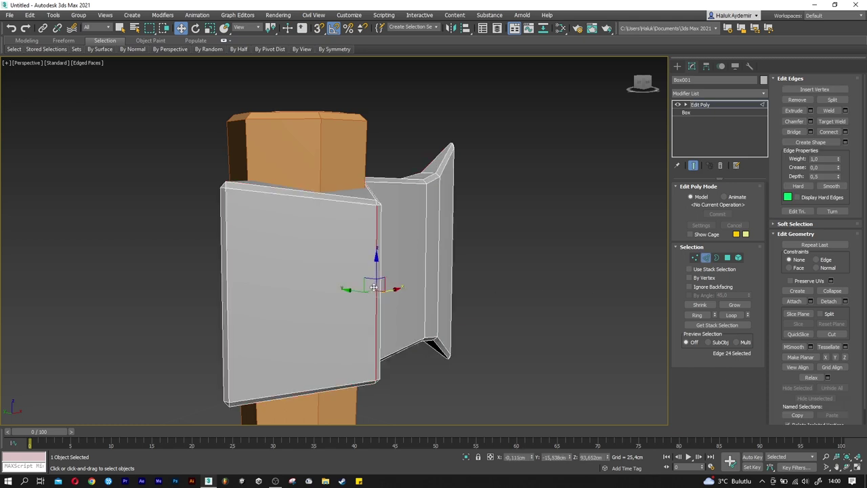
left_click(227, 296)
left_click(227, 296, "shift")
mouse_move(227, 296)
middle_mouse_down("alt")
mouse_move(178, 302)
mouse_move(281, 253)
middle_mouse_up("alt")
left_click(135, 285, "ctrl")
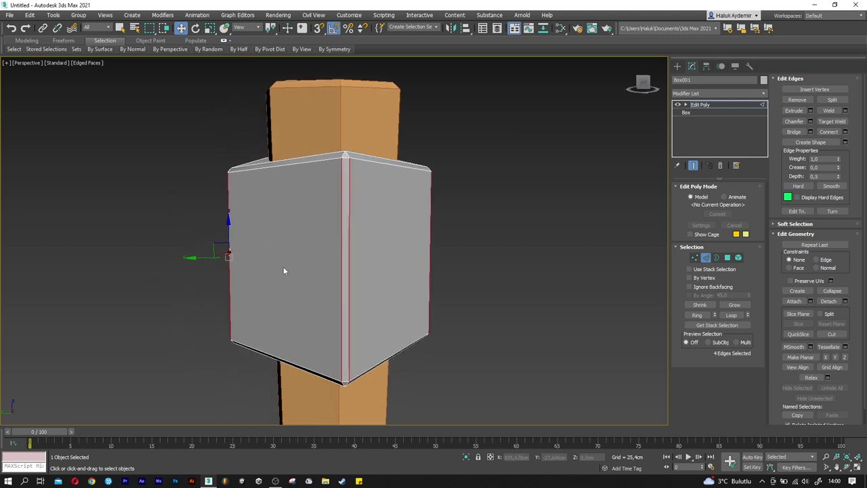
left_click(846, 133)
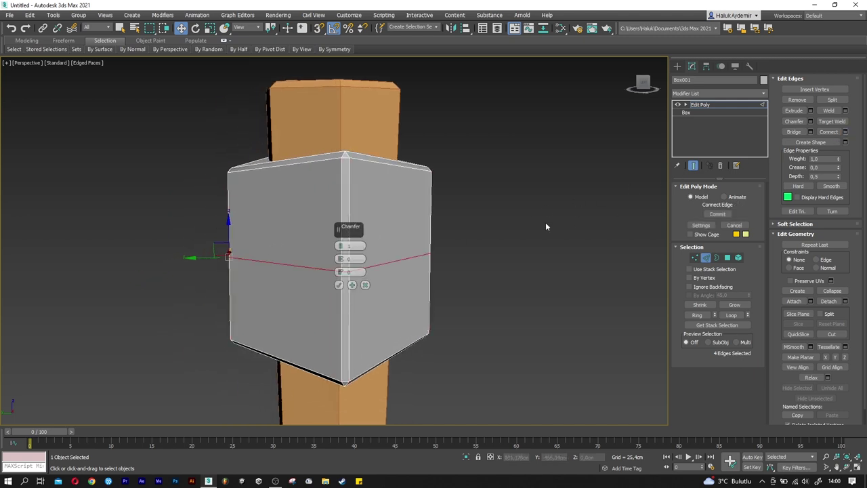
left_click_drag(342, 247, 353, 248)
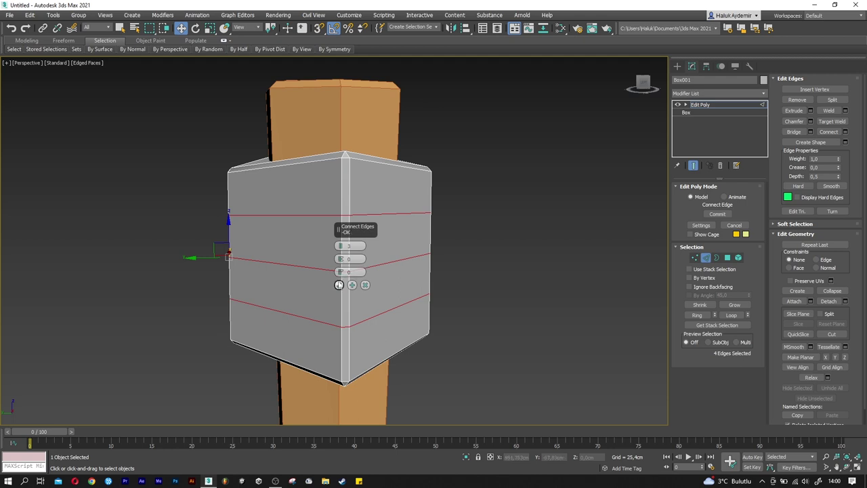
left_click(338, 284)
- Select six back-end vertices, squeeze them vertically and lower them to tilt the back edges
left_click(695, 258)
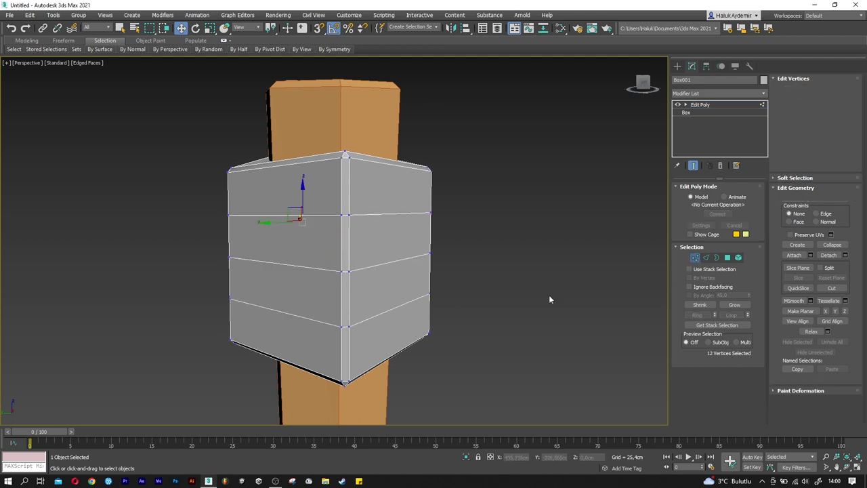
left_click_drag(333, 313, 345, 328)
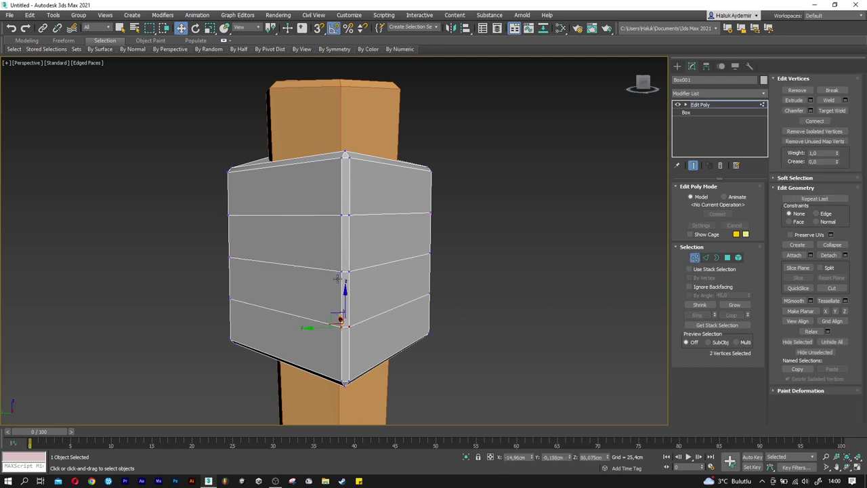
left_click_drag(337, 278, 347, 271, "ctrl")
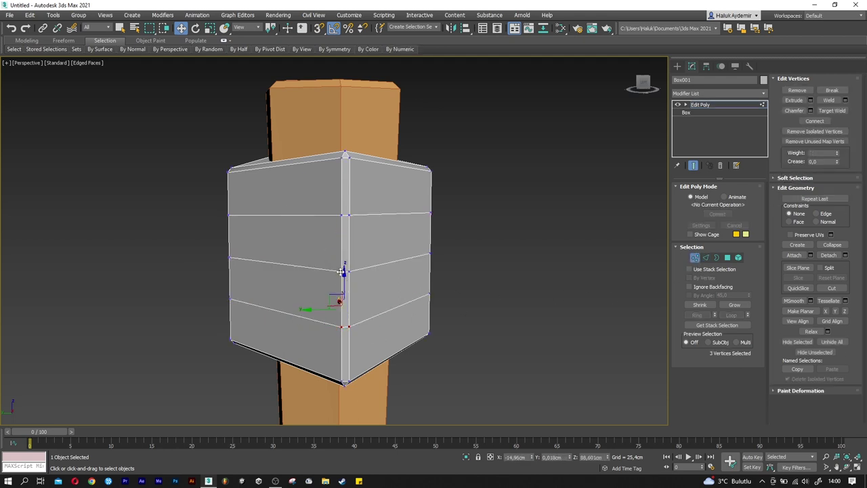
left_click(341, 214, "ctrl")
left_click(347, 215, "ctrl")
middle_click_drag(348, 215, 300, 246, "alt")
scroll(350, 269, "up", 2)
key("r")
mouse_move(344, 271)
left_mouse_down()
mouse_move(345, 292)
mouse_move(348, 251)
left_mouse_up()
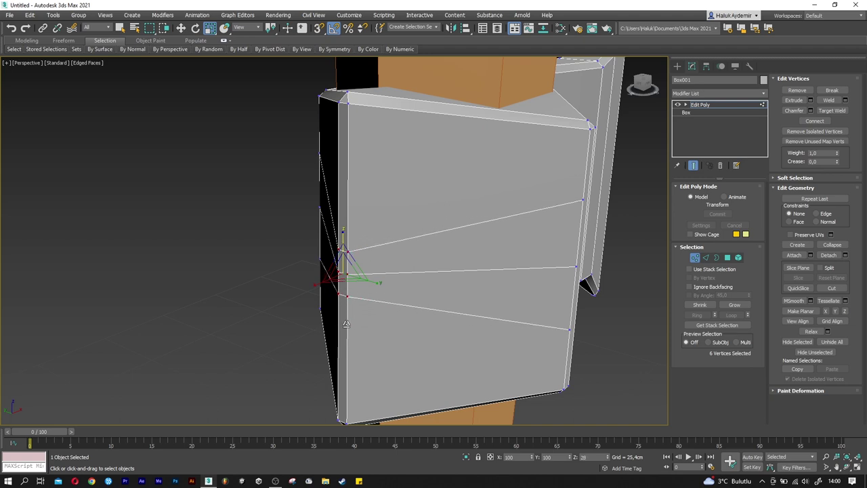
middle_click_drag(344, 267, 337, 272, "alt")
key("w")
left_click_drag(343, 249, 344, 275)
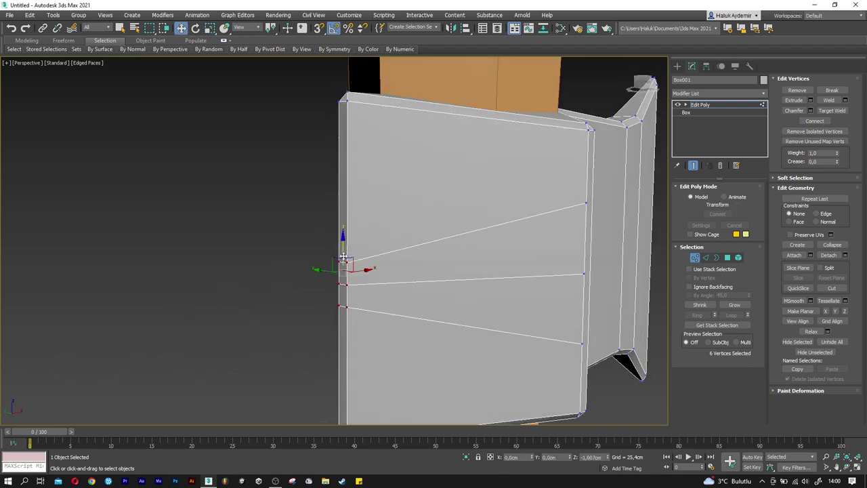
- Push the middle back edge inward to form the V-shaped notch
left_click(707, 258)
left_click(340, 305)
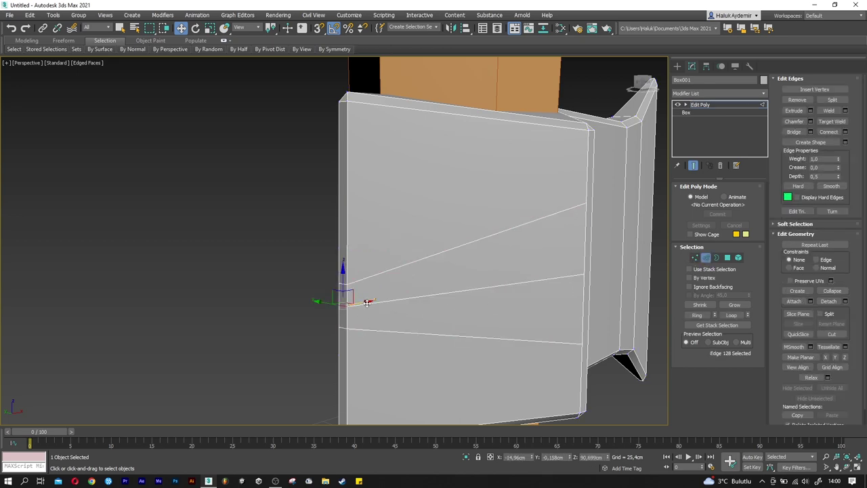
left_click_drag(366, 303, 369, 303)
middle_click_drag(369, 303, 449, 294, "alt")
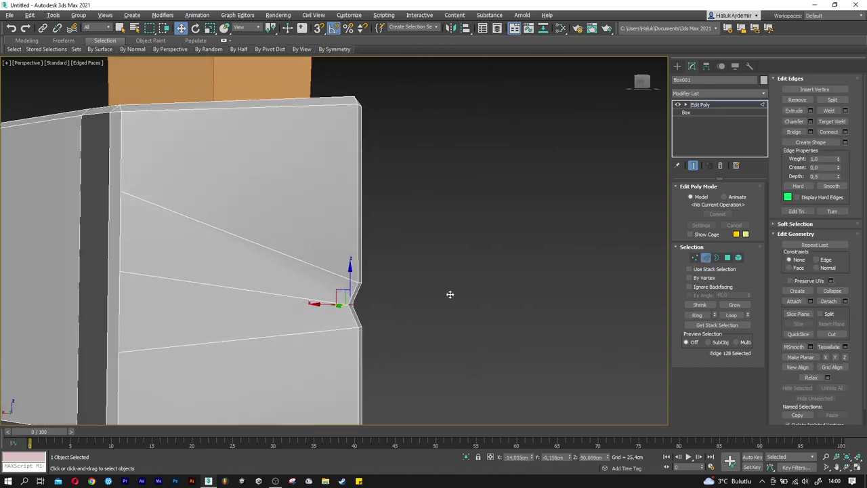
left_click_drag(341, 290, 344, 296)
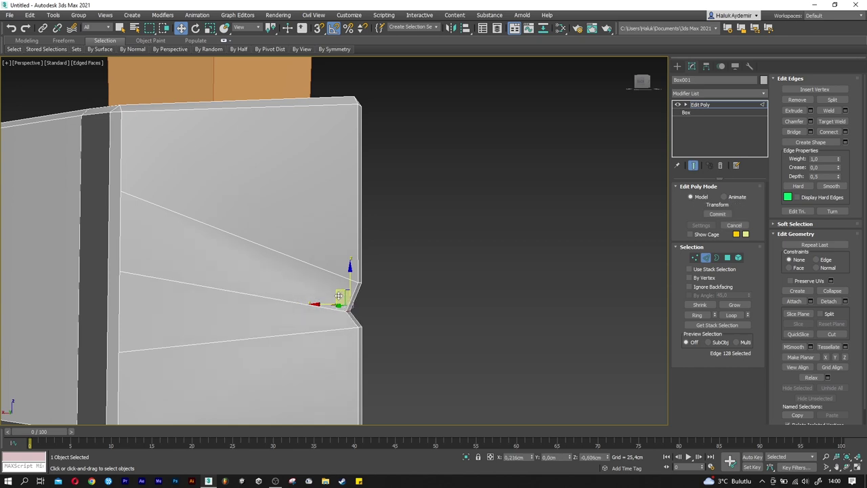
mouse_move(382, 278)
middle_mouse_down("alt")
mouse_move(320, 286)
mouse_move(223, 276)
mouse_move(472, 272)
mouse_move(454, 270)
middle_mouse_up("alt")
scroll(223, 276, "down", 3)
- Push the blade's cutting-edge vertices slightly outward along X
left_click(693, 257)
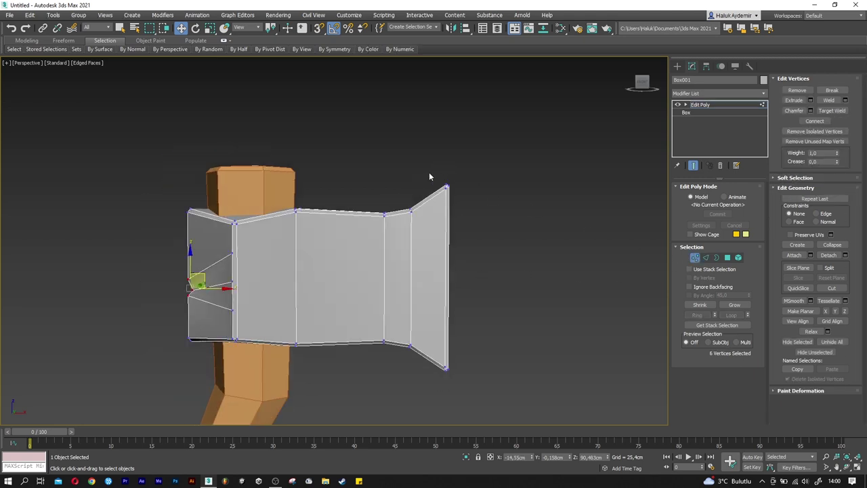
left_click_drag(478, 393, 479, 391)
left_click_drag(473, 279, 475, 279)
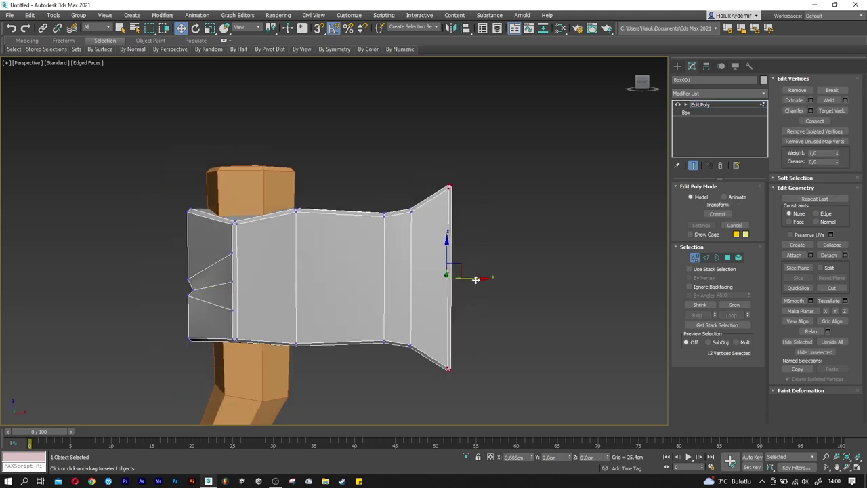
mouse_move(513, 390)
middle_mouse_down("alt")
mouse_move(480, 356)
mouse_move(465, 368)
mouse_move(480, 348)
middle_mouse_up("alt")
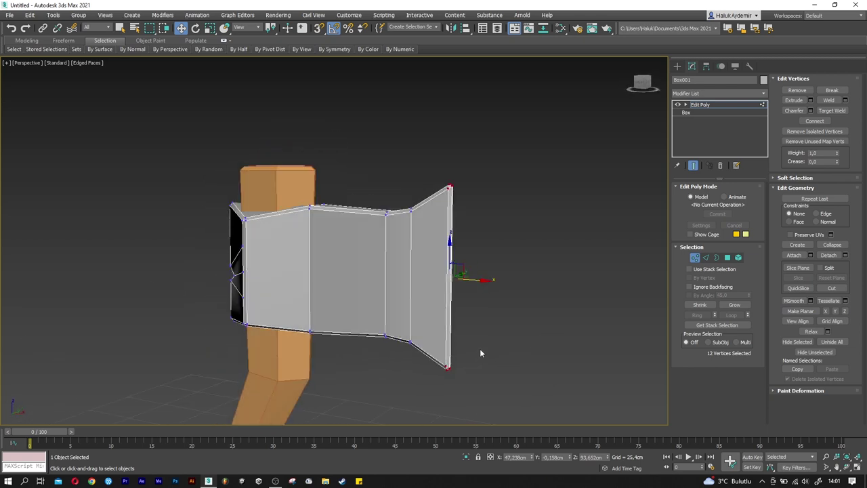
- Select the blade edge's border loop and Connect it with 3 new cross cuts
left_click(708, 258)
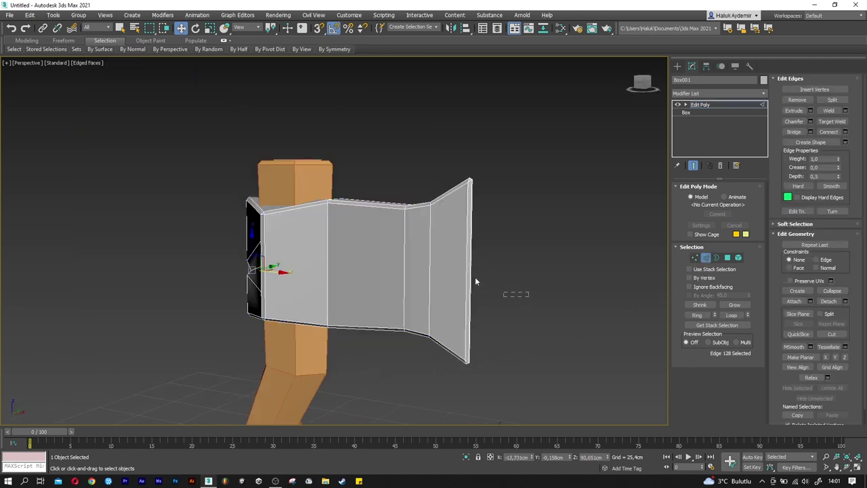
double_click(469, 274)
middle_click_drag(471, 273, 454, 296, "alt")
scroll(468, 274, "up", 5)
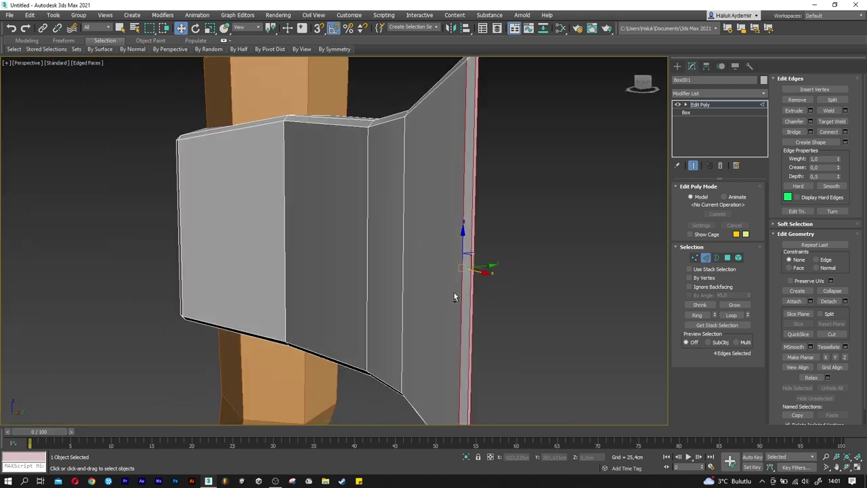
left_click(844, 132)
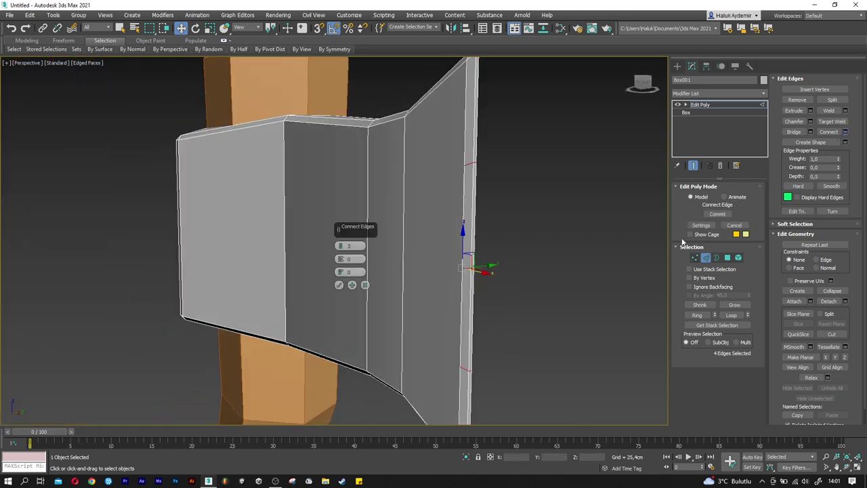
left_click(338, 284)
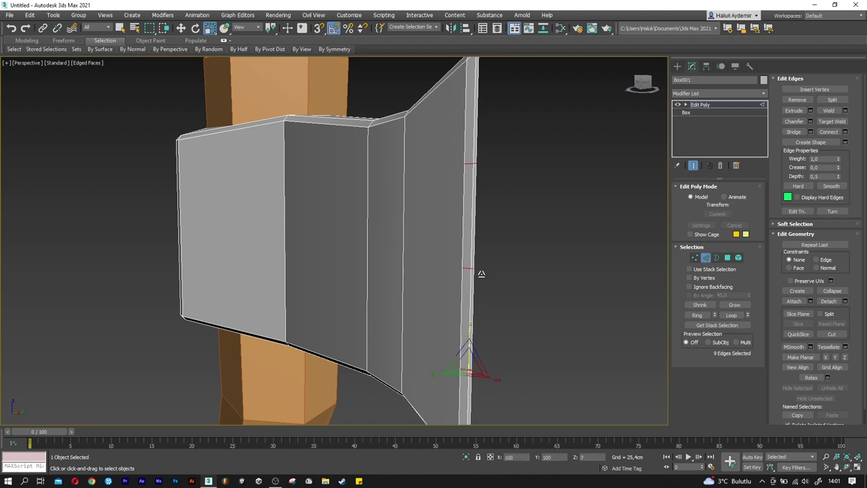
- Deselect the top and bottom blade-edge vertices, keeping only the middle ones selected
key("w")
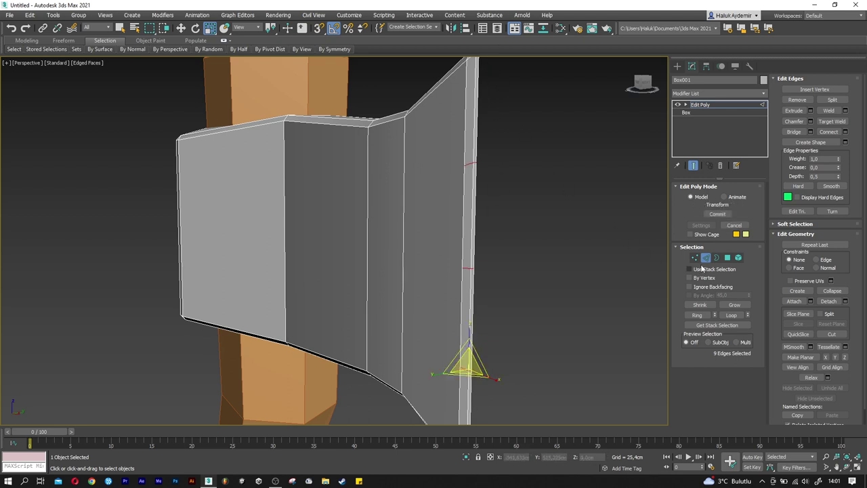
left_click(698, 259)
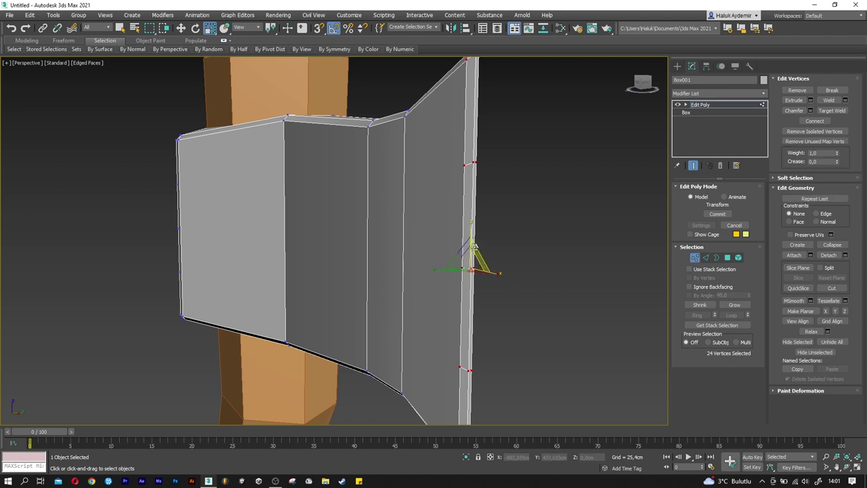
middle_click_drag(471, 230, 497, 161, "alt")
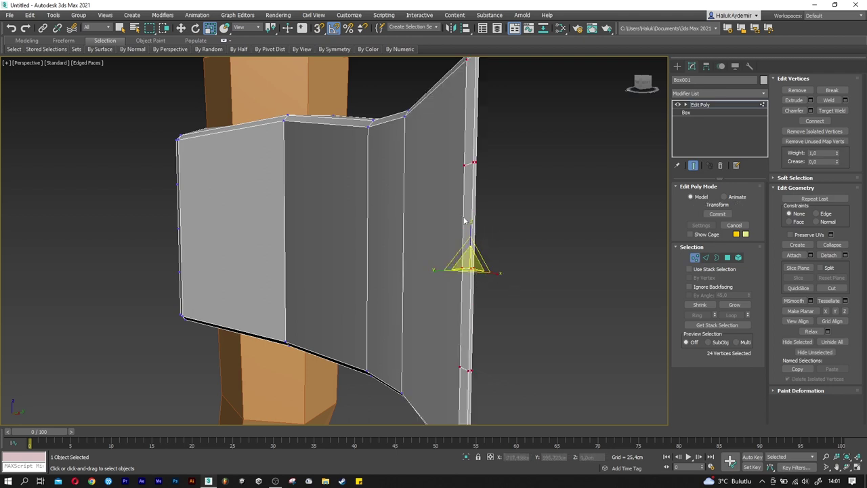
left_click_drag(502, 131, 452, 103, "alt")
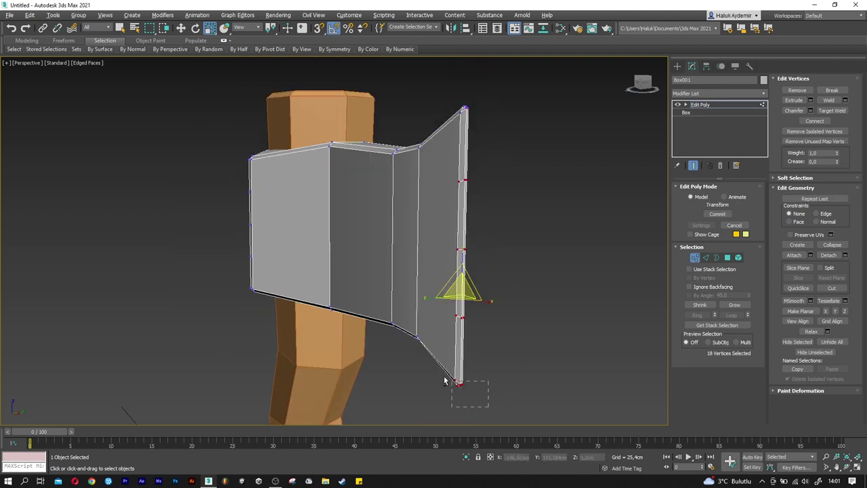
left_click_drag(444, 381, 440, 374, "alt")
scroll(474, 281, "up", 5)
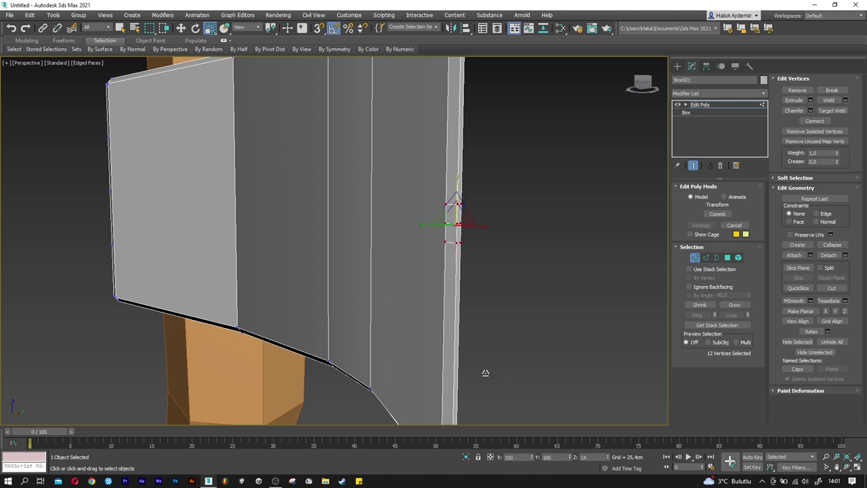
scroll(467, 271, "down", 2)
scroll(458, 224, "down", 4)
- Move the middle row of blade-edge vertices inward along X to dent a small notch
key("w")
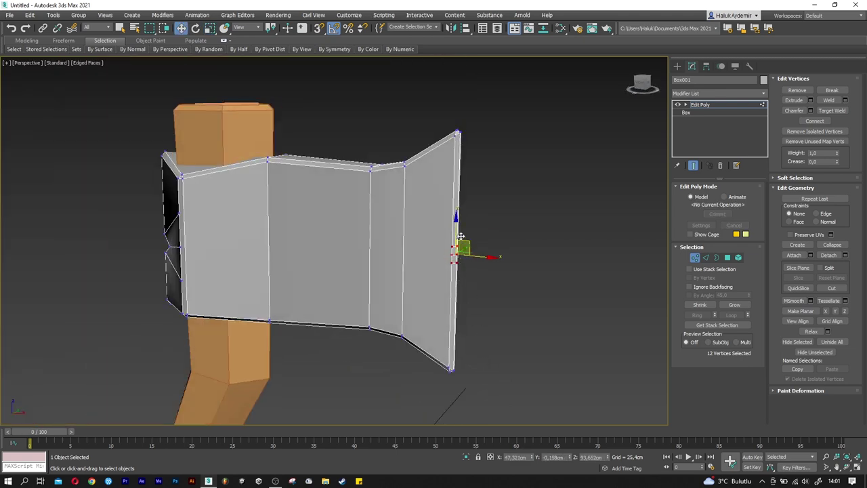
left_click_drag(458, 229, 457, 203)
mouse_move(457, 203)
middle_mouse_down("alt")
mouse_move(420, 217)
mouse_move(469, 260)
middle_mouse_up("alt")
scroll(402, 224, "up", 5)
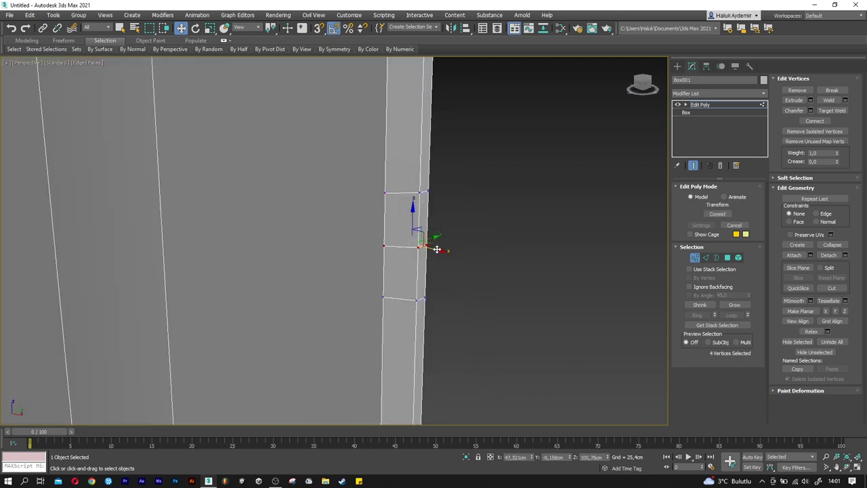
left_click_drag(436, 251, 428, 253)
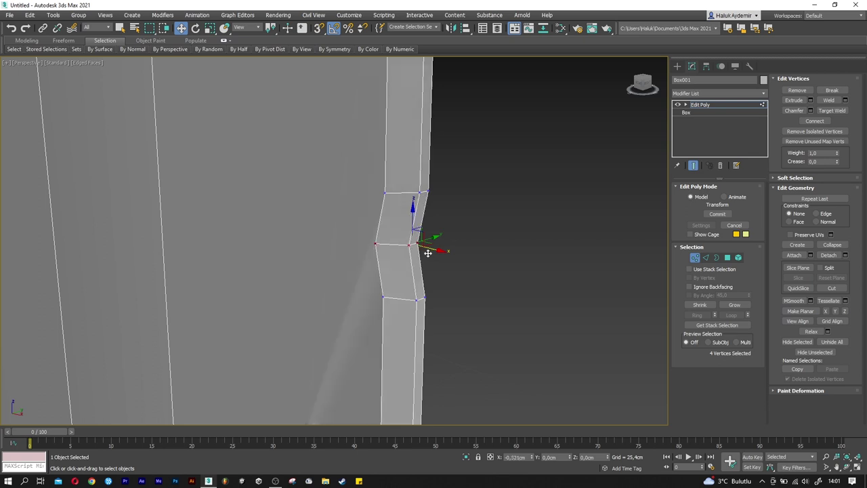
middle_click_drag(428, 253, 447, 244, "alt")
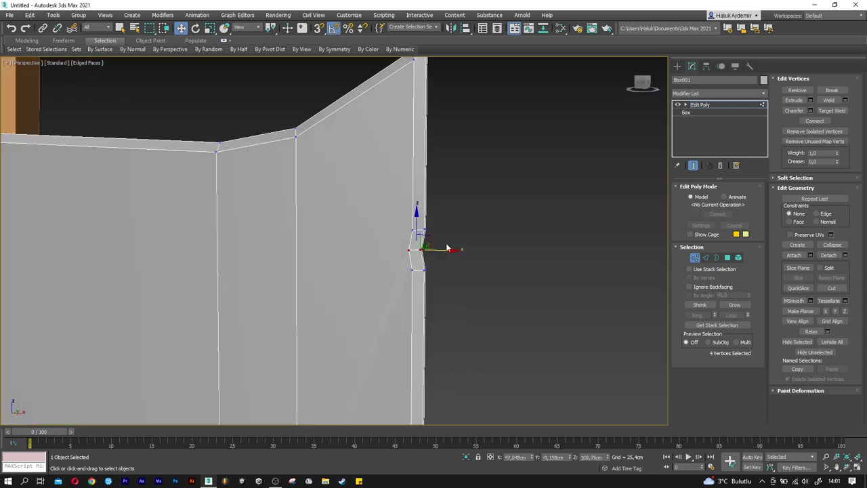
mouse_move(438, 289)
left_mouse_down()
mouse_move(397, 264)
mouse_move(439, 265)
left_mouse_up()
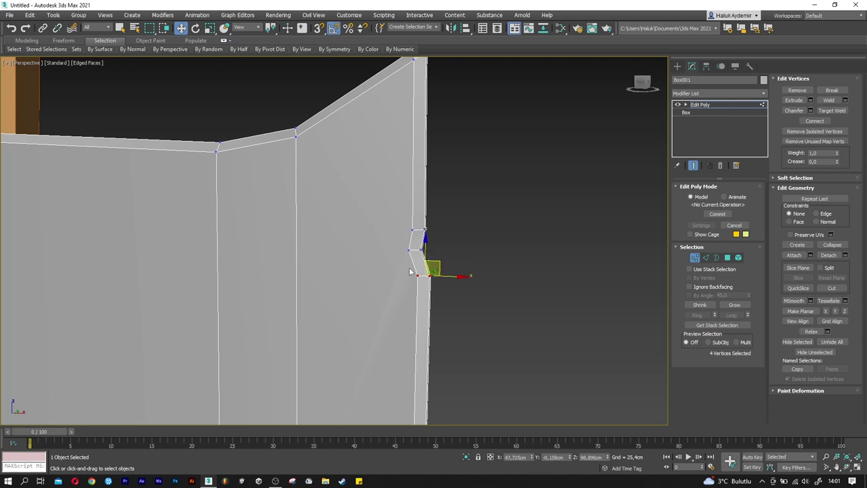
mouse_move(439, 264)
middle_mouse_down("alt")
mouse_move(366, 287)
mouse_move(290, 287)
mouse_move(342, 288)
mouse_move(444, 263)
middle_mouse_up("alt")
mouse_move(388, 237)
left_mouse_down()
mouse_move(428, 217)
mouse_move(431, 200)
left_mouse_up()
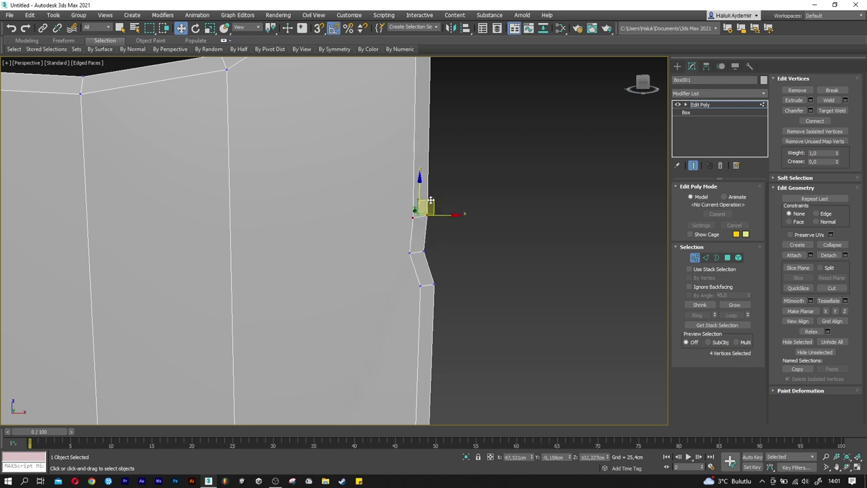
middle_click_drag(446, 168, 434, 241, "alt")
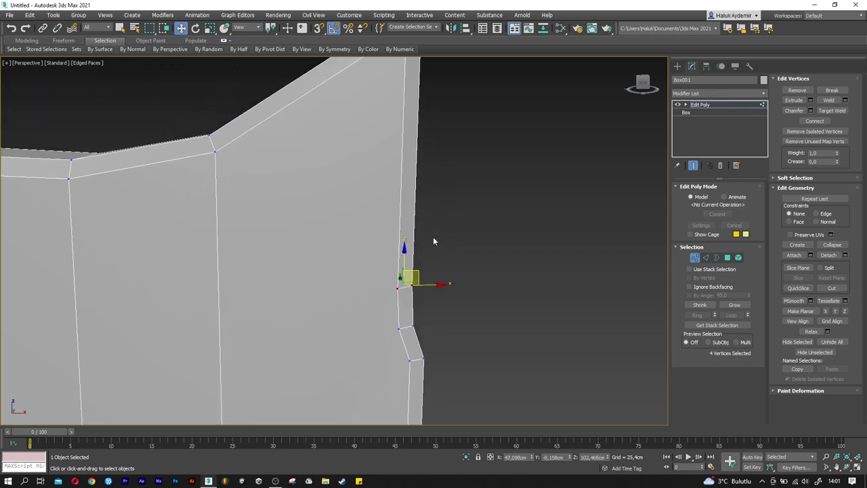
middle_click_drag(417, 273, 503, 242, "alt")
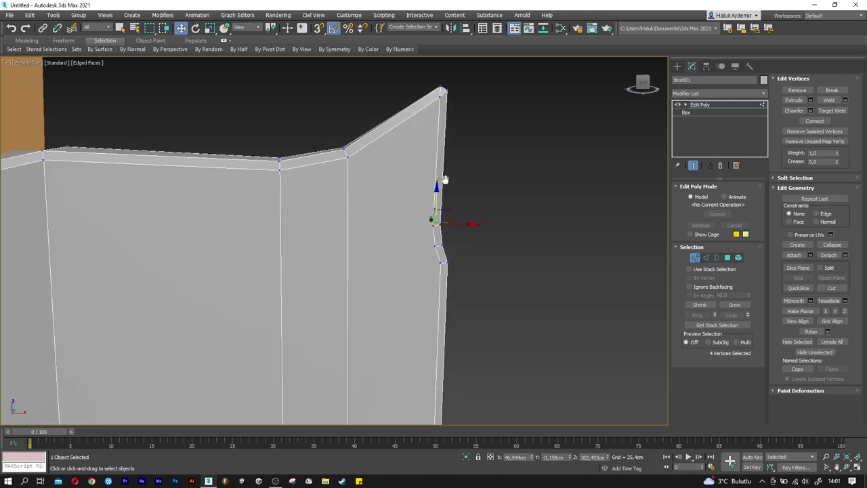
- Leave vertex mode and add a Smooth modifier to the axe head
left_click(695, 257)
scroll(549, 249, "down", 5)
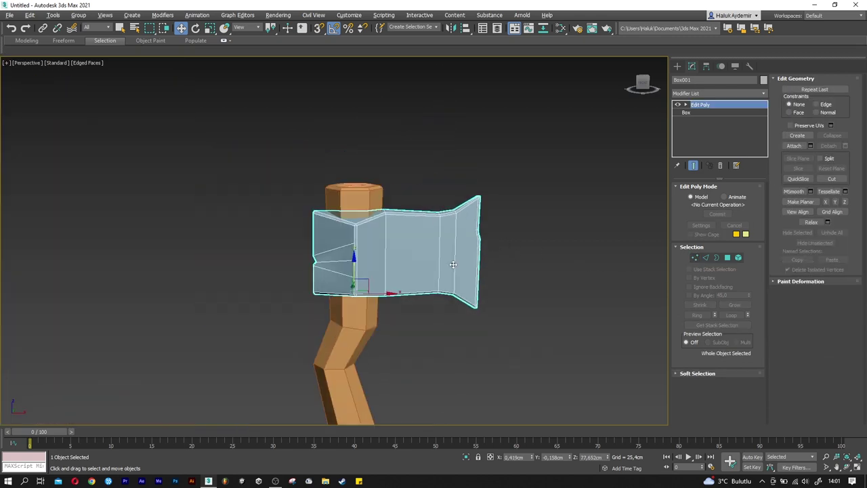
middle_click_drag(406, 271, 420, 280, "alt")
scroll(420, 280, "up", 2)
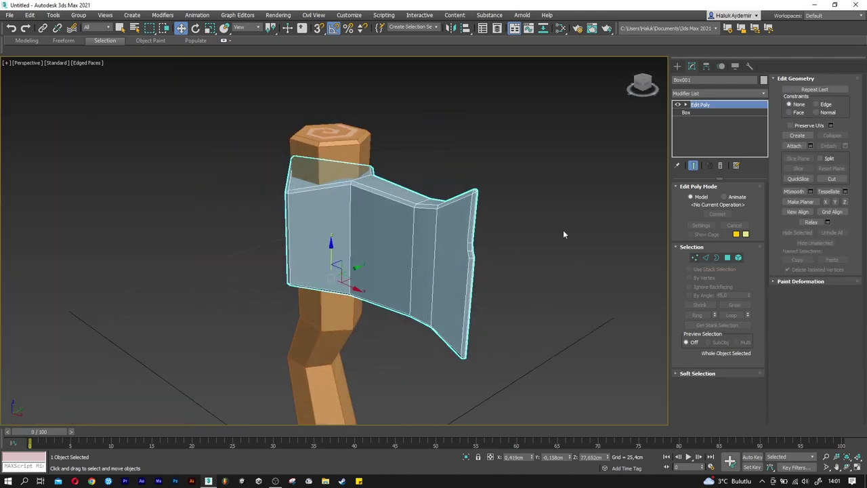
left_click(701, 94)
key("s")
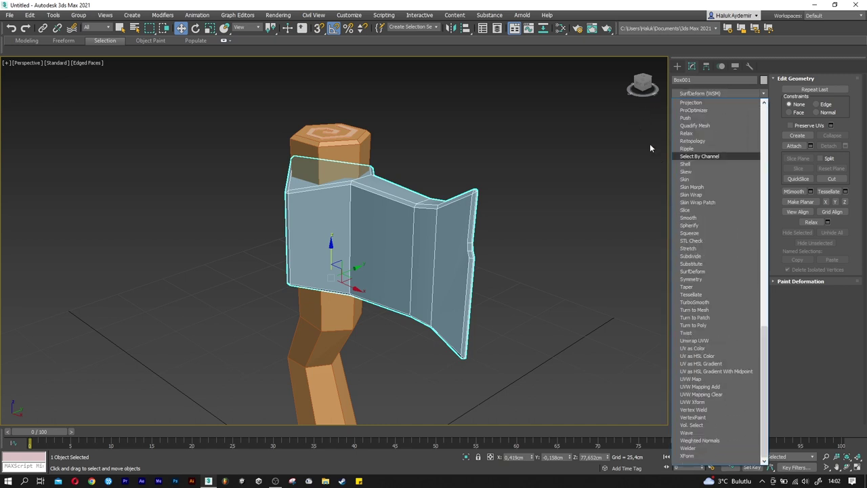
left_click(689, 218)
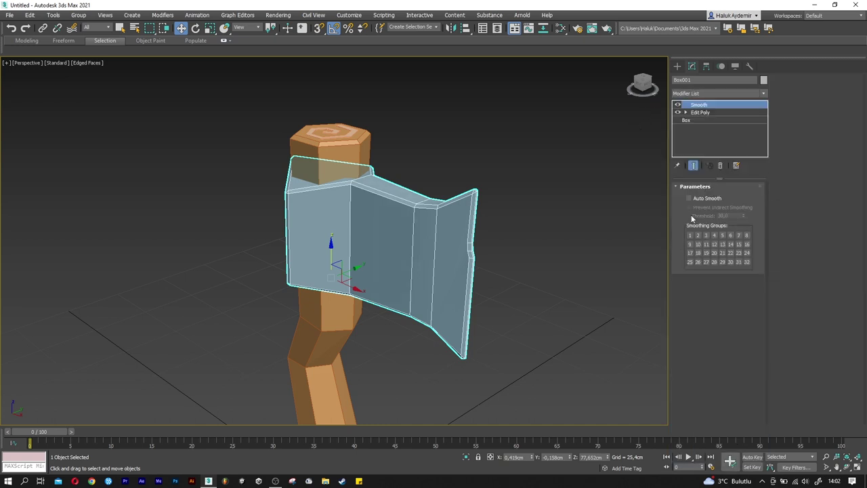
- Turn off Edged Faces with F4 so the head shows plain shading
left_click(586, 225)
key("F4")
left_click(366, 250)
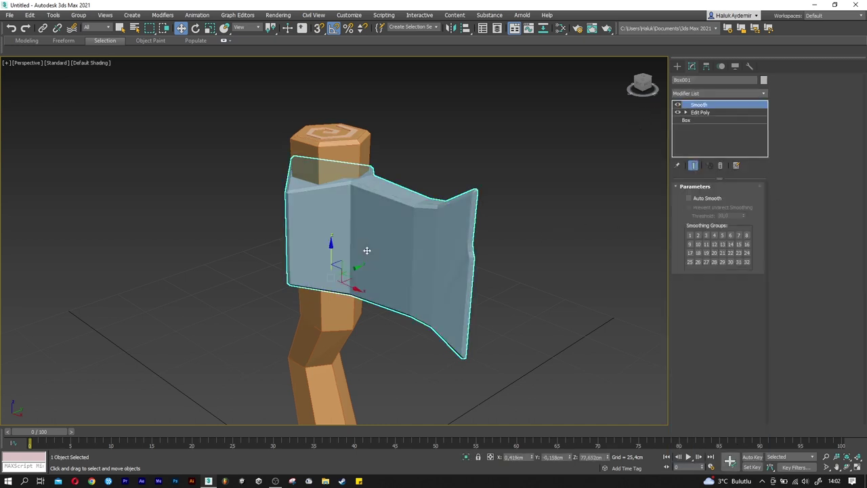
mouse_move(364, 250)
middle_mouse_down("alt")
mouse_move(603, 232)
mouse_move(707, 243)
middle_mouse_up("alt")
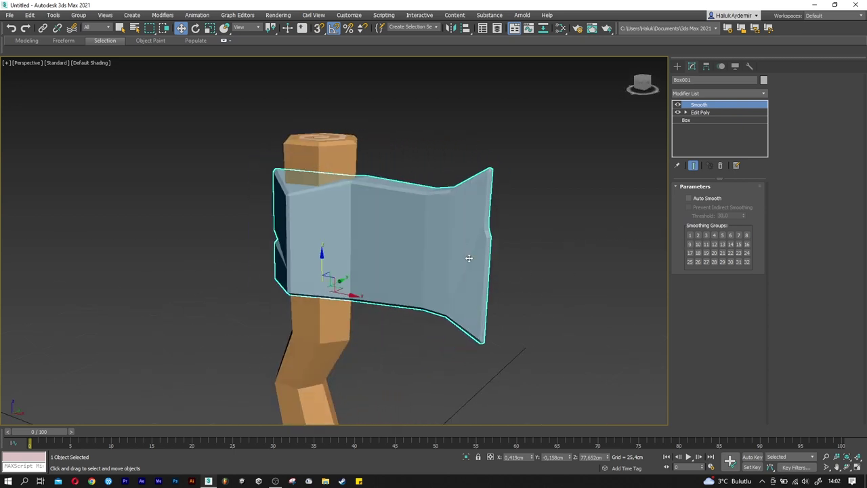
scroll(469, 257, "up", 2)
scroll(452, 290, "up", 2)
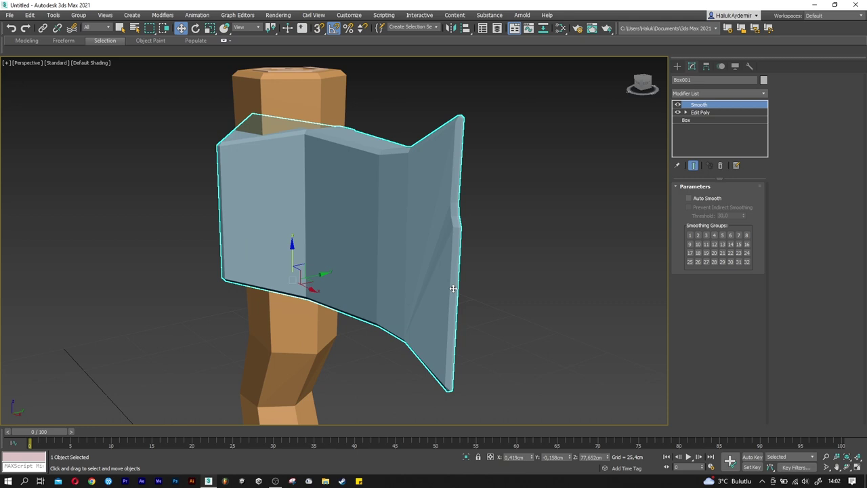
- In Edit Poly edge mode, select the blade's vertical edge loop and Connect new cross edges
left_click(700, 112)
left_click(705, 258)
mouse_move(490, 298)
middle_mouse_down("alt")
mouse_move(488, 276)
mouse_move(455, 262)
middle_mouse_up("alt")
scroll(489, 276, "up", 2)
key("F4")
double_click(434, 285)
left_click(844, 131)
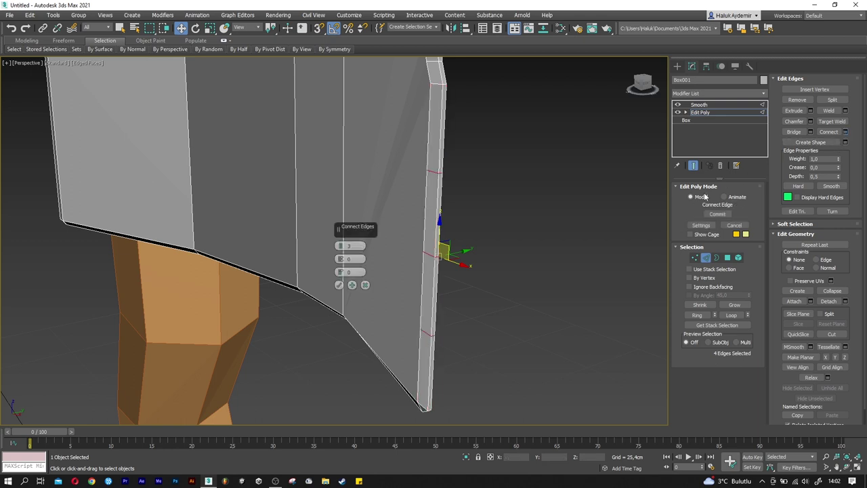
left_click(339, 285)
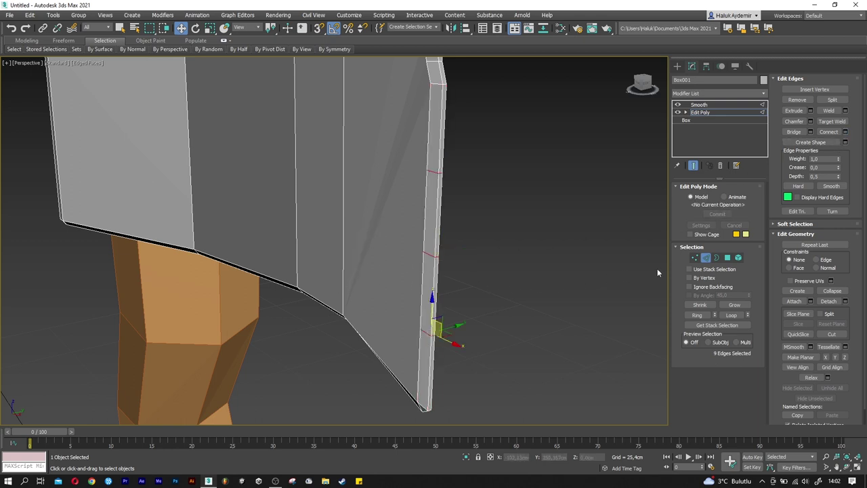
- Select the new cut's bottom, middle and top vertex pairs and squeeze them vertically
left_click(694, 257)
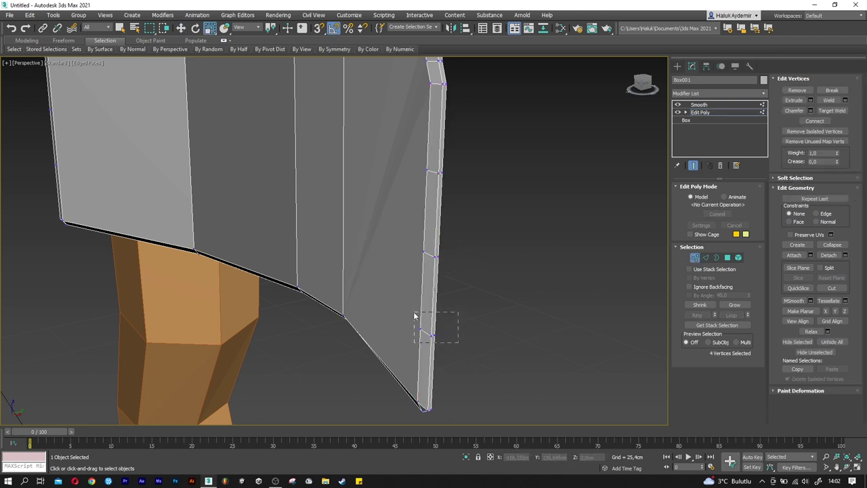
left_click_drag(414, 315, 414, 316)
left_click_drag(457, 281, 421, 242, "ctrl")
left_click_drag(467, 204, 427, 168, "ctrl")
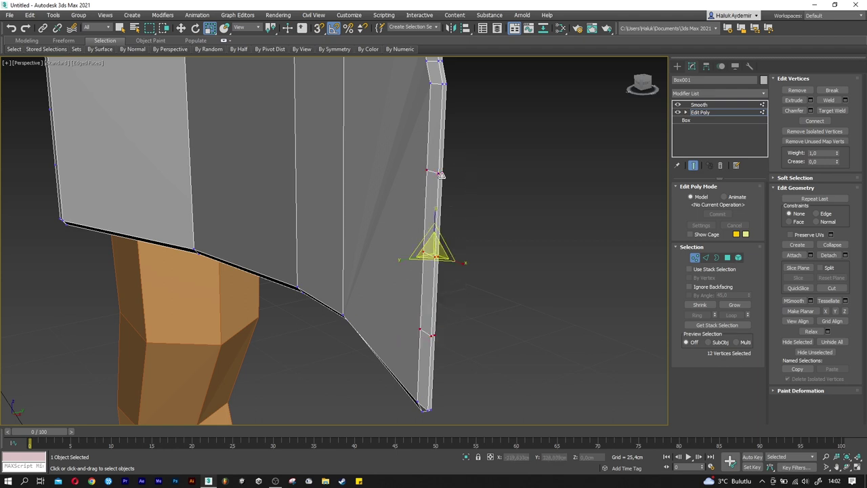
left_click_drag(433, 214, 433, 224)
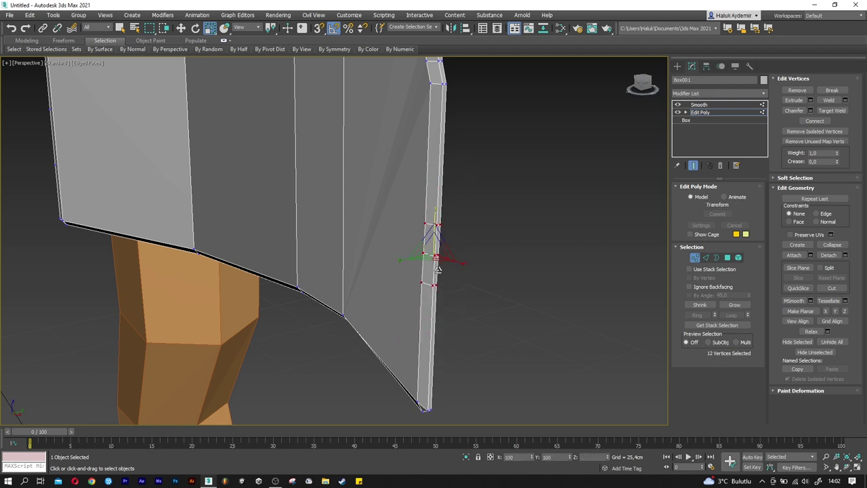
- Push the middle vertices inward to form the second notch on the blade edge
key("w")
middle_click_drag(434, 257, 428, 252, "alt")
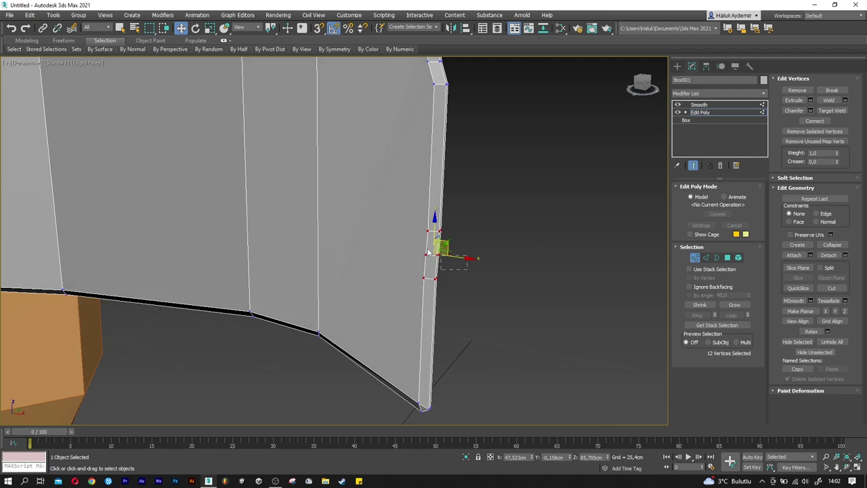
left_click_drag(449, 255, 440, 255)
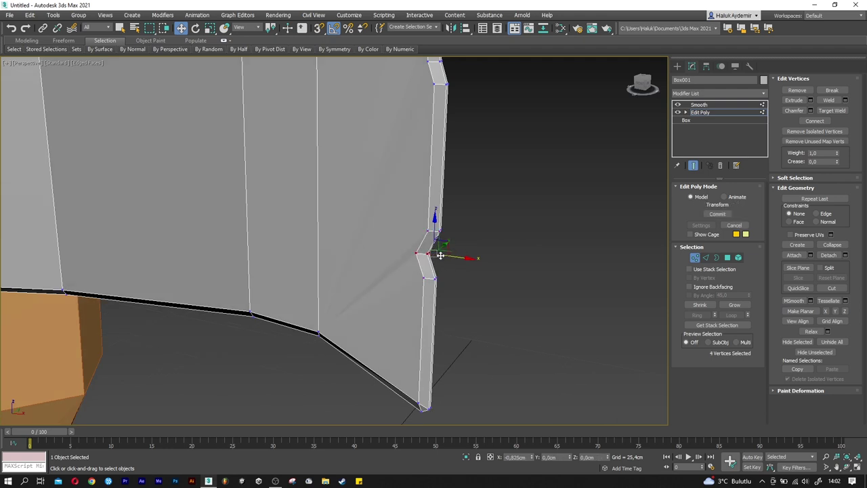
middle_click_drag(440, 255, 450, 181, "alt")
scroll(450, 181, "up", 3)
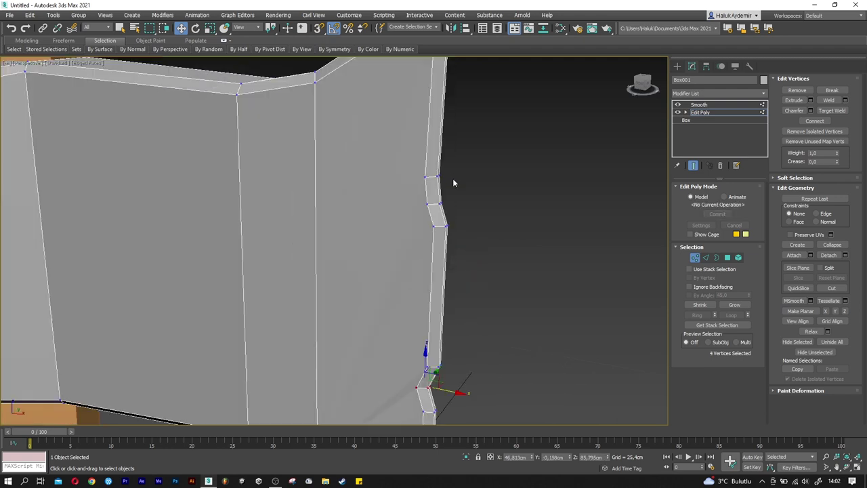
mouse_move(453, 179)
left_mouse_down()
mouse_move(409, 163)
mouse_move(454, 150)
left_mouse_up()
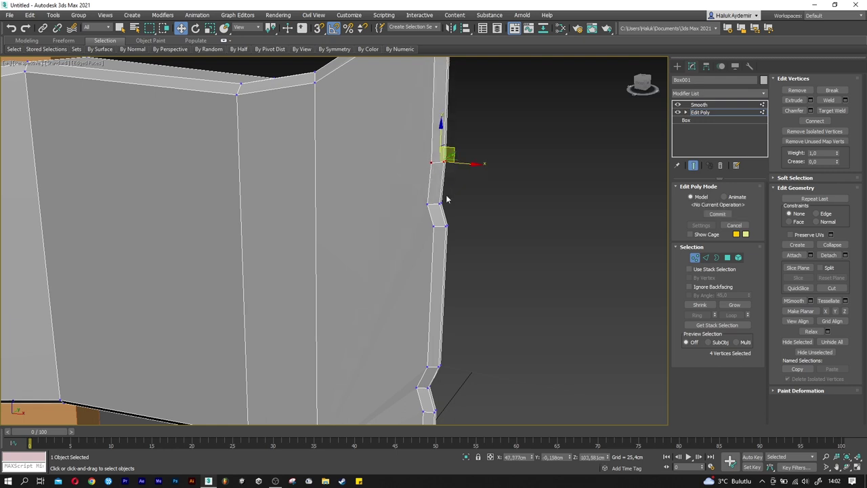
scroll(445, 193, "down", 5)
mouse_move(451, 208)
middle_mouse_down()
mouse_move(562, 222)
mouse_move(484, 233)
mouse_move(500, 279)
mouse_move(478, 226)
middle_mouse_up()
scroll(500, 208, "up", 1)
left_click(694, 258)
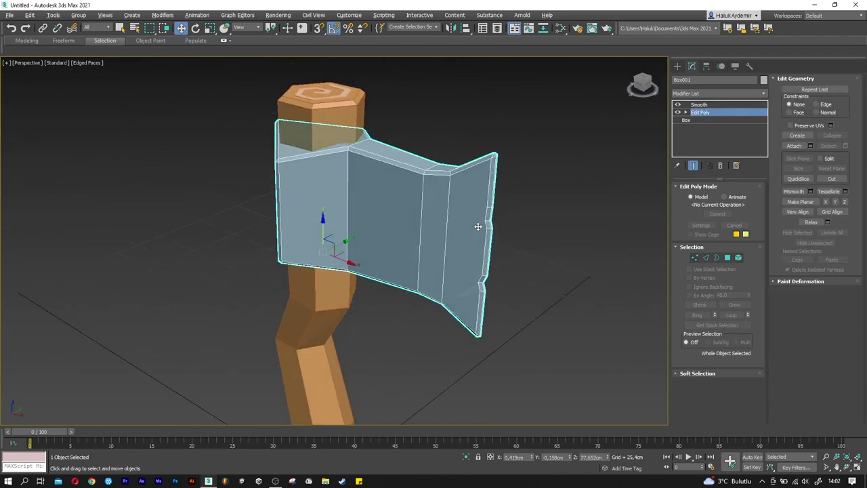
- Draw a thin, tall box beside the axe handle
scroll(471, 220, "down", 2)
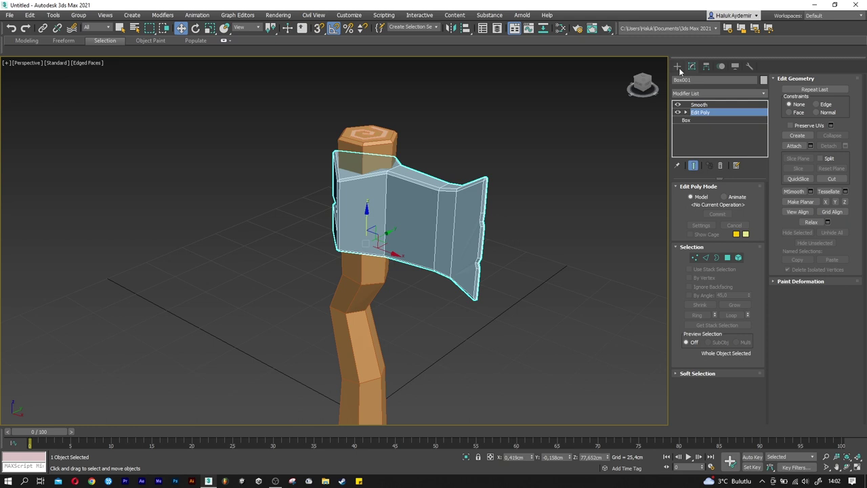
left_click(677, 65)
left_click(700, 121)
middle_click_drag(460, 271, 424, 285, "alt")
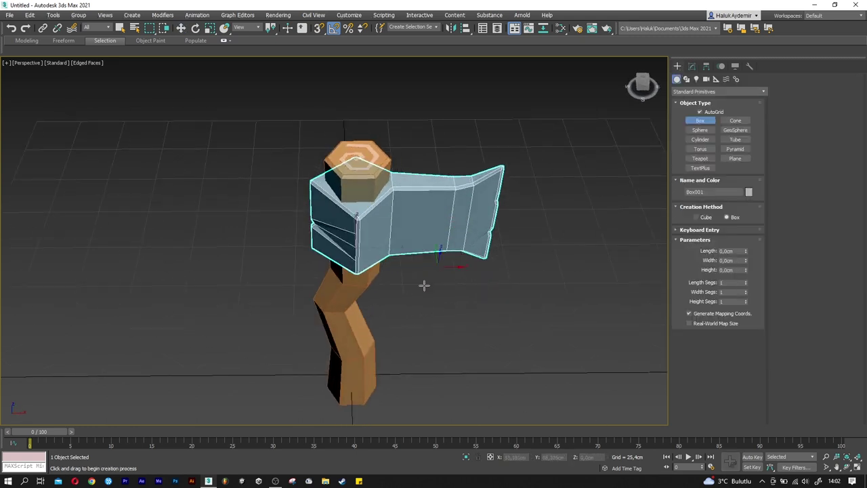
left_click_drag(420, 340, 434, 347)
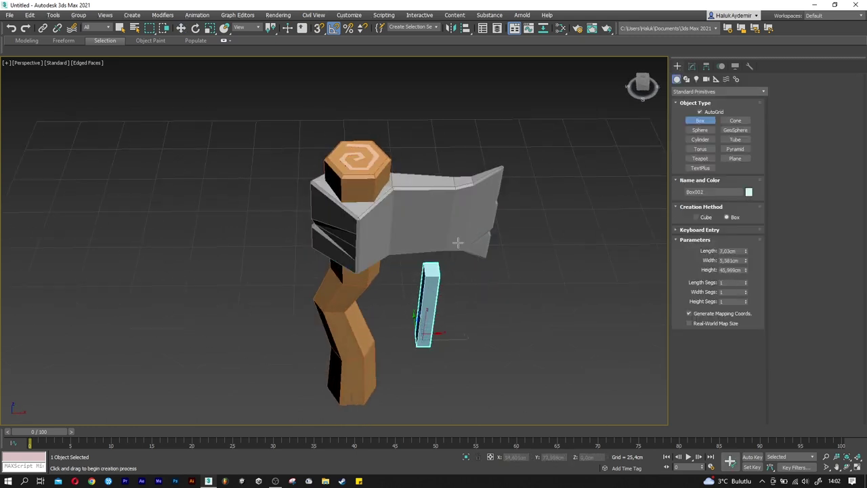
- Align the box to the axe head's centre and nudge it along X
key("w")
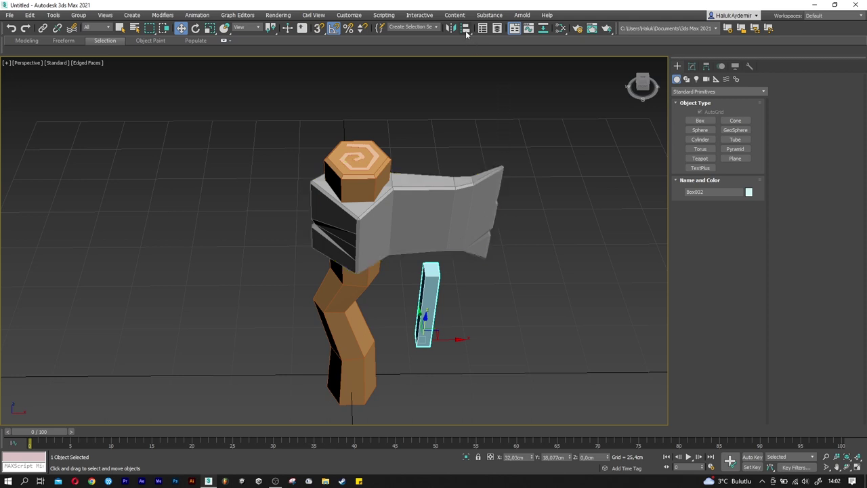
left_click(465, 29)
left_click(424, 207)
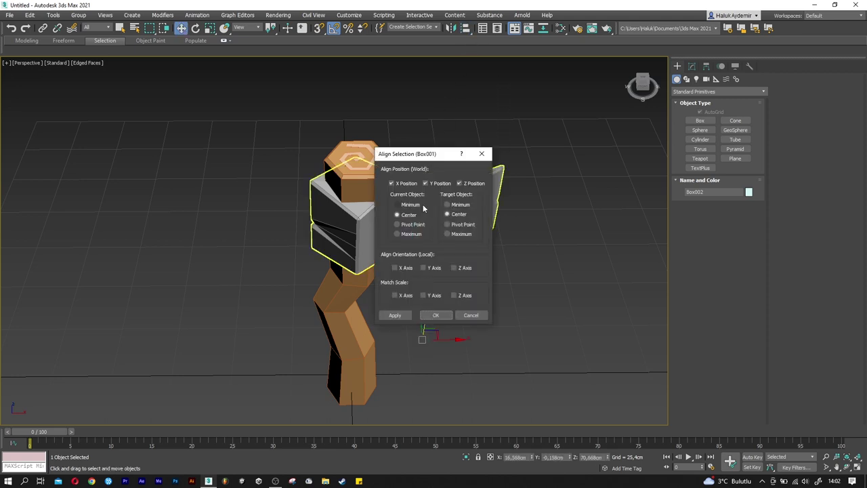
left_click(435, 315)
scroll(426, 320, "up", 5)
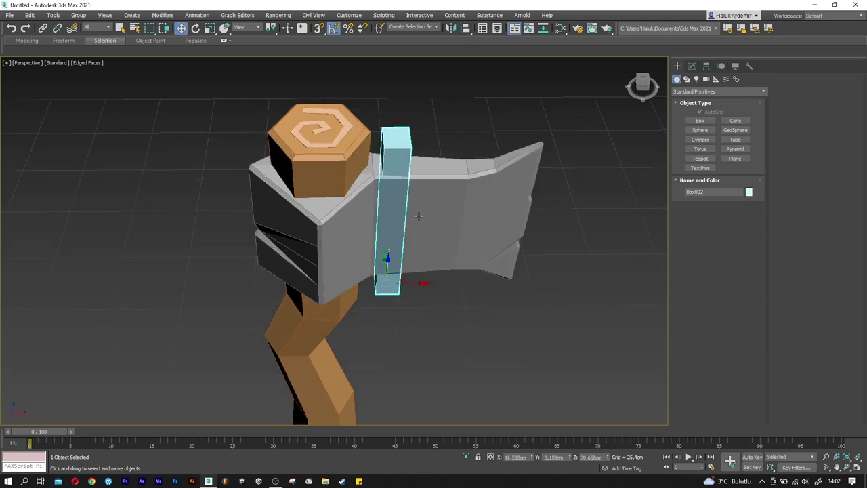
middle_click_drag(427, 320, 420, 322, "alt")
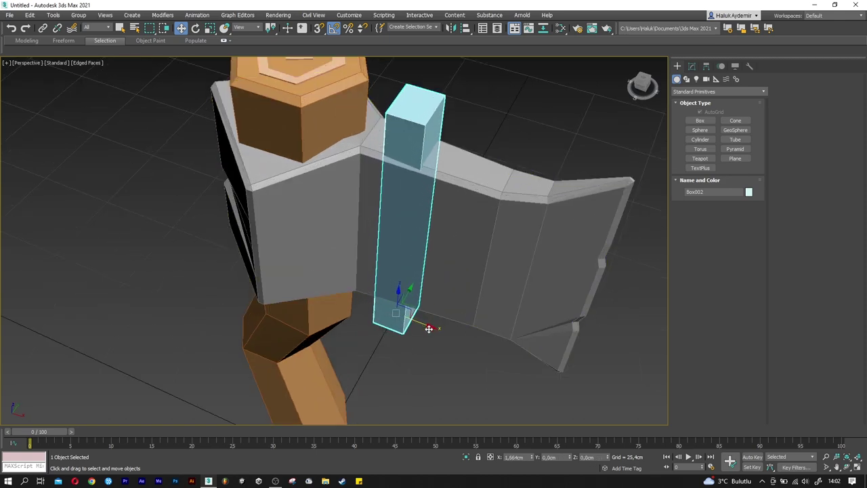
left_click_drag(417, 323, 432, 330)
- Size the box to 8.647 × 5 × 36.315 cm and raise it across the axe head
left_click(692, 68)
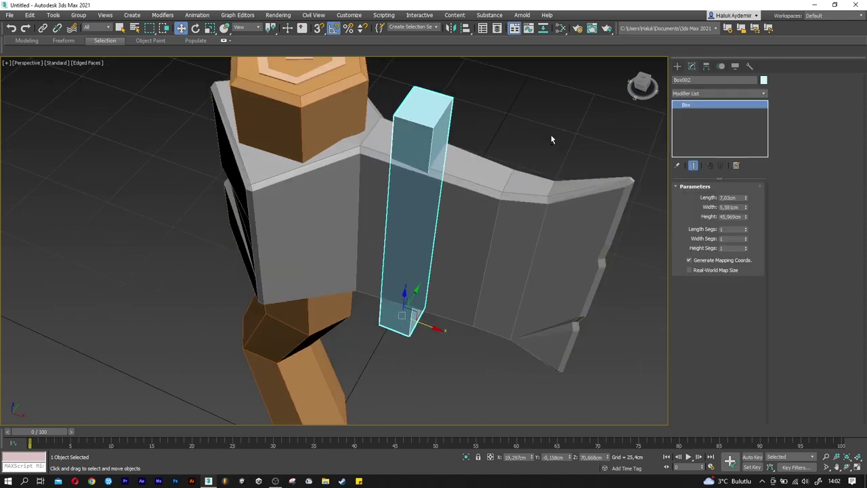
middle_click_drag(551, 134, 548, 159, "alt")
left_click_drag(747, 197, 745, 197)
type("8,647")
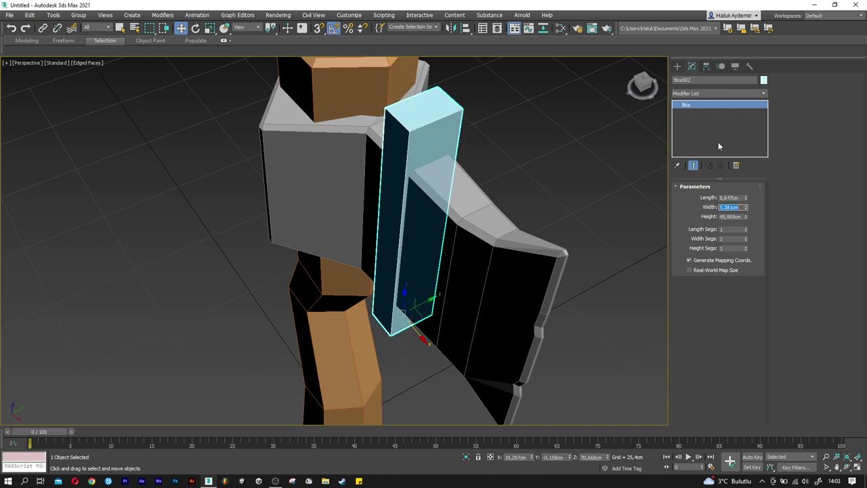
type("5")
key("Return")
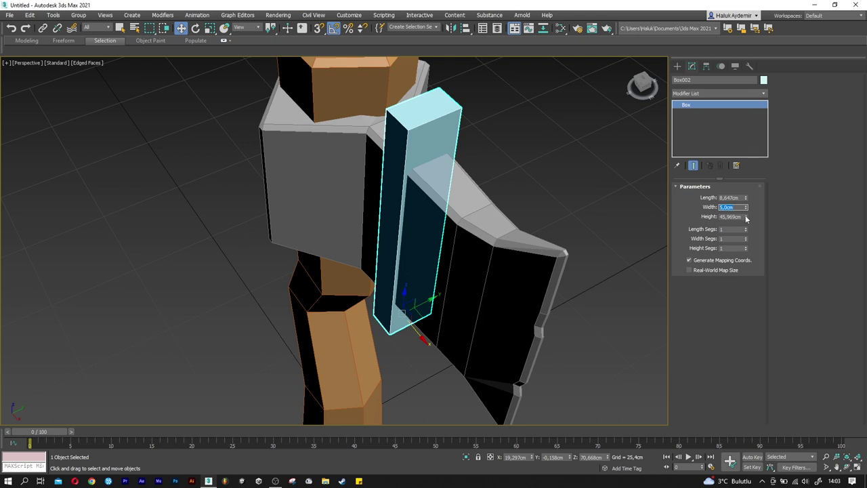
left_click_drag(746, 218, 748, 229)
middle_click_drag(633, 242, 433, 222, "alt")
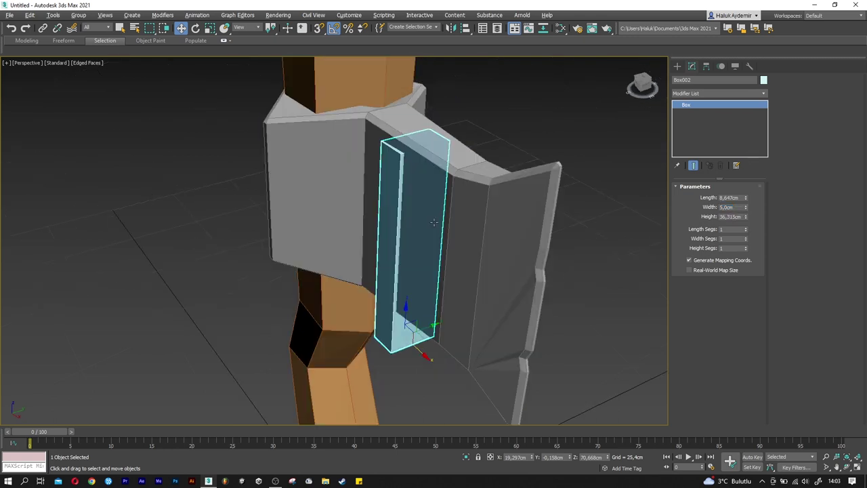
left_click_drag(433, 222, 434, 203)
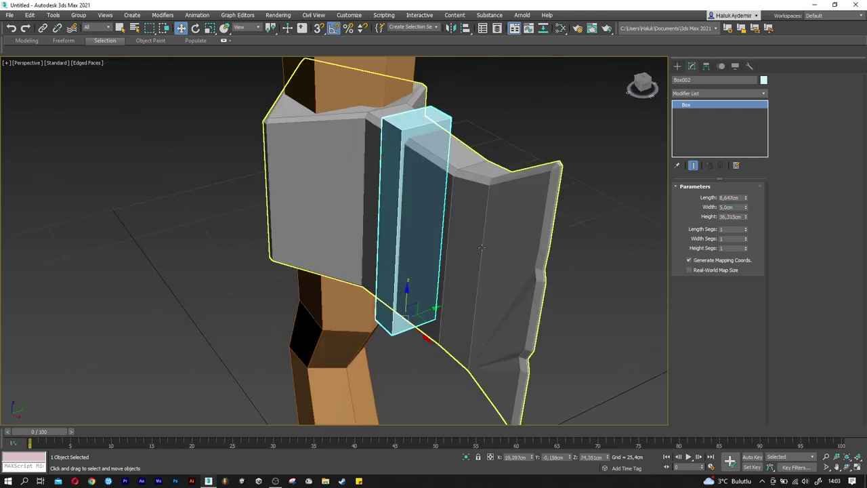
left_click(718, 93)
- Add an Edit Poly modifier to the box and select its top corner vertices
key("e")
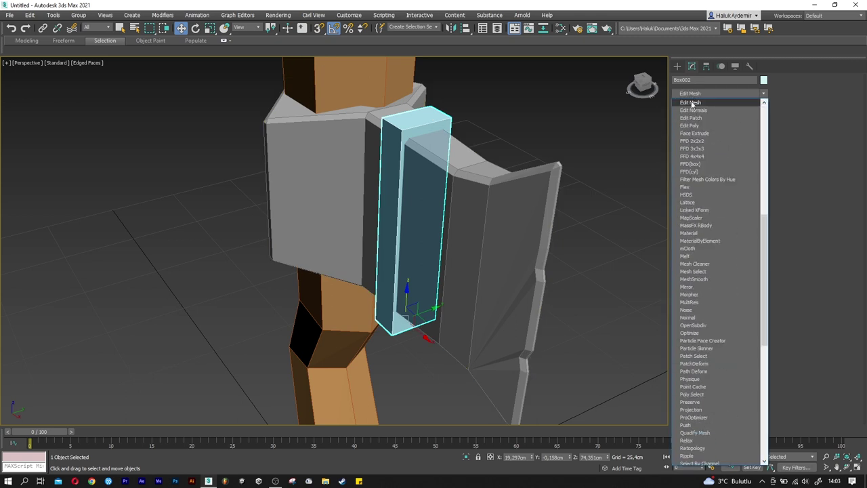
left_click(689, 125)
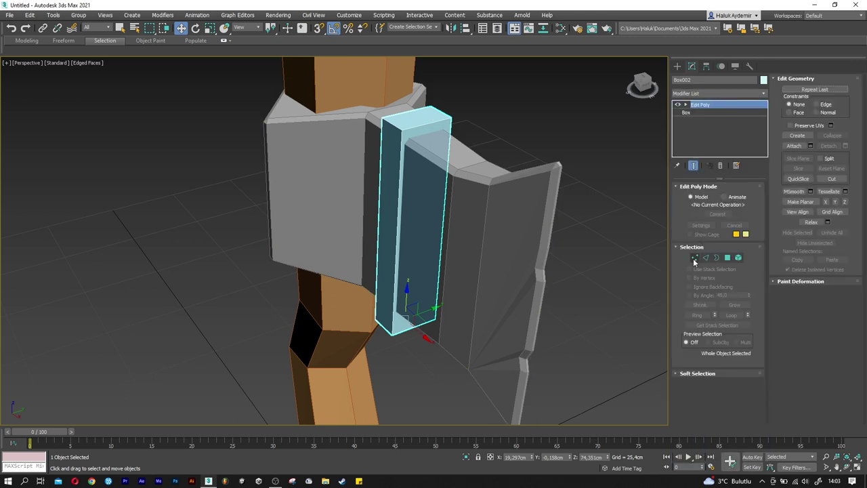
left_click(694, 258)
middle_click_drag(448, 152, 366, 141, "alt")
left_click_drag(420, 93, 419, 93)
scroll(397, 115, "up", 5)
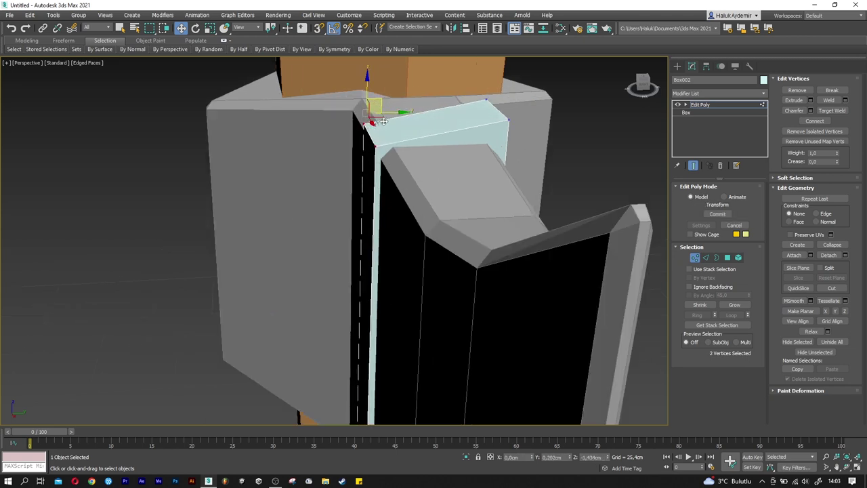
- Shift, slide and raise the top corner vertices to wrap the strap's top end
middle_click_drag(379, 99, 479, 126, "alt")
left_click(506, 113)
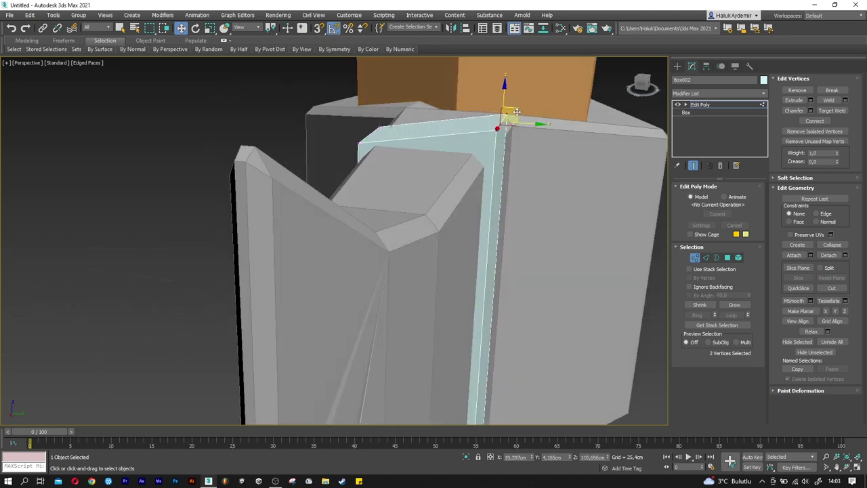
left_click_drag(517, 112, 509, 116)
middle_click_drag(509, 117, 378, 163, "alt")
mouse_move(382, 165)
left_mouse_down()
mouse_move(387, 144)
mouse_move(436, 140)
left_mouse_up()
middle_click_drag(436, 139, 423, 124, "alt")
left_click_drag(424, 124, 423, 118)
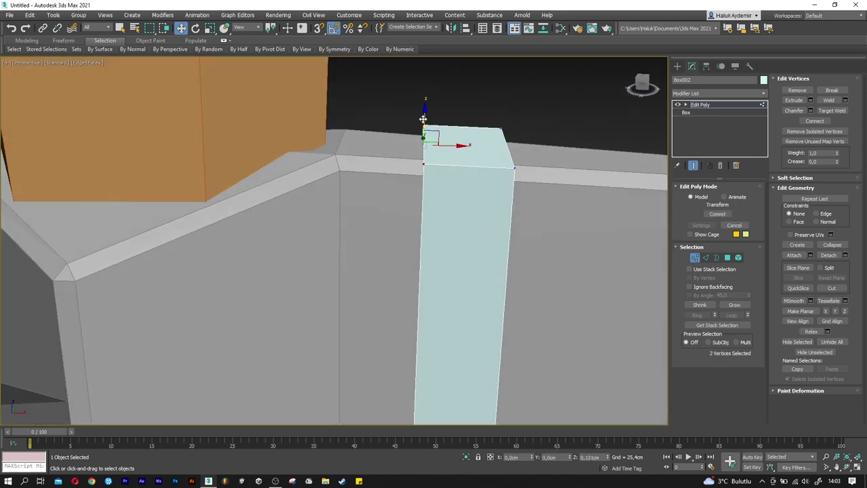
- Bend both sets of bottom corner vertices upward under the axe head
mouse_move(424, 124)
middle_mouse_down("alt")
mouse_move(429, 180)
mouse_move(393, 242)
mouse_move(350, 219)
mouse_move(358, 187)
mouse_move(336, 357)
middle_mouse_up("alt")
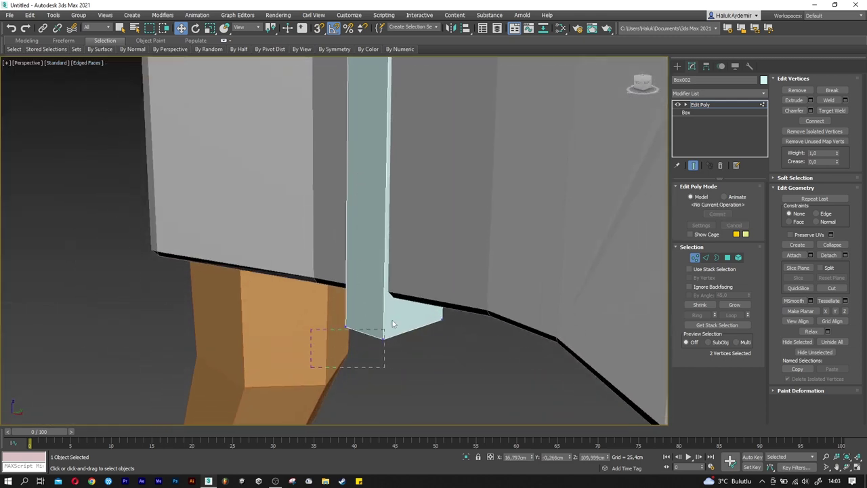
left_click_drag(310, 367, 392, 323)
middle_click_drag(368, 310, 357, 298, "alt")
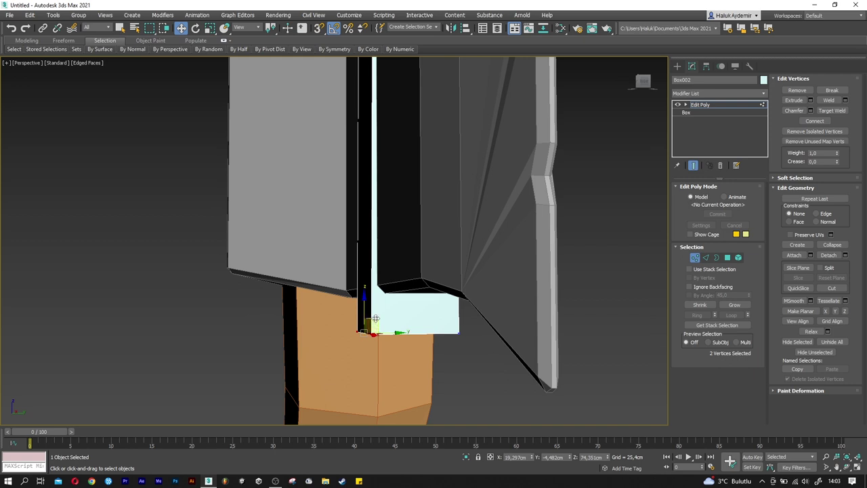
left_click_drag(375, 318, 376, 278)
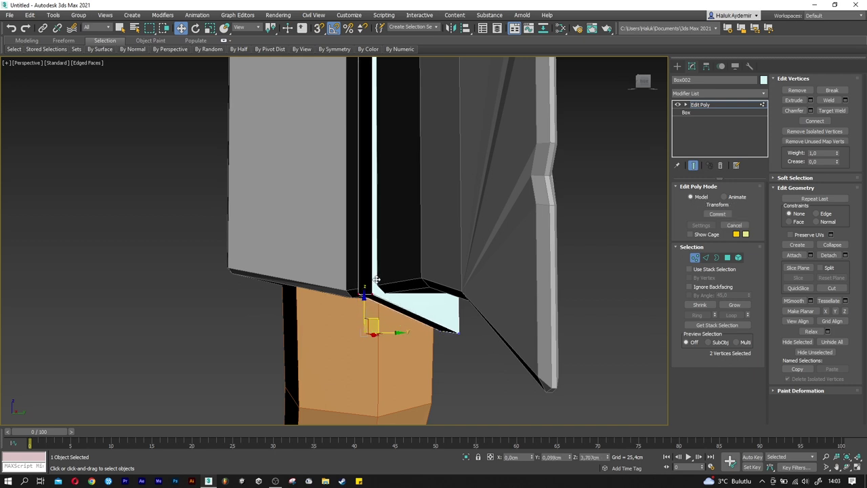
left_click_drag(466, 316, 466, 317)
middle_click_drag(466, 316, 455, 306, "alt")
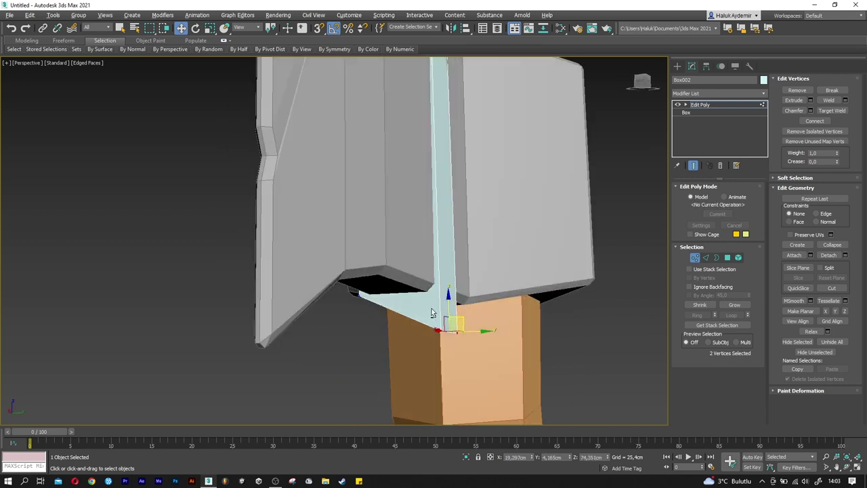
left_click_drag(455, 306, 452, 258)
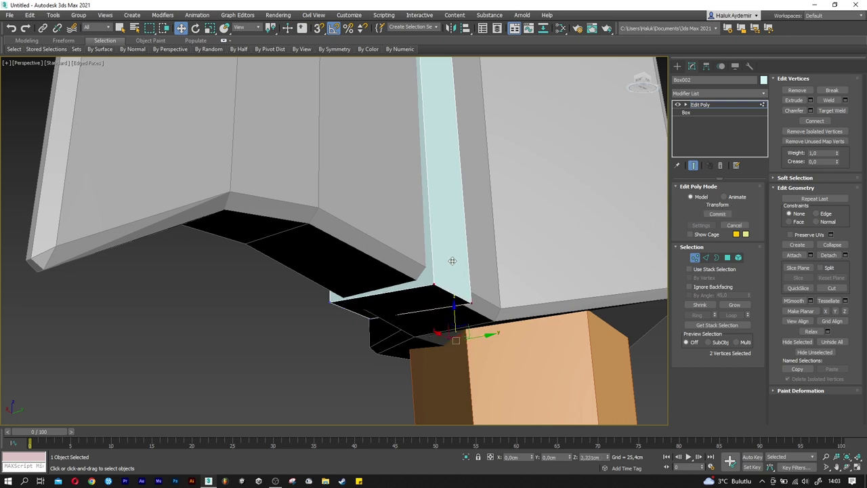
left_click_drag(452, 258, 451, 265)
- Fine-tune the bottom corners, pulling the bottom-right vertex slightly left
left_click(370, 320)
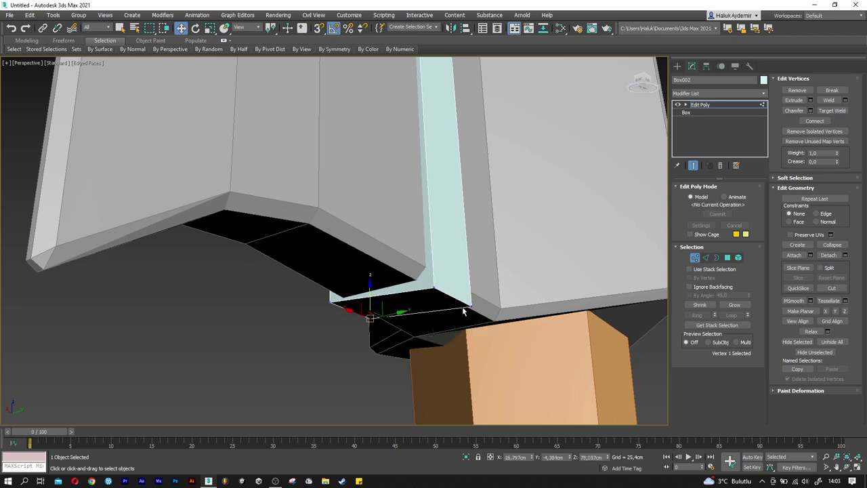
left_click(467, 305, "ctrl")
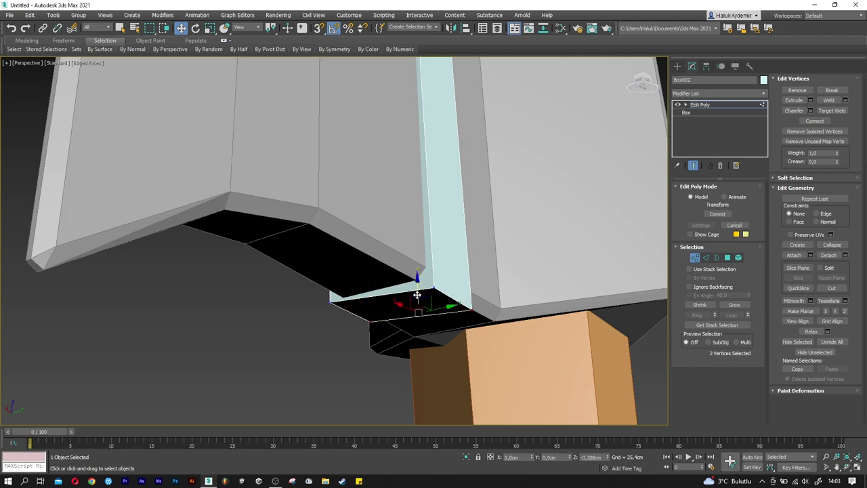
middle_click_drag(418, 290, 363, 325, "alt")
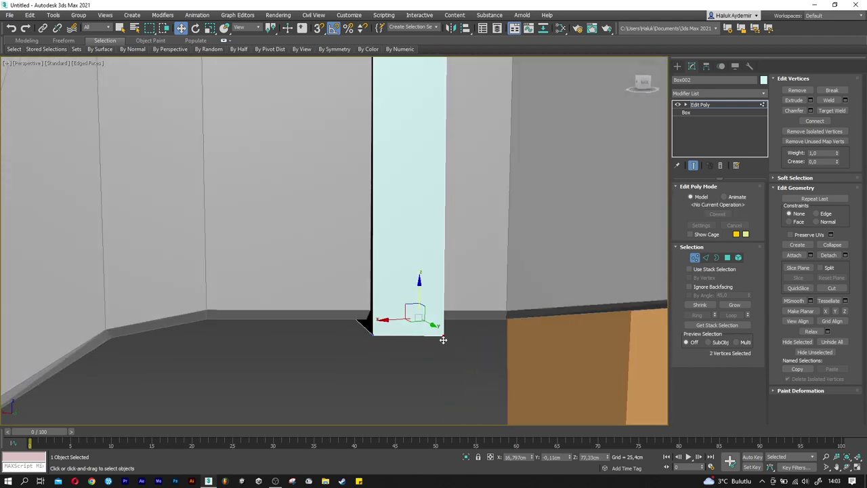
left_click(441, 335)
middle_click_drag(441, 334, 413, 314, "alt")
left_click_drag(436, 321, 431, 319)
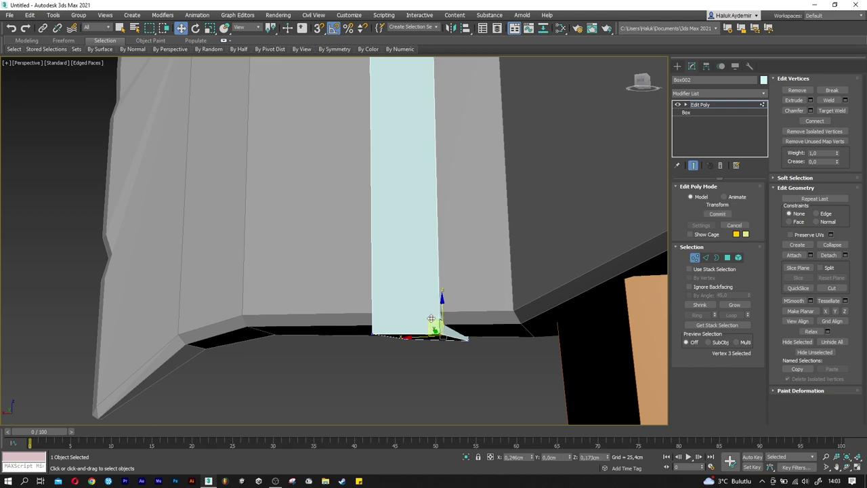
middle_click_drag(374, 308, 411, 301, "alt")
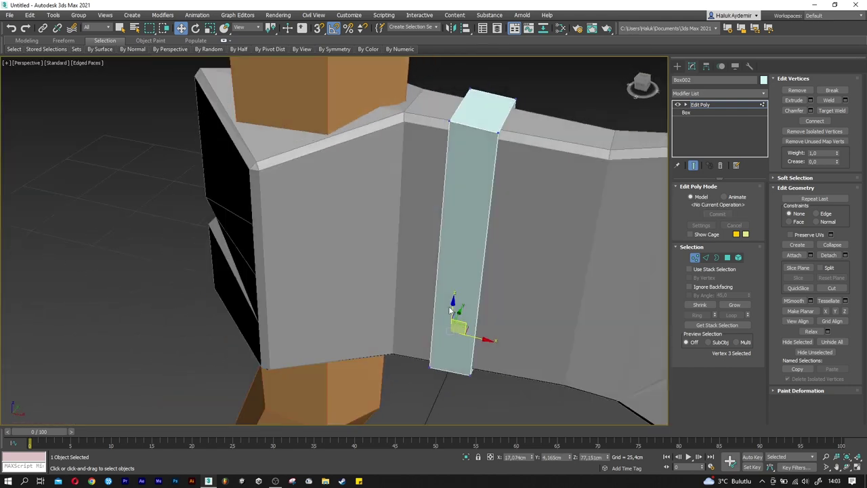
- Copy the strap further right on the axe head as a second strap, Box003
left_click(695, 258)
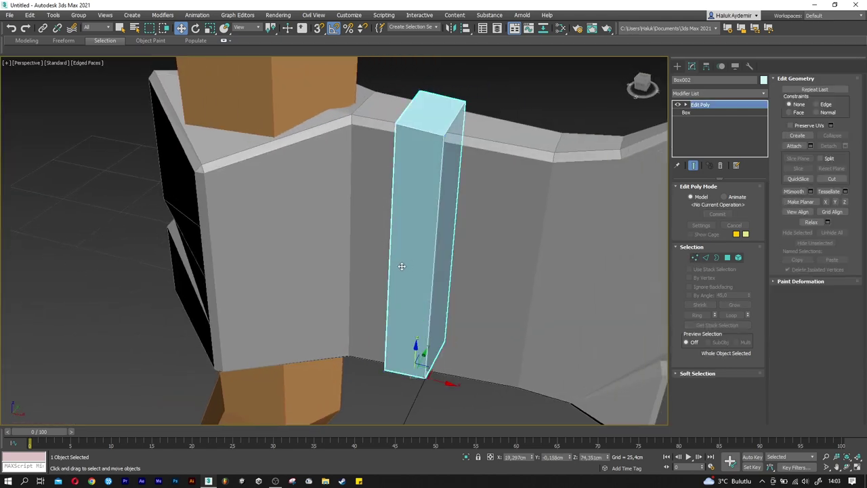
middle_click_drag(402, 266, 430, 338, "alt")
left_click_drag(431, 346, 474, 359, "shift")
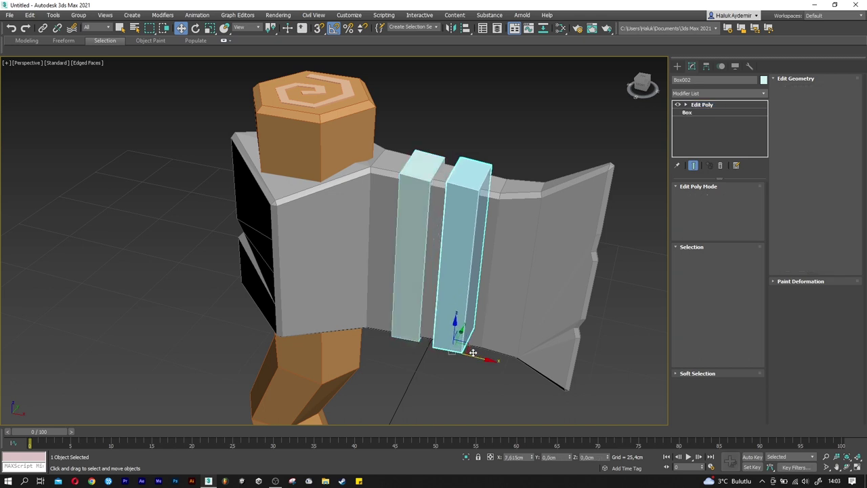
left_click(450, 279)
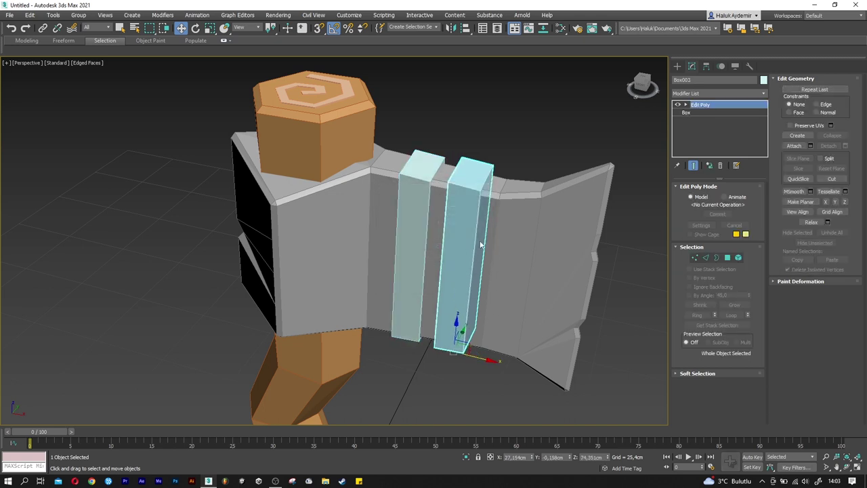
middle_click_drag(467, 258, 494, 217, "alt")
- Reposition the copy's top vertices and scale them to straighten its upper edges
key("1")
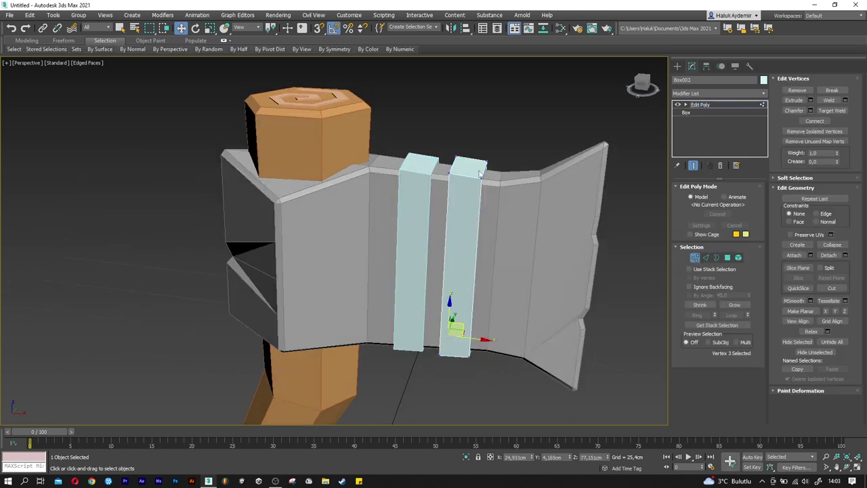
mouse_move(447, 145)
left_mouse_down()
mouse_move(483, 175)
mouse_move(450, 166)
left_mouse_up()
scroll(482, 172, "up", 4)
mouse_move(451, 165)
middle_mouse_down("alt")
mouse_move(423, 179)
mouse_move(416, 145)
middle_mouse_up("alt")
left_click(419, 166)
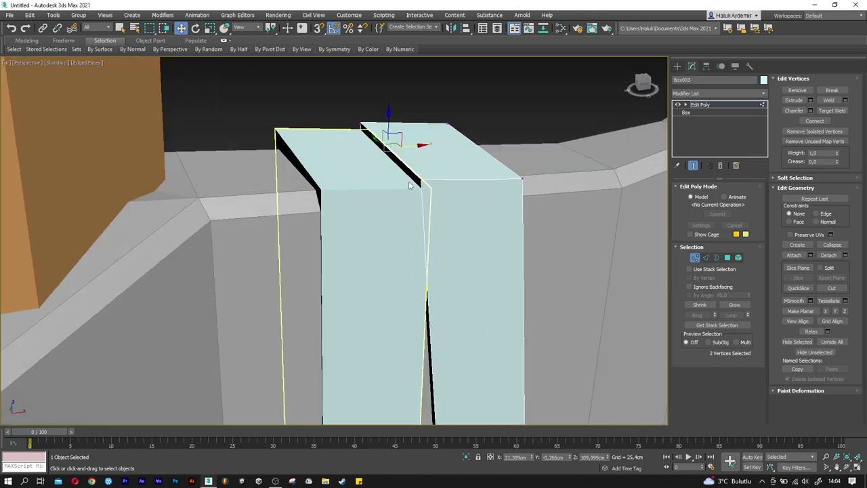
key("r")
left_click_drag(403, 157, 386, 158)
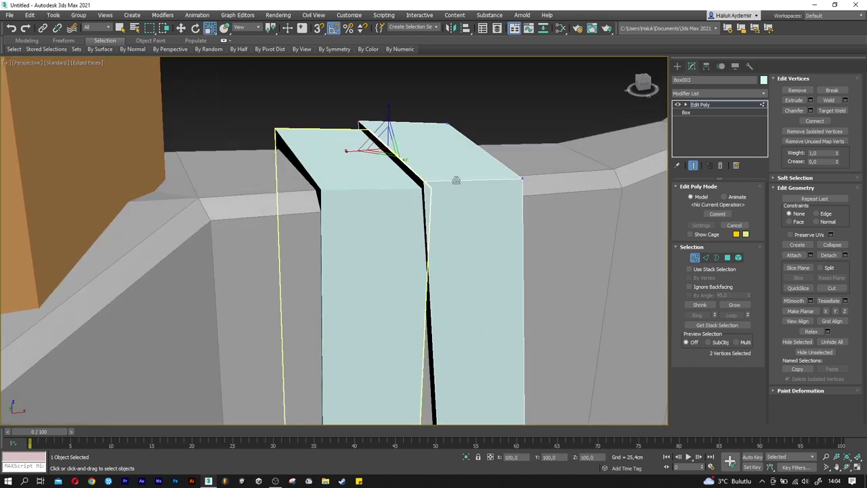
key("w")
- Nudge one of the copied strap's corner vertices slightly upward
mouse_move(455, 180)
middle_mouse_down("alt")
mouse_move(459, 194)
mouse_move(480, 173)
middle_mouse_up("alt")
left_click(480, 195)
left_click(432, 184)
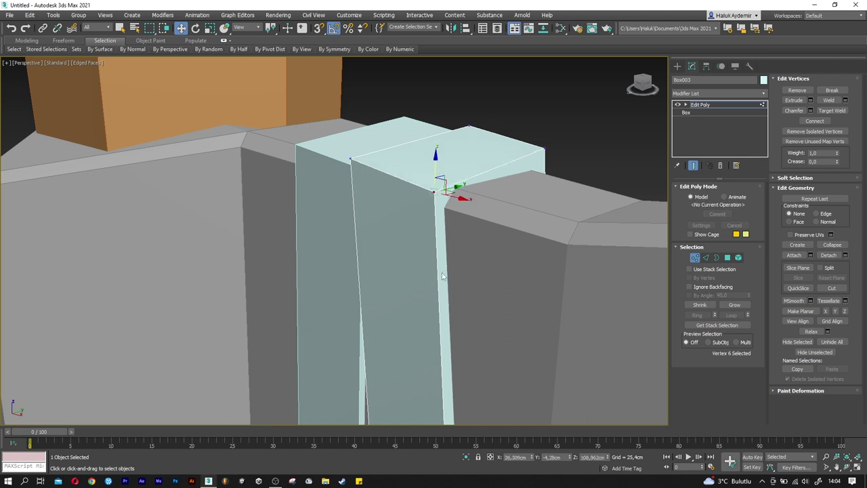
mouse_move(456, 187)
middle_mouse_down("alt")
mouse_move(441, 294)
mouse_move(410, 218)
mouse_move(382, 358)
middle_mouse_up("alt")
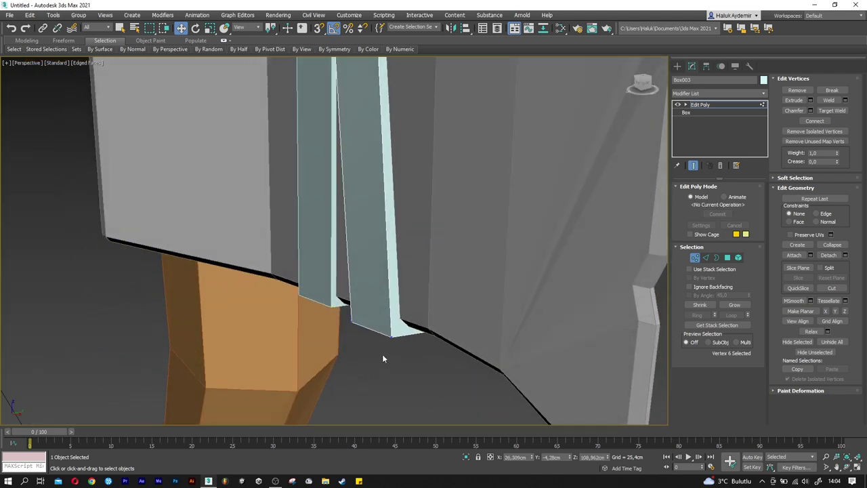
left_click_drag(391, 318, 390, 314)
- Raise the strap's two bottom corner vertices, then select both straps together
middle_click_drag(390, 314, 427, 378, "alt")
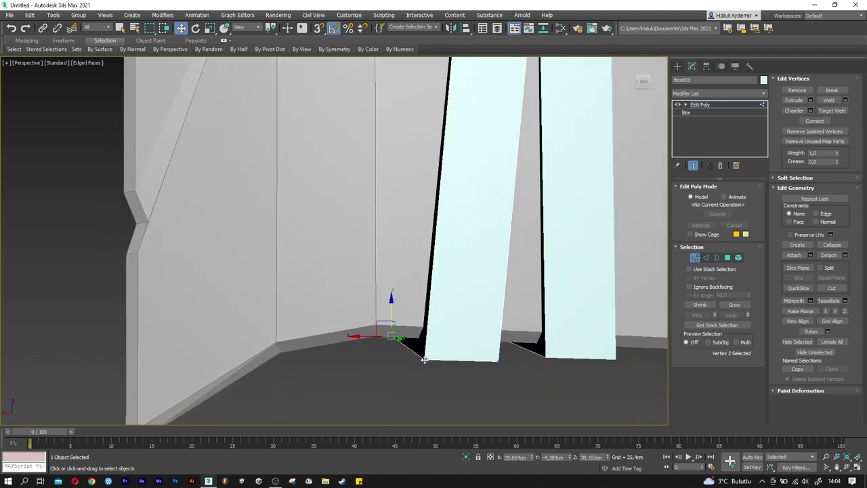
left_click(424, 360)
left_click(496, 361, "ctrl")
left_click_drag(463, 339, 461, 332)
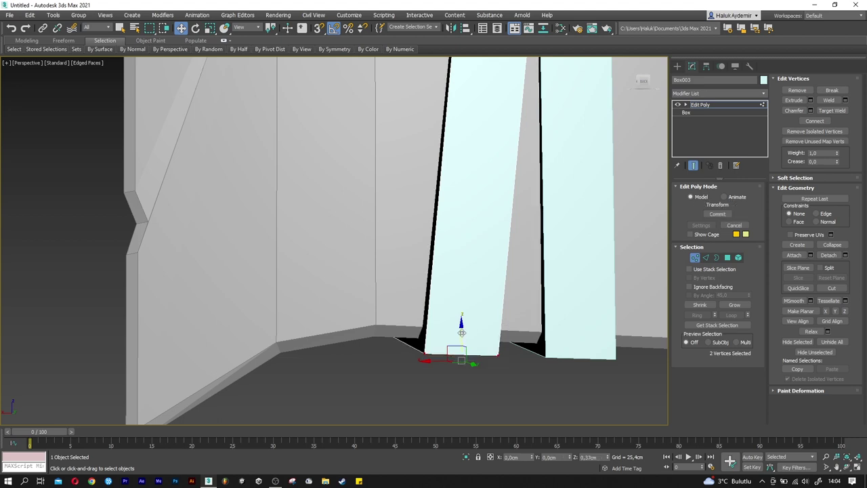
mouse_move(461, 329)
middle_mouse_down("alt")
mouse_move(412, 344)
mouse_move(441, 339)
mouse_move(402, 365)
mouse_move(411, 329)
mouse_move(418, 372)
middle_mouse_up("alt")
scroll(403, 367, "down", 3)
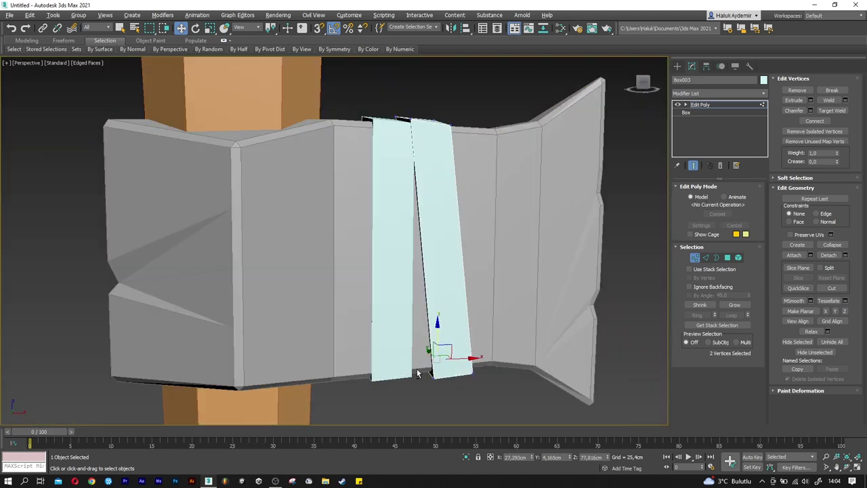
scroll(447, 372, "up", 4)
scroll(465, 368, "up", 2)
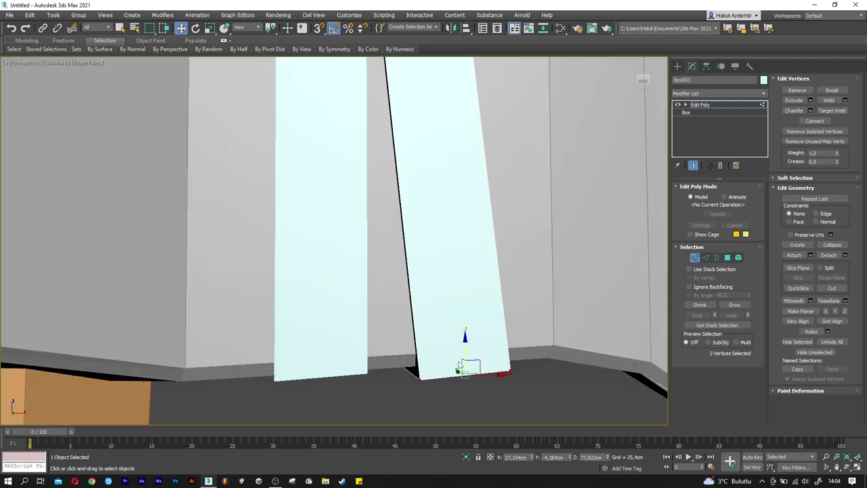
left_click_drag(462, 359, 445, 359)
middle_click_drag(391, 314, 388, 334, "alt")
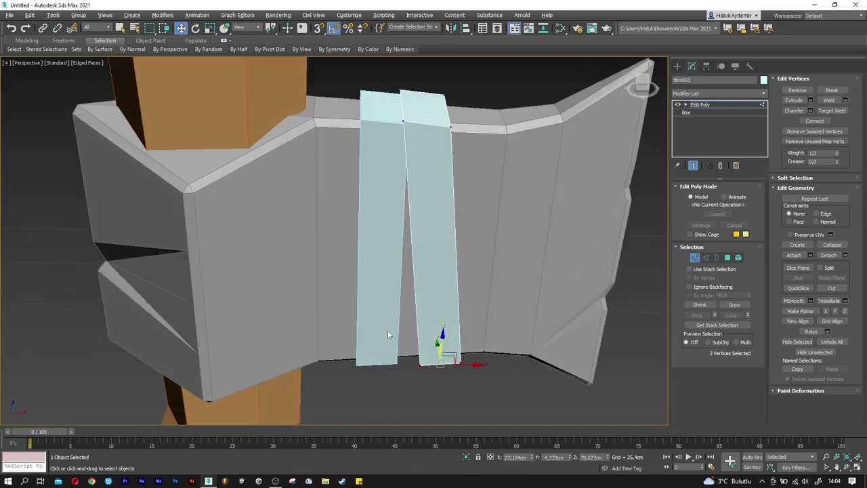
left_click(694, 261)
- Give both straps, Box002 and Box003, a red object colour, then select the handle
left_click(387, 246, "ctrl")
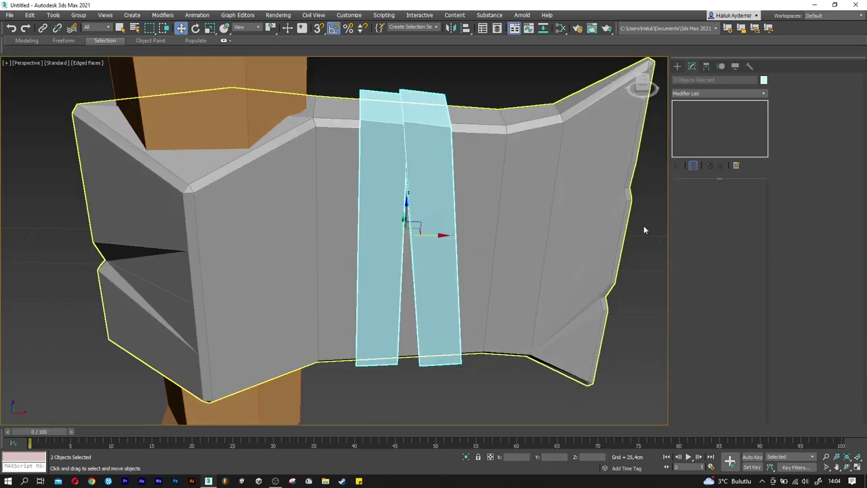
left_click(764, 81)
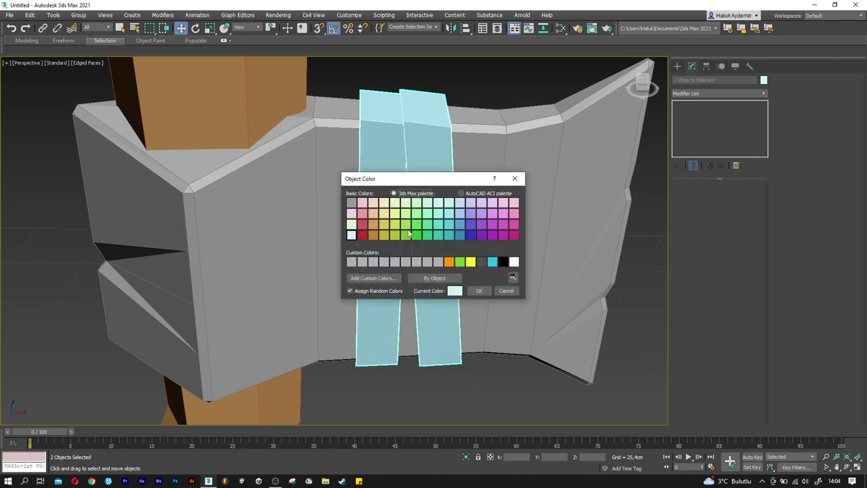
left_click(366, 226)
left_click(479, 290)
scroll(418, 386, "down", 5)
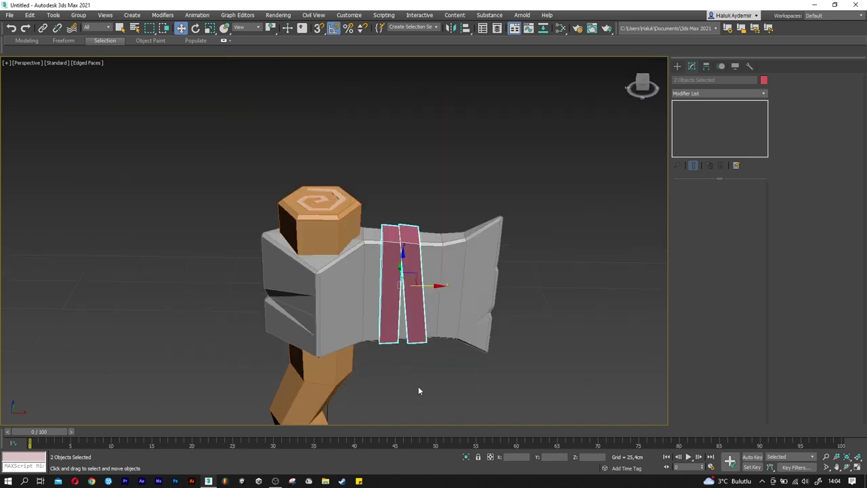
left_click(418, 387)
middle_click_drag(398, 397, 382, 318, "alt")
left_click(353, 335)
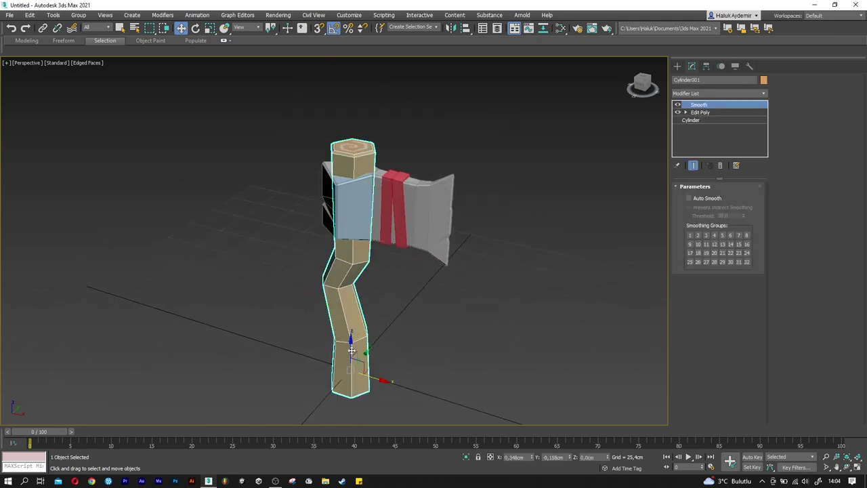
- Clone the handle, delete its Smooth and Edit Poly modifiers, and lower the copy
left_click_drag(353, 335, 352, 291, "shift")
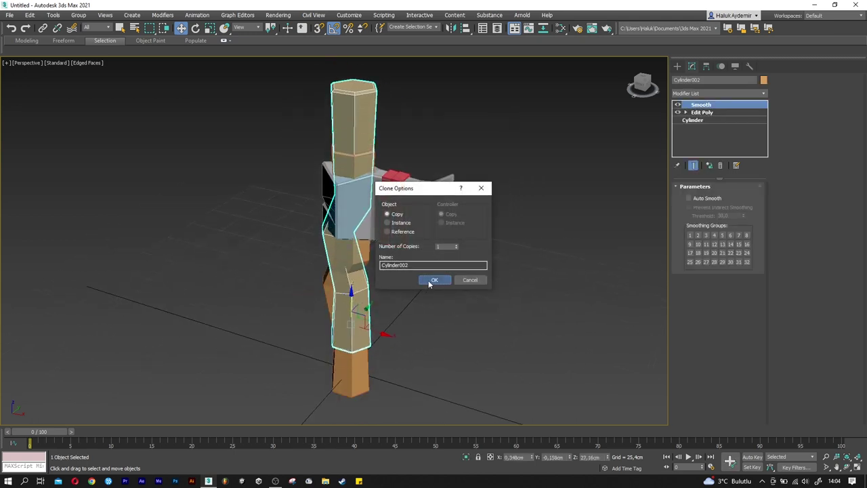
left_click(431, 280)
right_click(702, 106)
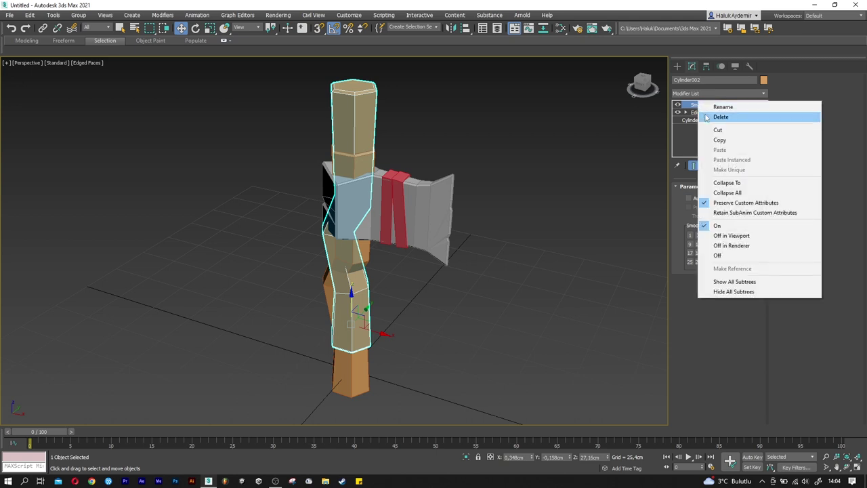
left_click(705, 118)
right_click(699, 107)
left_click(708, 119)
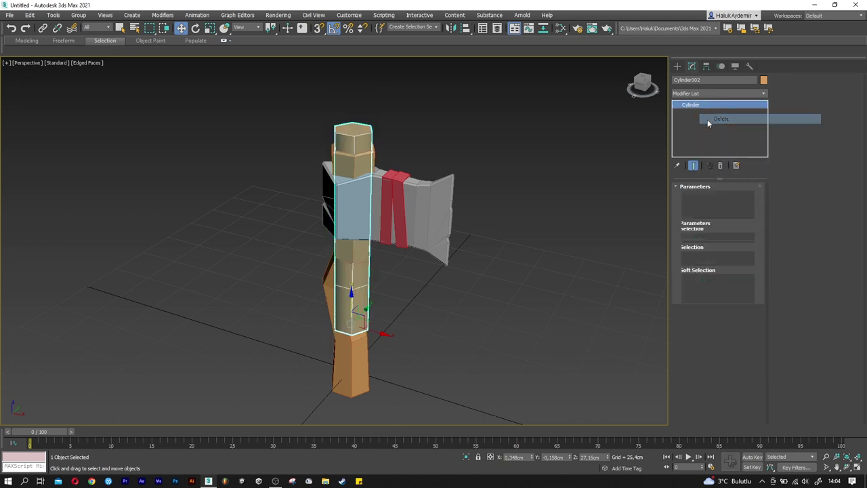
middle_click_drag(416, 258, 437, 256, "alt")
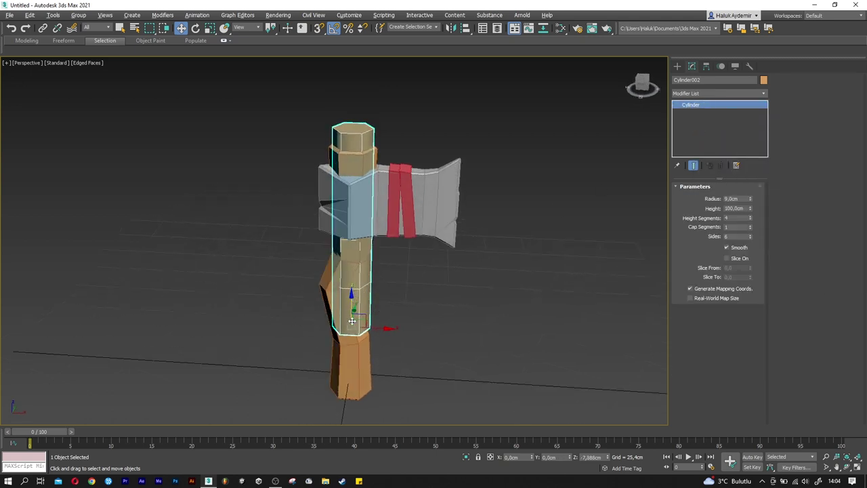
left_click_drag(353, 303, 352, 365)
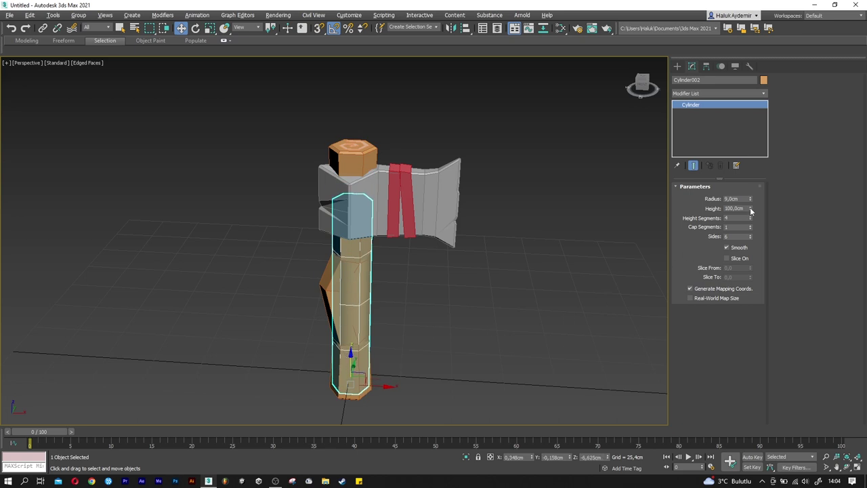
- Shorten the copy into a stub with an 11 cm radius and 3 height segments
left_click_drag(750, 209, 720, 248)
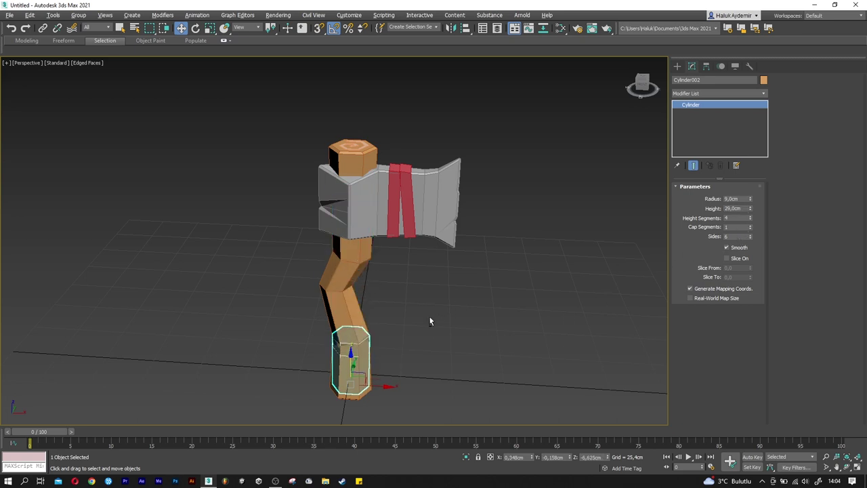
middle_click_drag(428, 321, 352, 352, "alt")
scroll(349, 346, "up", 3)
scroll(349, 339, "up", 2)
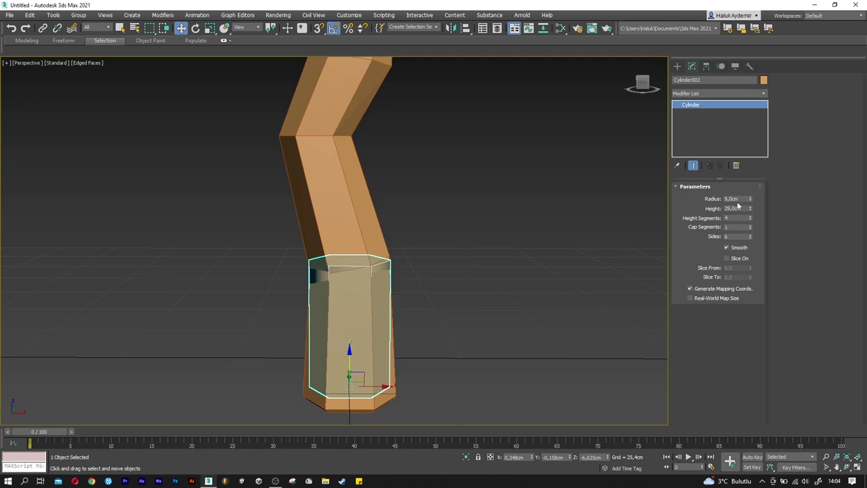
type("10")
key("Return")
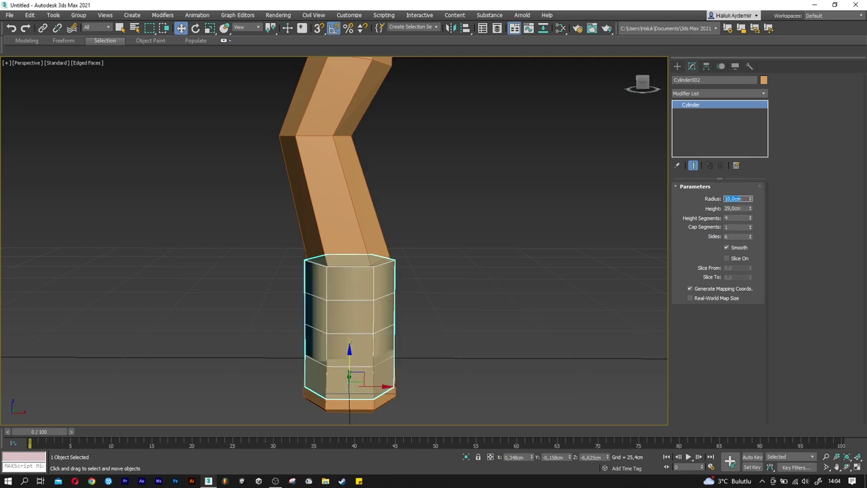
type("11")
key("Return")
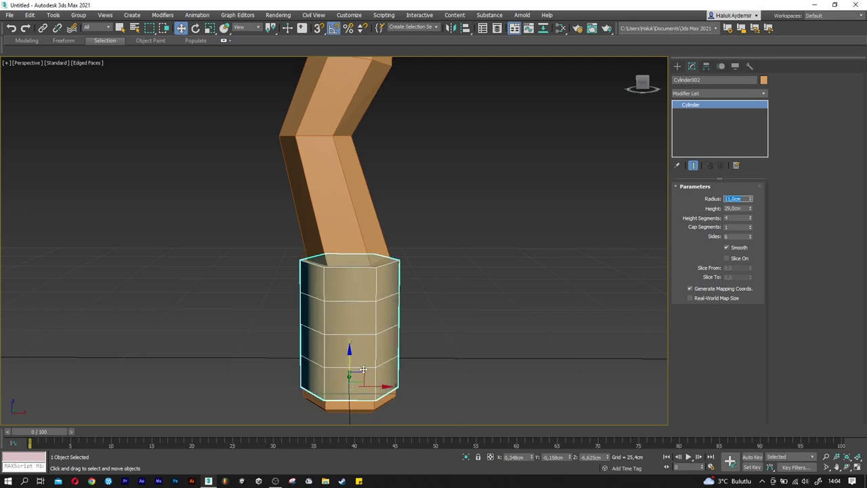
left_click(349, 352)
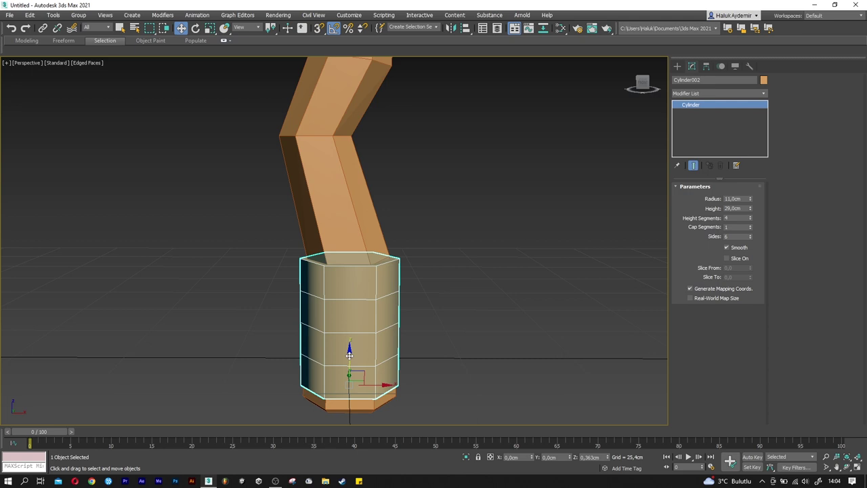
left_click(749, 220)
- Position the sleeve over the handle's base and set its height to 25 cm
middle_click_drag(366, 330, 358, 326, "alt")
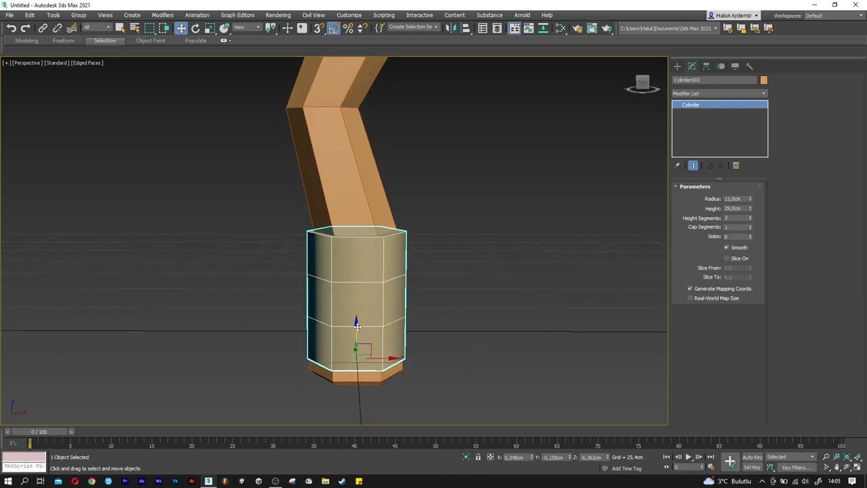
left_click_drag(358, 326, 357, 343)
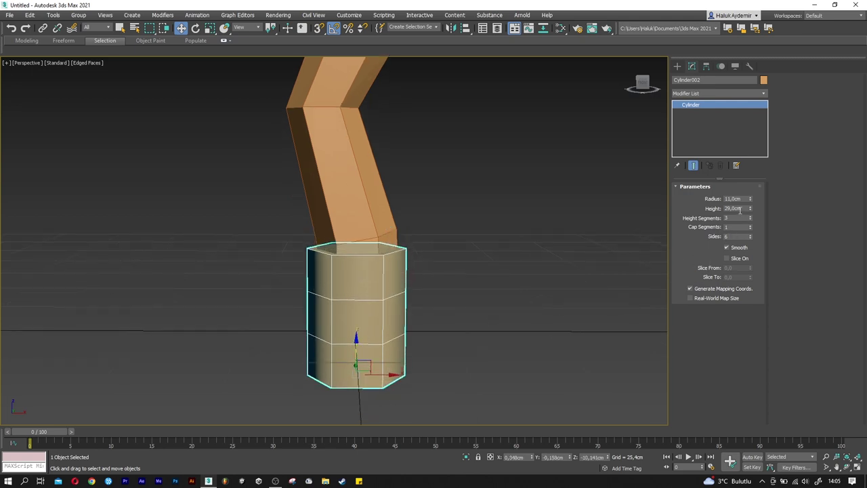
type("25")
key("Return")
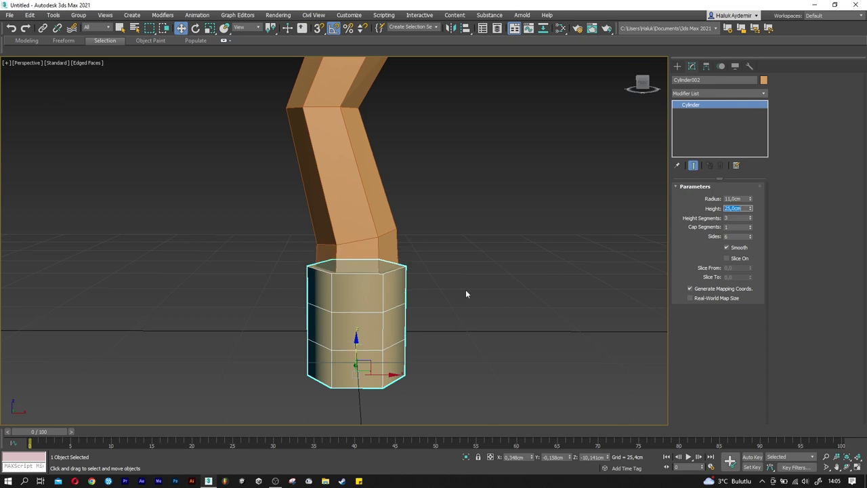
left_click_drag(356, 340, 356, 335)
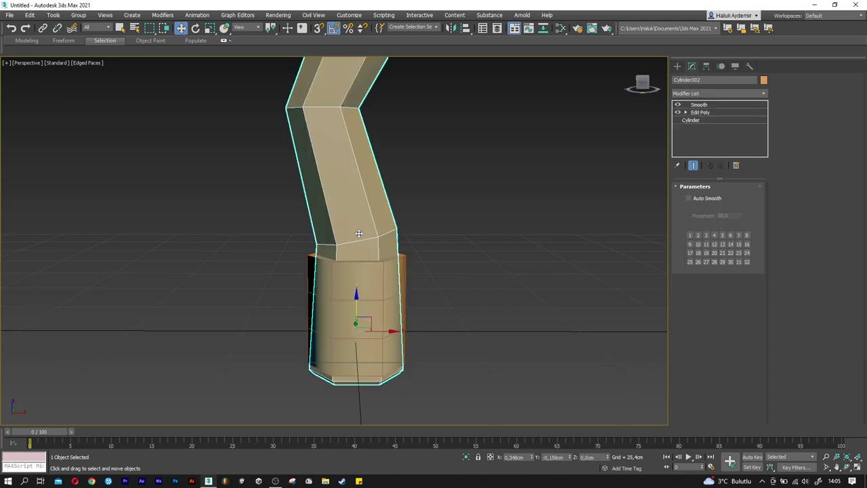
- Move the handle's bottom vertex ring down so the end extends below the sleeve
left_click(359, 204)
left_click(702, 113)
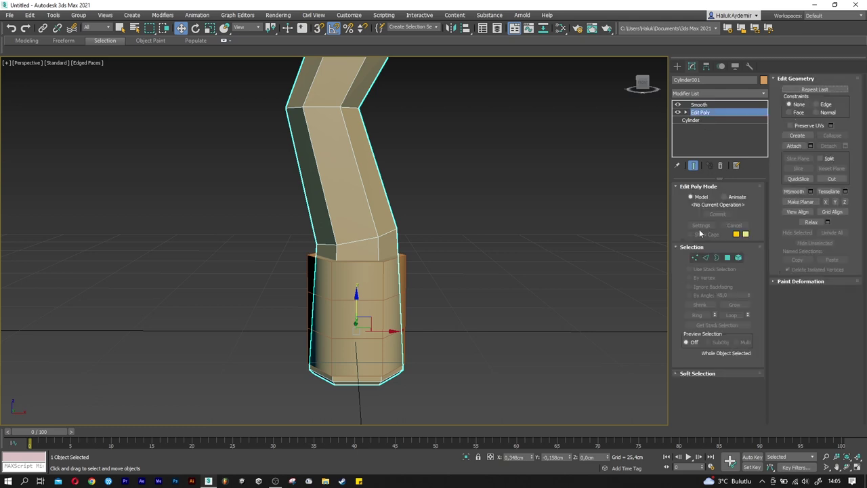
left_click(695, 257)
middle_click_drag(344, 362, 276, 312)
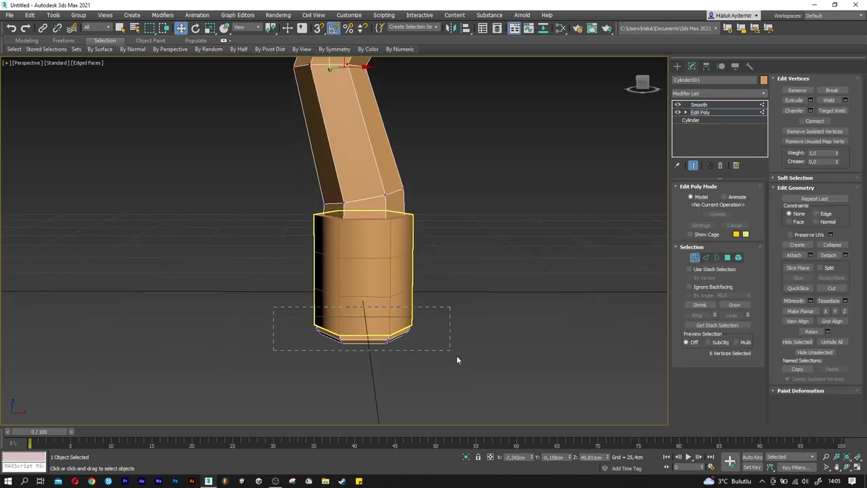
left_click_drag(456, 357, 444, 367)
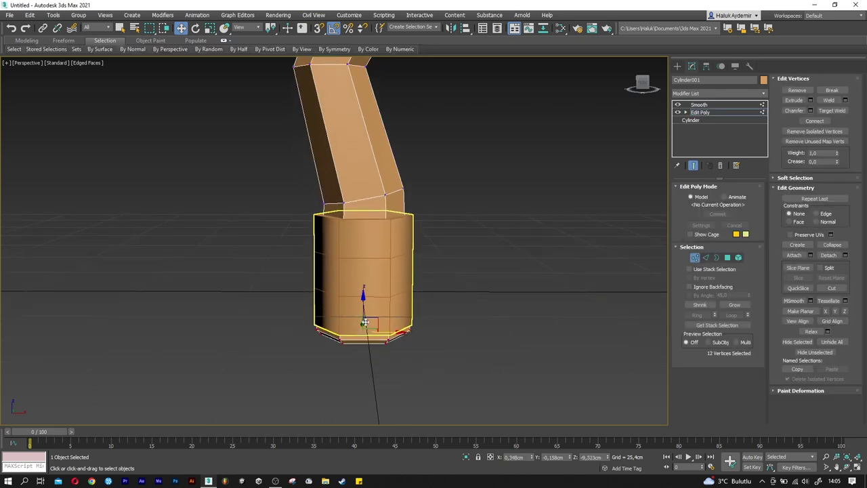
left_click_drag(364, 323, 370, 338)
key("r")
key("w")
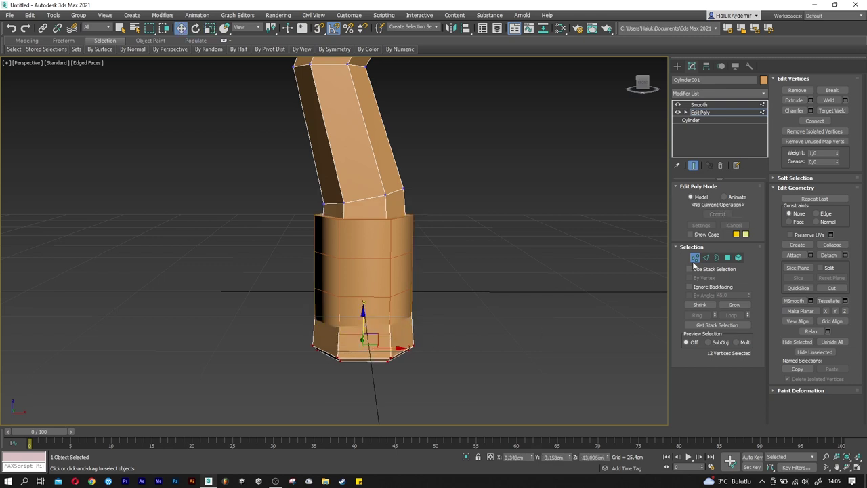
left_click(695, 258)
- Move the spiral onto the handle's end cap and scale it up
mouse_move(379, 243)
middle_mouse_down("alt")
mouse_move(363, 278)
mouse_move(361, 329)
middle_mouse_up("alt")
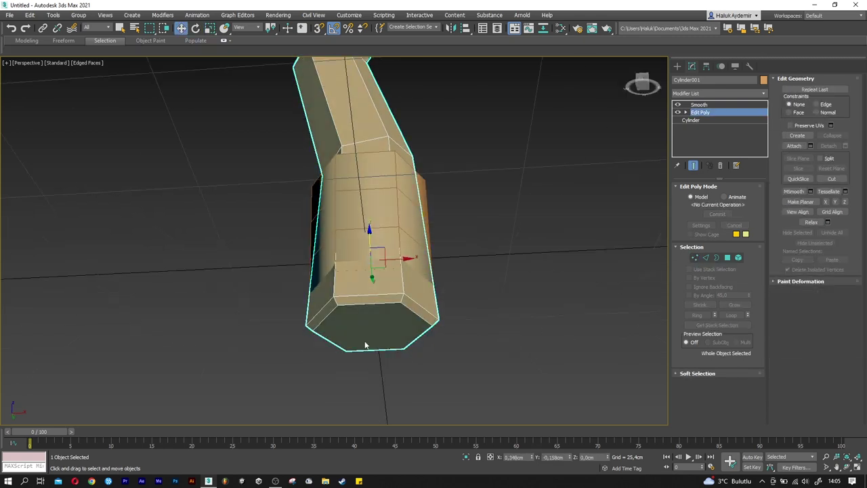
key("F3")
left_click(370, 309)
key("F3")
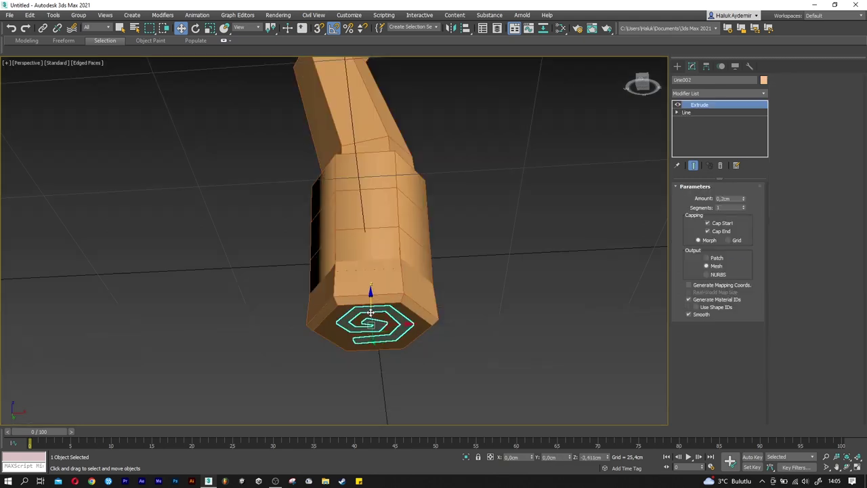
mouse_move(370, 312)
left_mouse_down()
mouse_move(389, 320)
mouse_move(381, 313)
left_mouse_up()
key("r")
scroll(373, 315, "up", 3)
scroll(383, 318, "up", 2)
key("w")
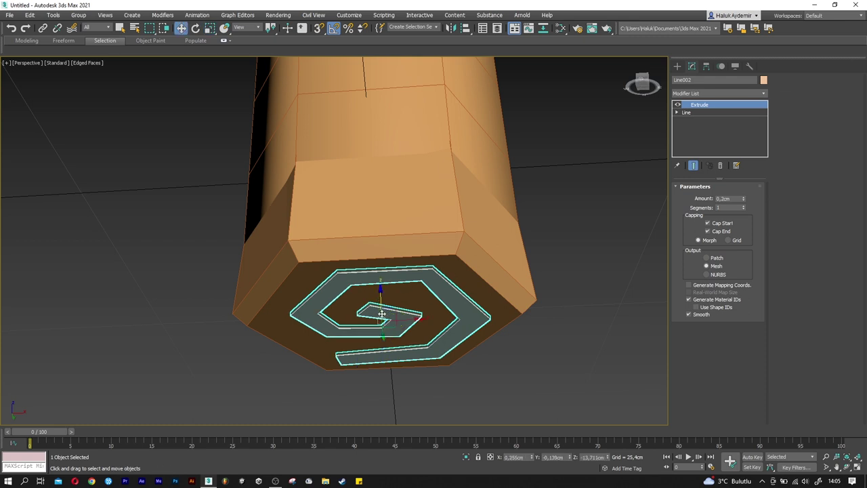
- Select the grip sleeve to prepare it for a new modifier
mouse_move(381, 302)
middle_mouse_down("alt")
mouse_move(364, 335)
mouse_move(367, 236)
mouse_move(375, 265)
mouse_move(391, 261)
middle_mouse_up("alt")
left_click(367, 235)
left_click(697, 94)
- Add Edit Poly to the sleeve and shift two vertex rings, one down, one up
key("e")
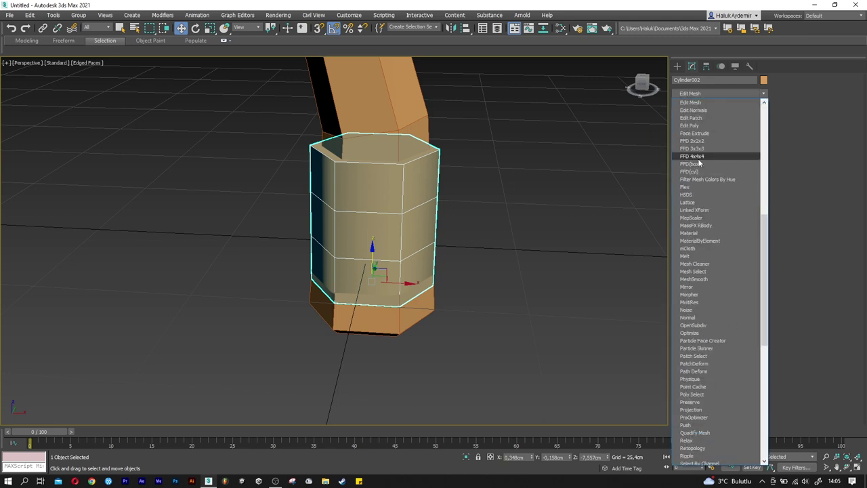
left_click(691, 125)
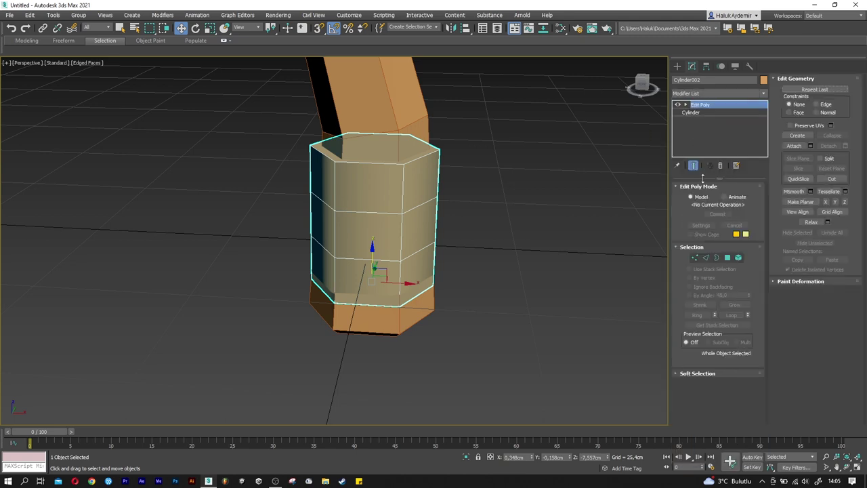
left_click(696, 257)
middle_click_drag(606, 239, 428, 174, "alt")
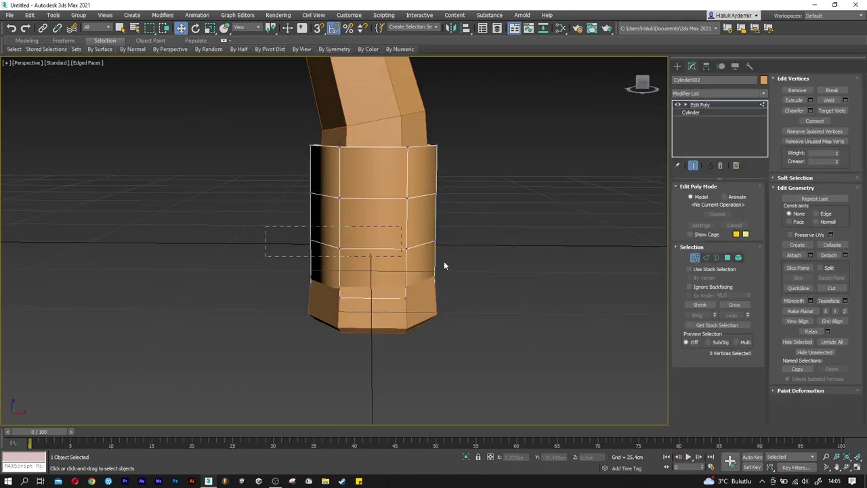
left_click_drag(444, 262, 453, 262)
left_click_drag(375, 221, 375, 232)
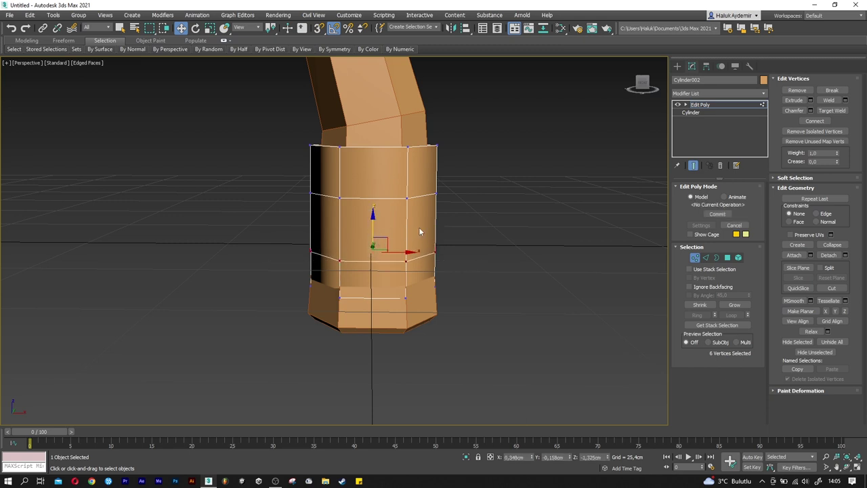
left_click_drag(283, 172, 467, 210)
left_click_drag(374, 188, 374, 180)
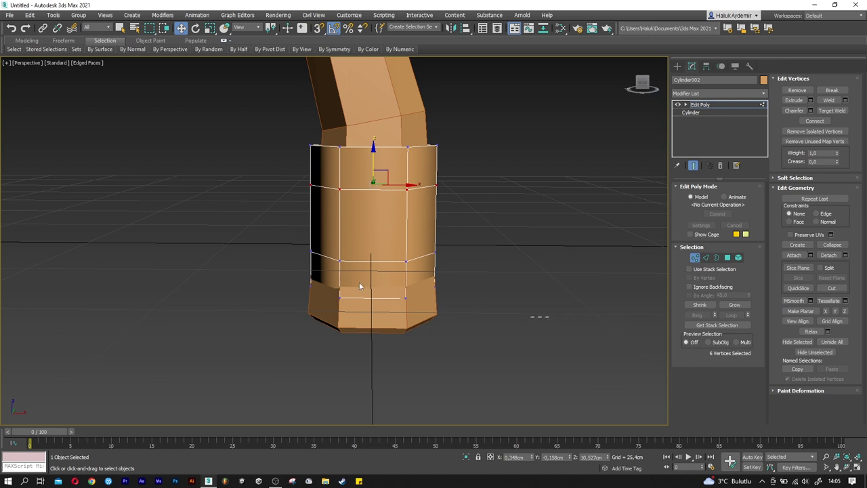
- Scale the sleeve's two lower vertex rings outward into a bulge
left_click_drag(447, 311, 268, 235)
left_click_drag(380, 266, 380, 244)
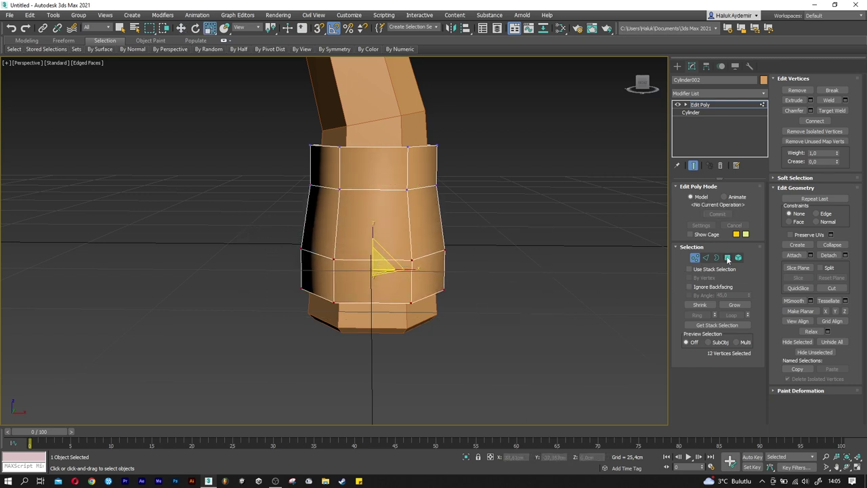
left_click(729, 258)
left_click(366, 273)
- Extrude the sleeve's upper and lower face rings 1 cm along local normals
key("w")
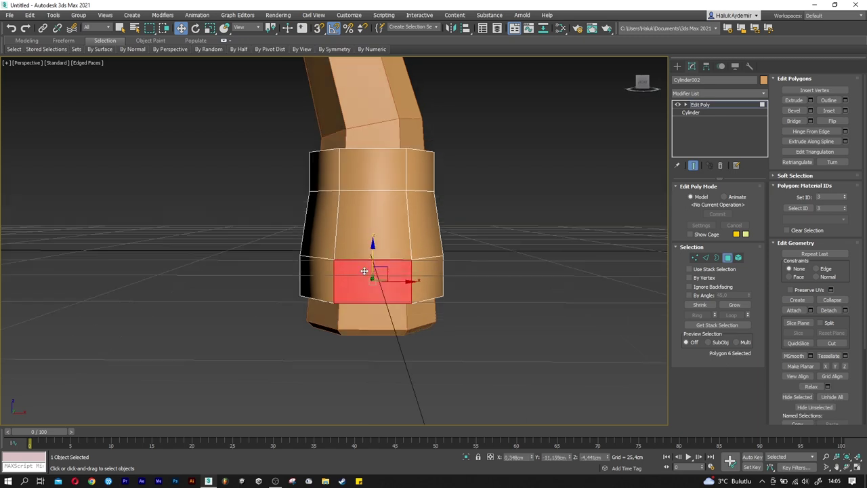
left_click(437, 283, "shift")
mouse_move(437, 284)
middle_mouse_down("alt")
mouse_move(323, 225)
mouse_move(263, 175)
middle_mouse_up("alt")
left_click_drag(472, 180, 473, 180, "ctrl")
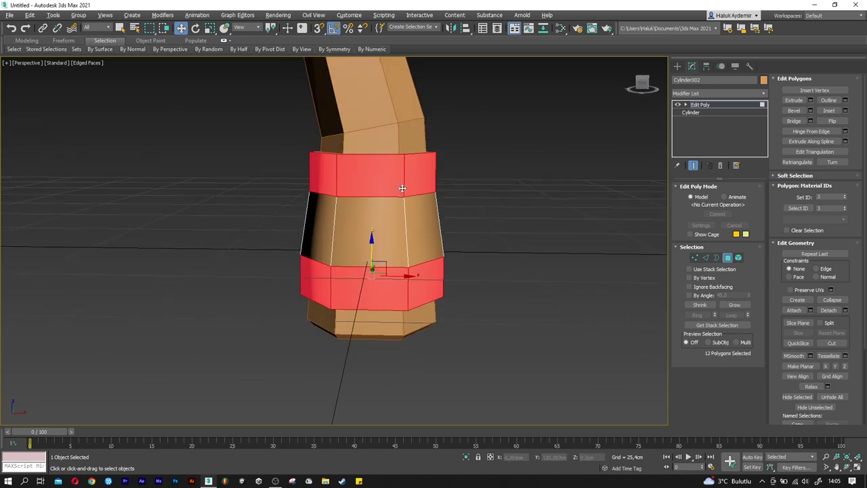
middle_click_drag(473, 180, 371, 217, "alt")
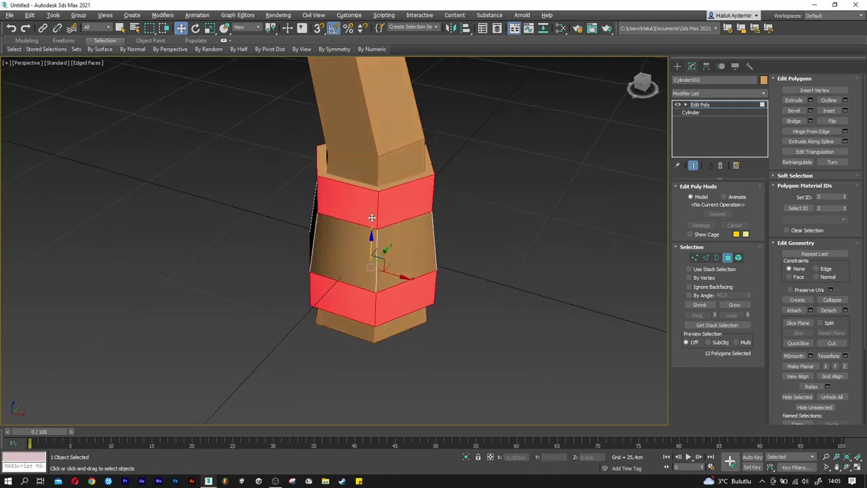
left_click(811, 101)
left_click(344, 245)
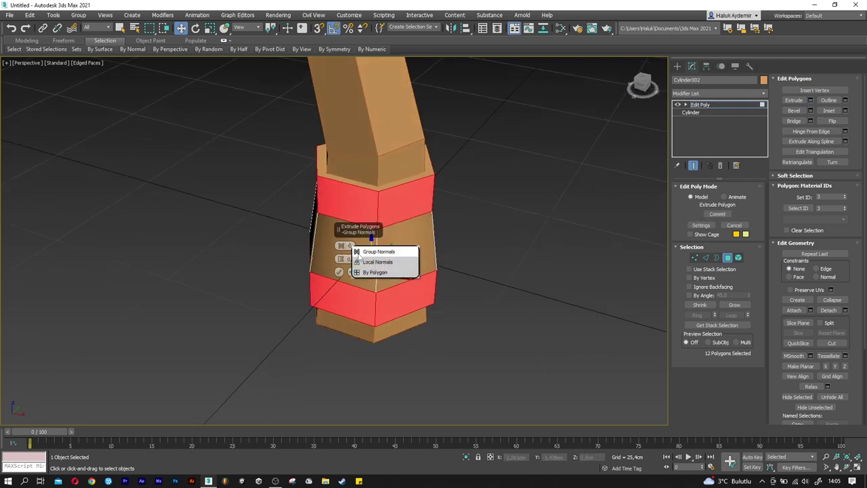
left_click(353, 261)
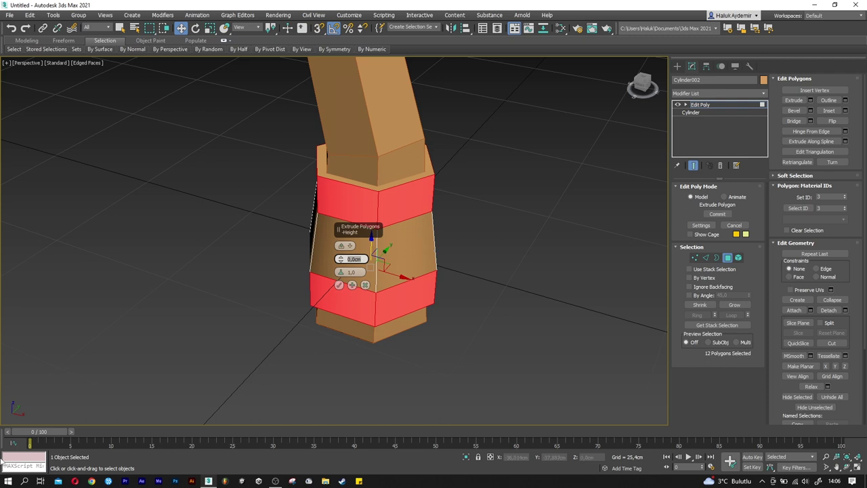
type("1")
key("Return")
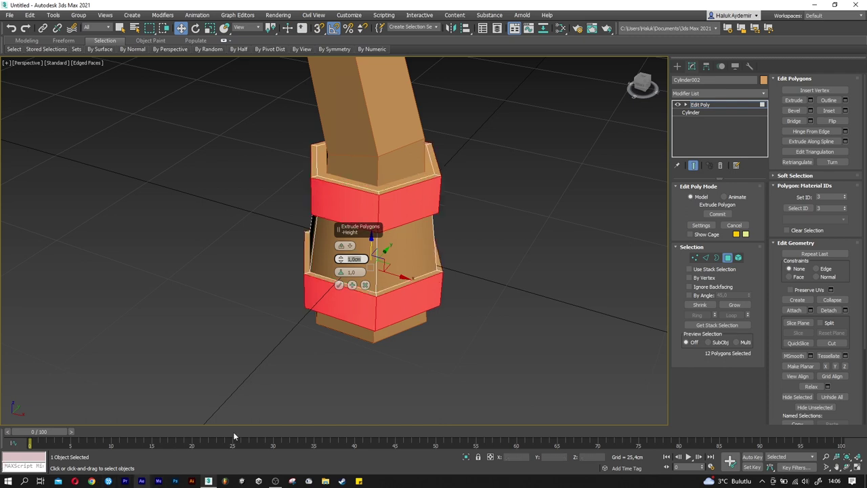
left_click(341, 284)
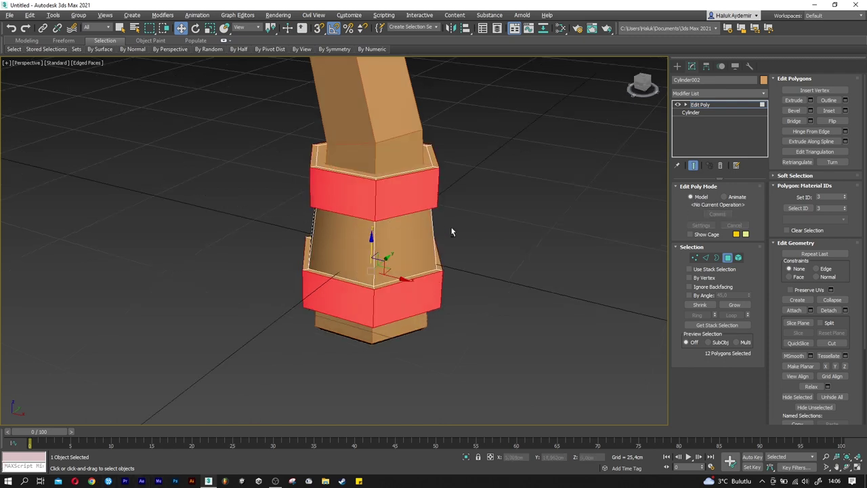
- Extrude only the lower face ring outward a second time
left_click_drag(271, 120, 272, 120, "alt")
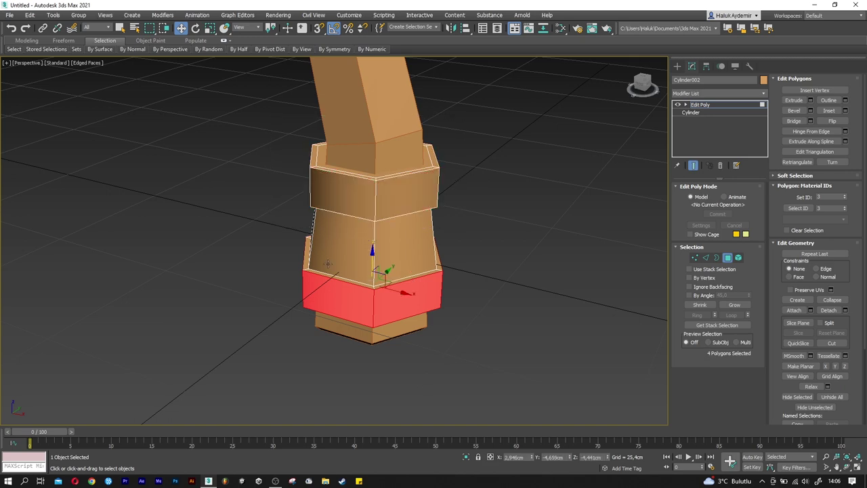
key("ctrl+z")
middle_click_drag(348, 214, 304, 179, "alt")
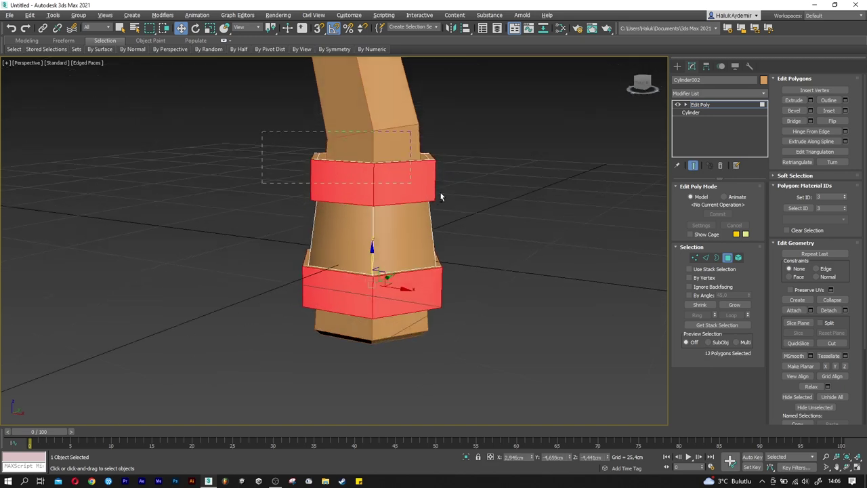
left_click_drag(476, 217, 476, 217, "alt")
scroll(366, 313, "up", 2)
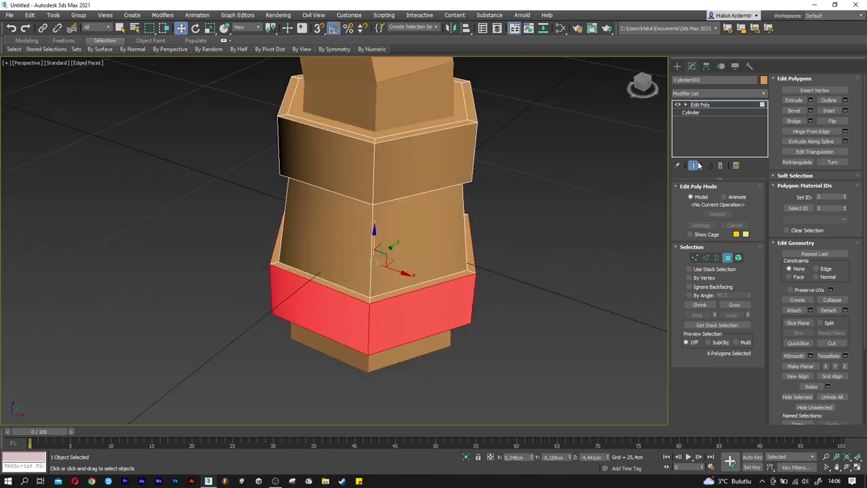
left_click(810, 99)
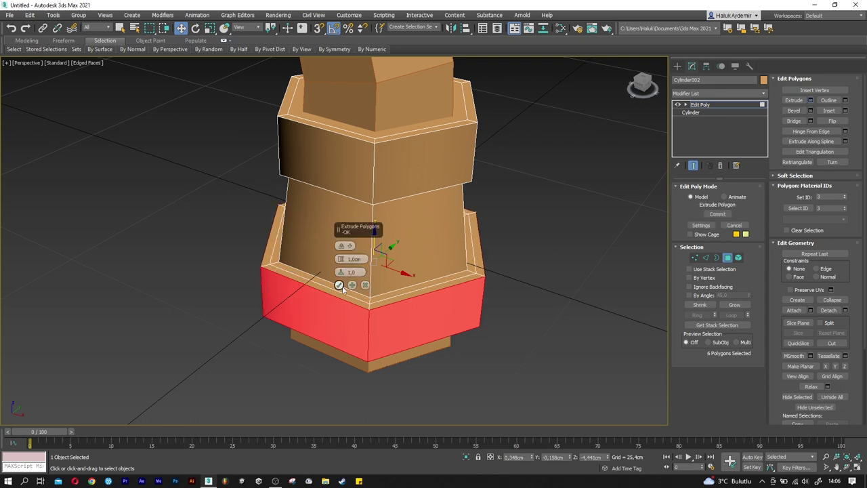
left_click(339, 285)
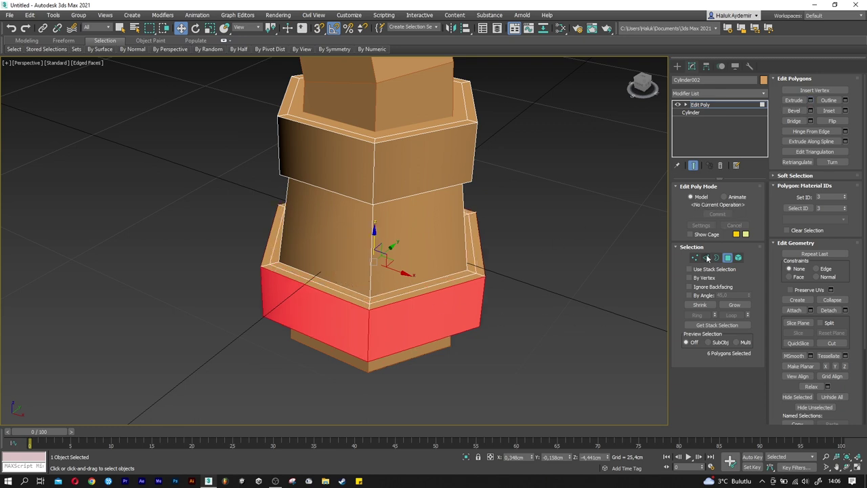
left_click(706, 257)
- Loop-select all the edges bordering the sleeve's upper and lower bands
left_click(353, 303)
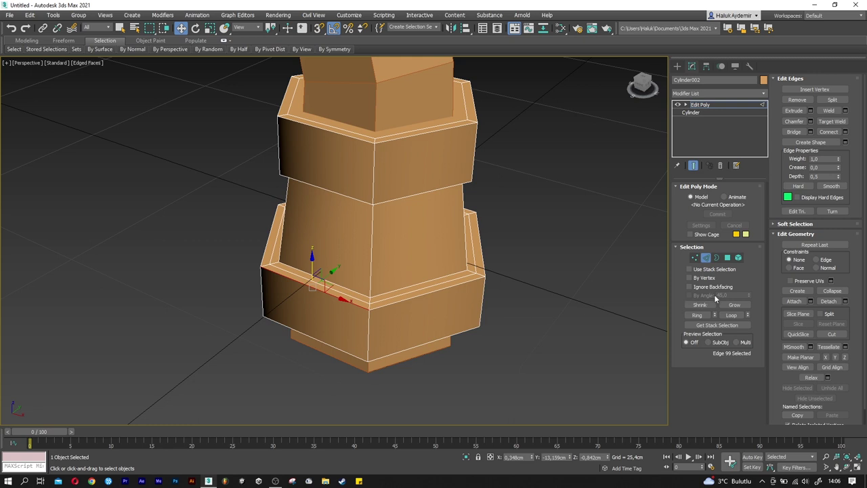
left_click(731, 315)
left_click(434, 341, "ctrl")
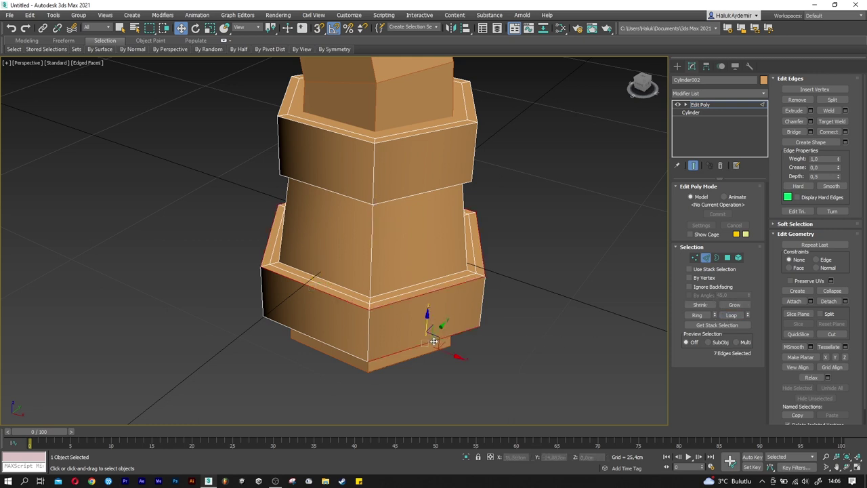
left_click(732, 316)
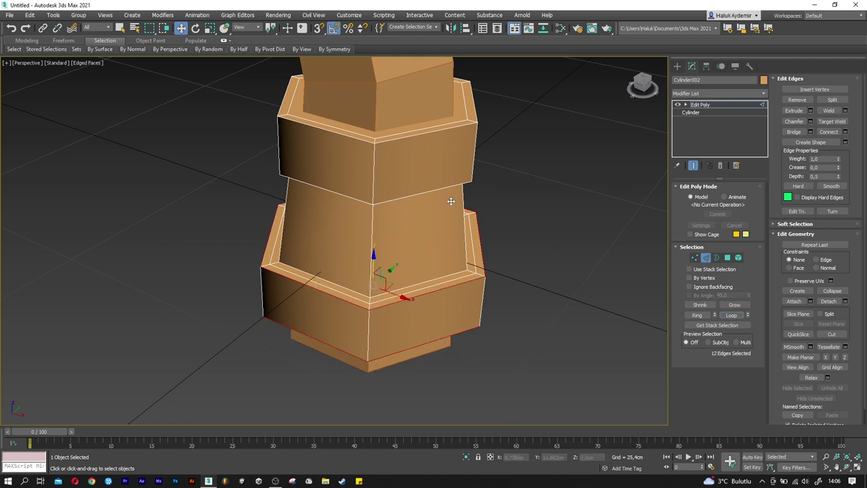
left_click(390, 139, "ctrl")
left_click(732, 315)
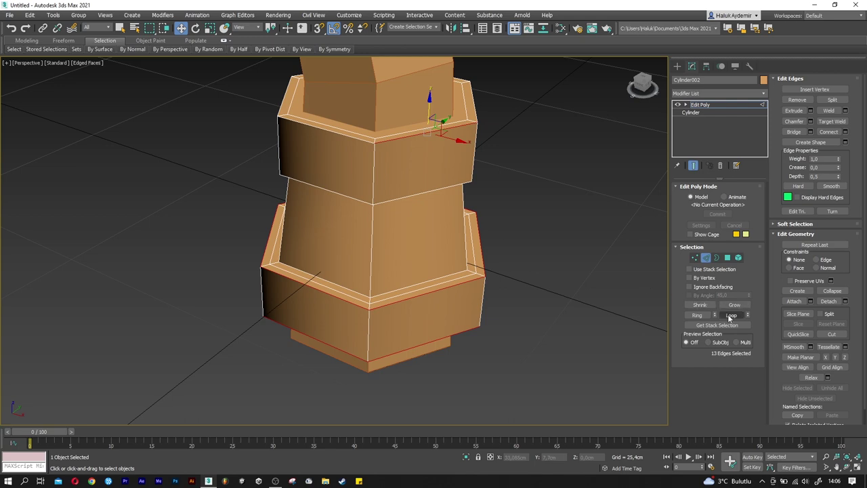
left_click(414, 193, "ctrl")
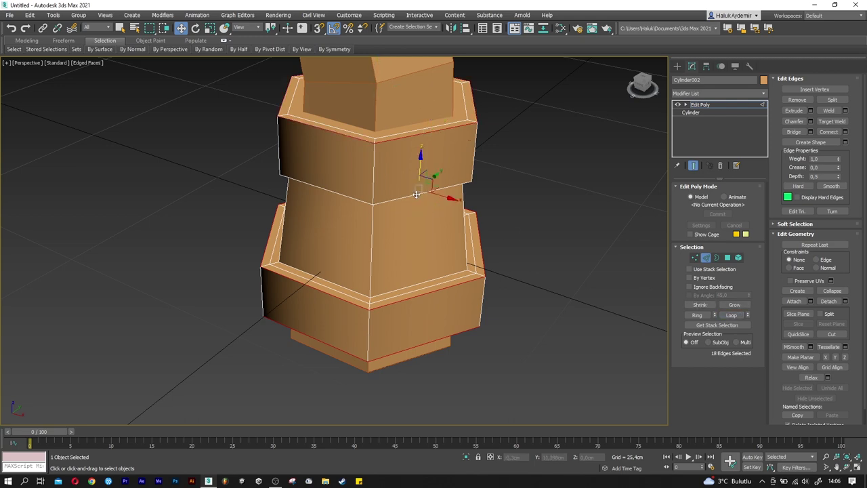
left_click(419, 201, "ctrl")
left_click(731, 315)
mouse_move(635, 284)
middle_mouse_down("alt")
mouse_move(413, 127)
mouse_move(421, 171)
mouse_move(568, 183)
middle_mouse_up("alt")
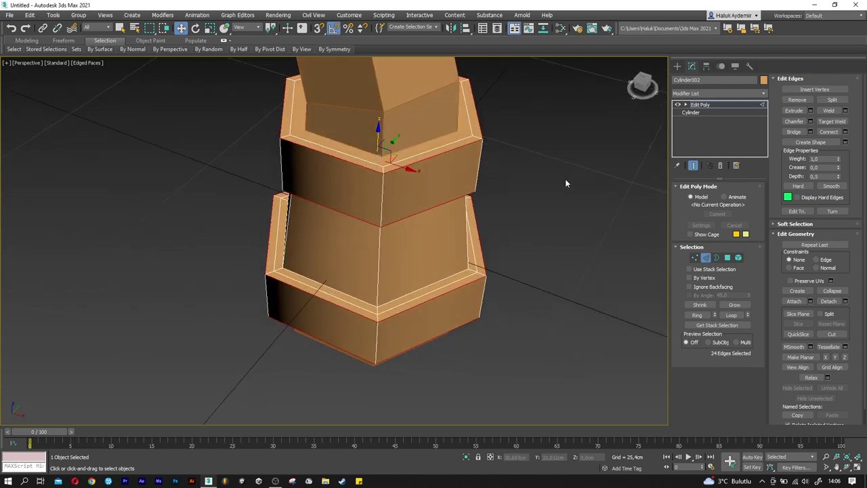
- Chamfer the selected band edges by 1 cm with 0 segments
left_click(810, 122)
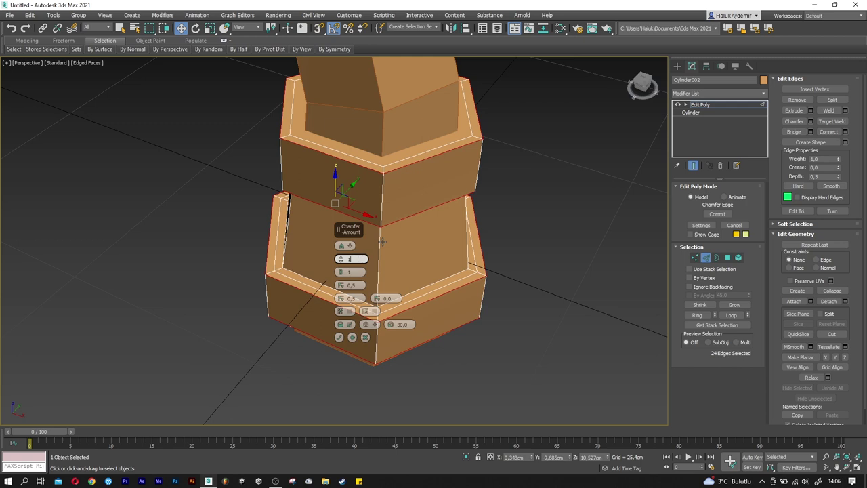
key("Return")
left_click(340, 274)
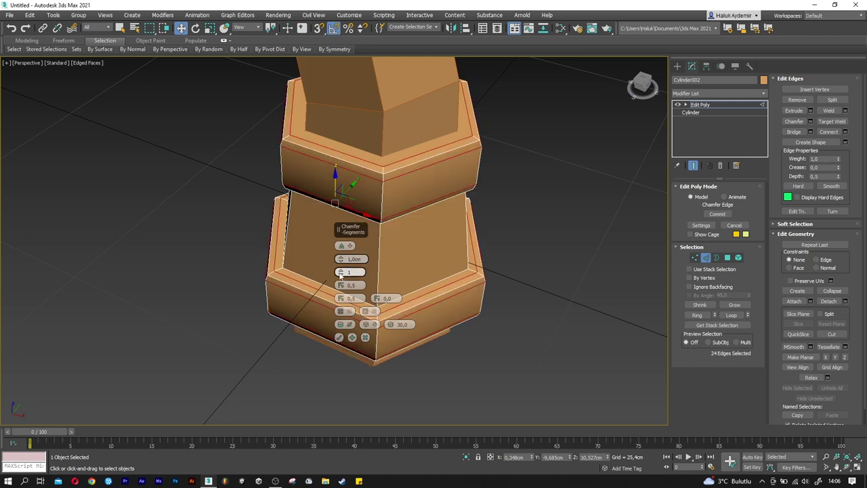
left_click(339, 337)
middle_click_drag(338, 337, 393, 220, "alt")
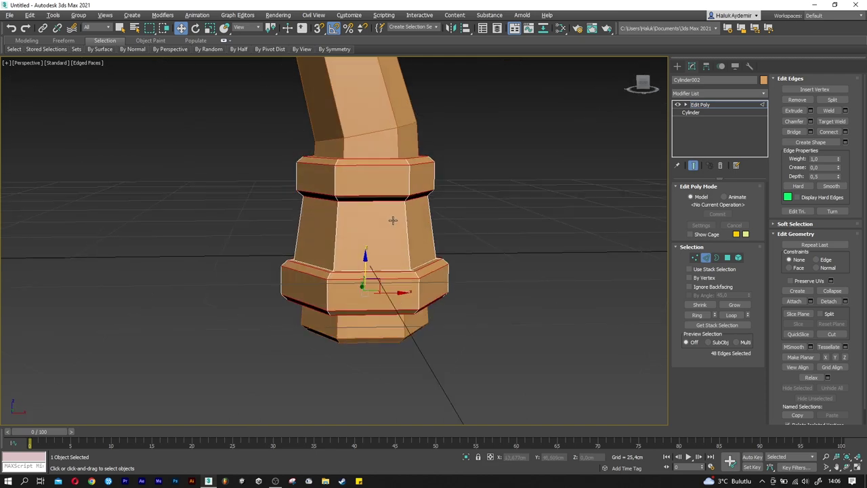
left_click(695, 258)
left_click_drag(492, 223, 353, 158)
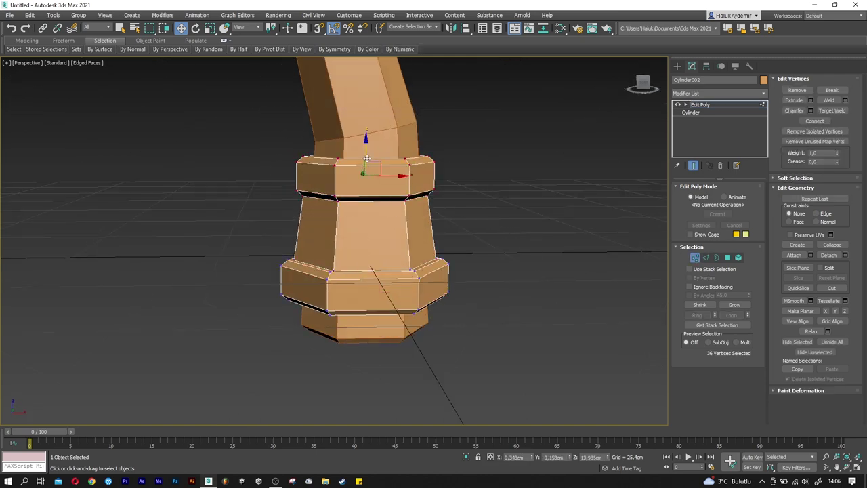
- Nudge the lower band's vertices down, exit vertex mode, and zoom out to the whole axe
middle_click_drag(370, 216, 370, 231, "alt")
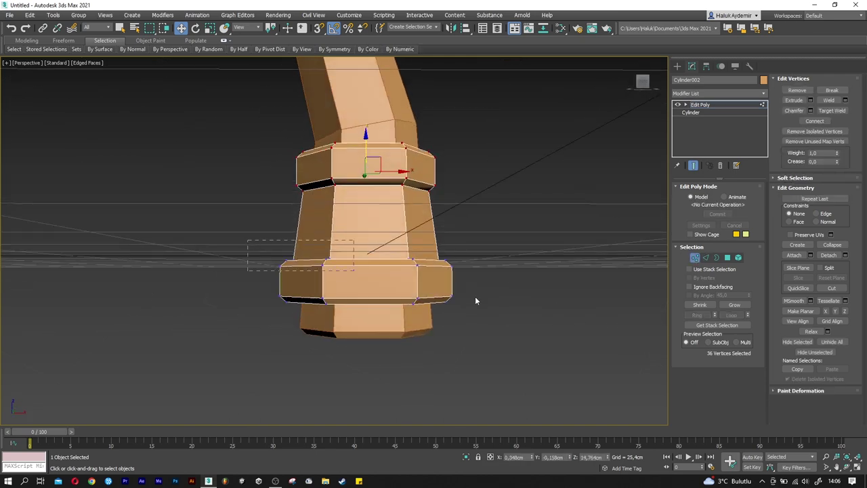
left_click_drag(475, 301, 510, 312)
left_click_drag(366, 252, 366, 260)
left_click(694, 257)
middle_click_drag(372, 229, 361, 232, "alt")
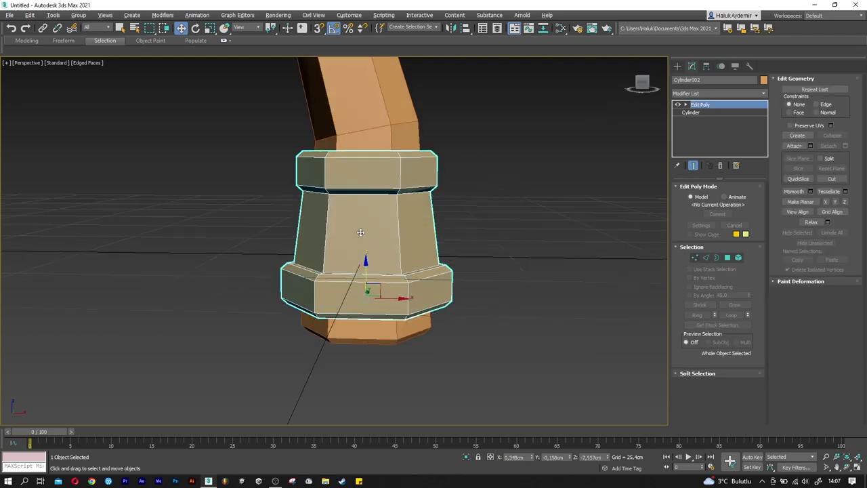
scroll(360, 232, "down", 5)
scroll(392, 247, "down", 2)
scroll(423, 261, "down", 1)
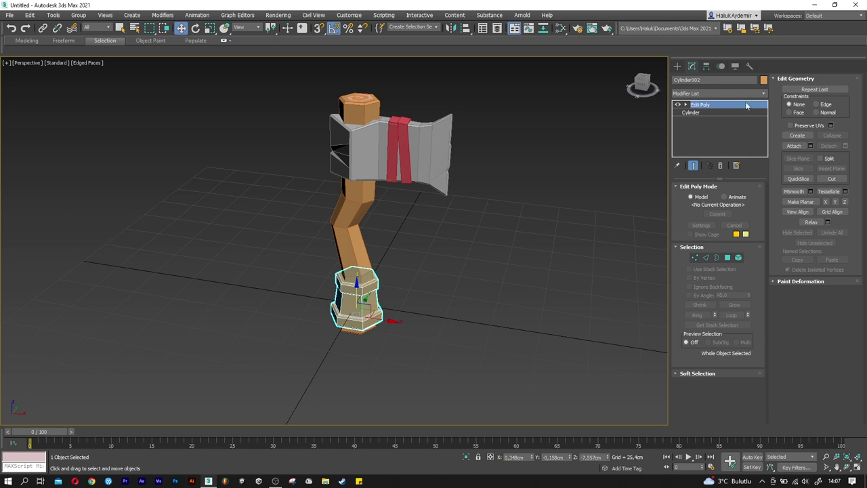
- Recolour the grip sleeve to the grey custom colour from the object colour swatch
left_click(764, 80)
left_click(406, 261)
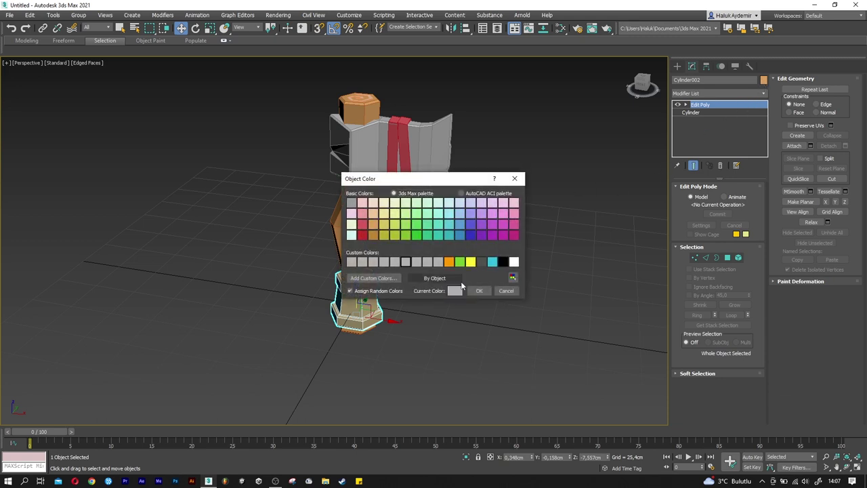
left_click(479, 292)
- Select the axe handle and turn off the Edged Faces display with F4
left_click(421, 295)
left_click(345, 228)
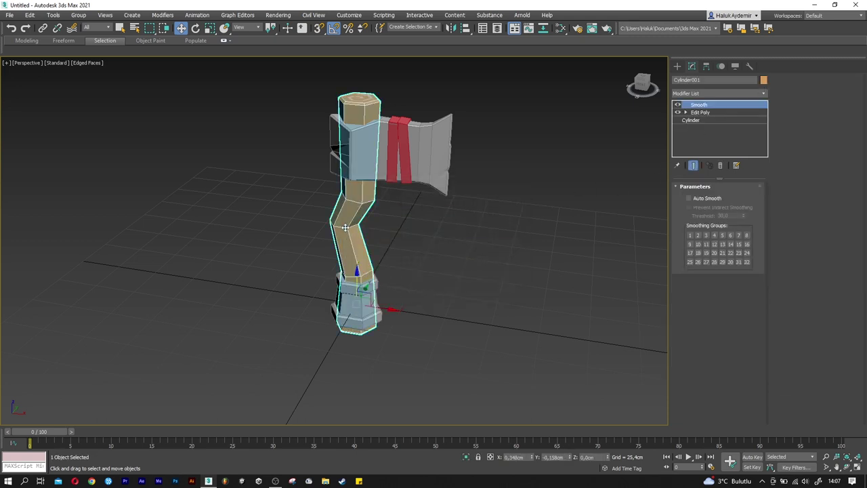
scroll(344, 227, "up", 2)
scroll(345, 228, "down", 2)
key("F4")
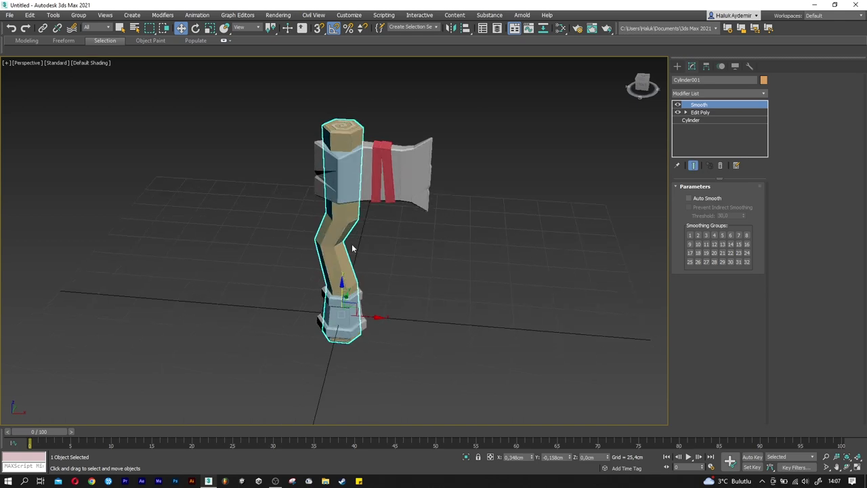
scroll(351, 231, "up", 4)
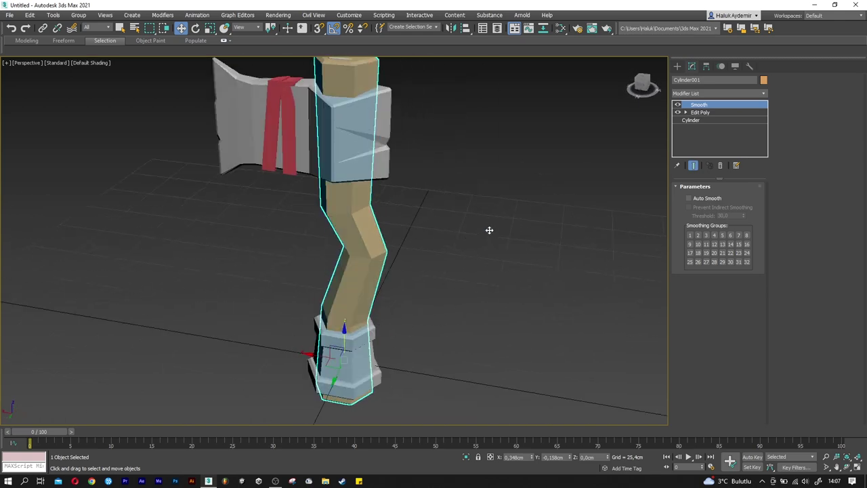